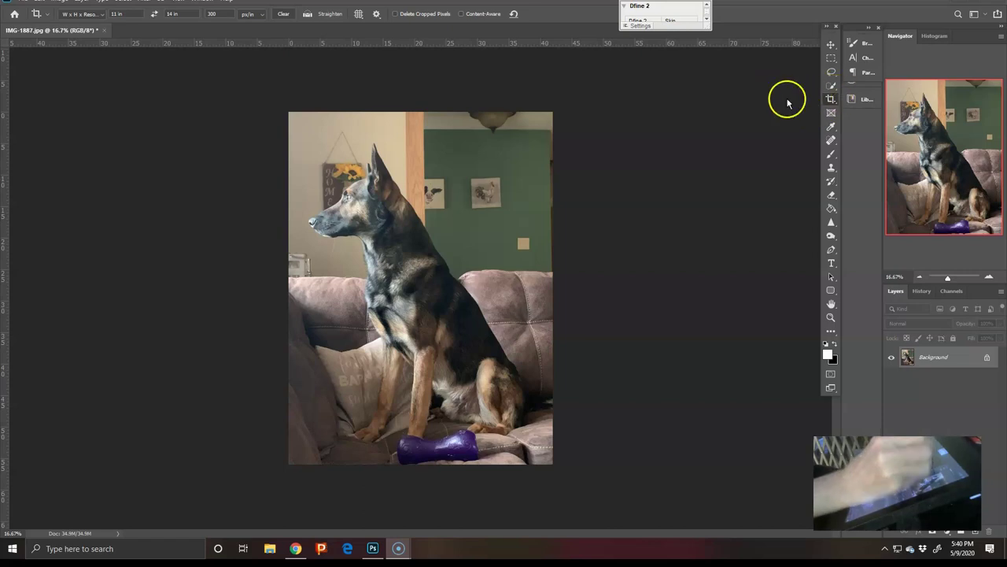
# - Crop the photo to 10 x 10 in around the dog's head and chest, leaving extra empty space in front of its nose
pyautogui.click(126, 14)
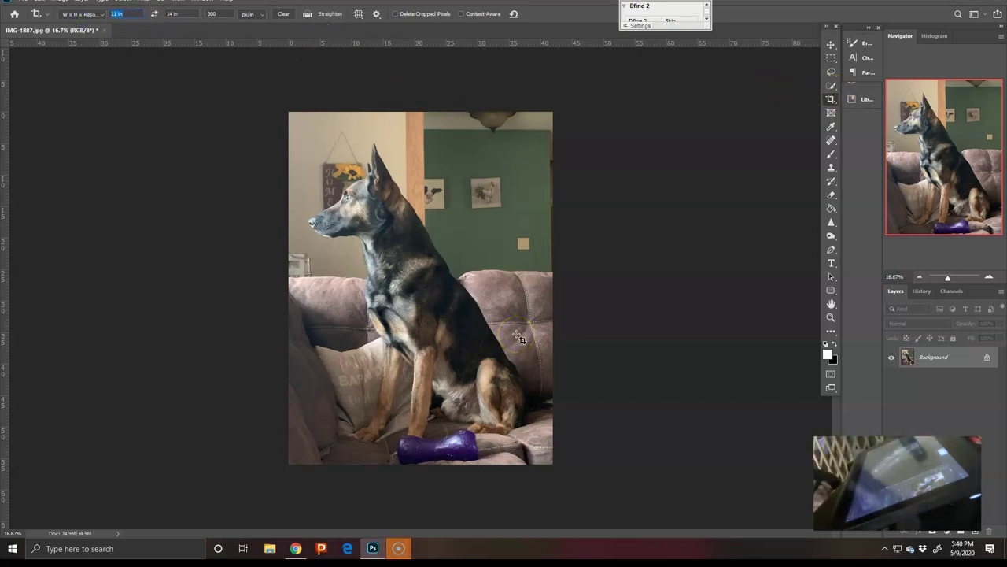
pyautogui.press('Tab')
pyautogui.write('10')
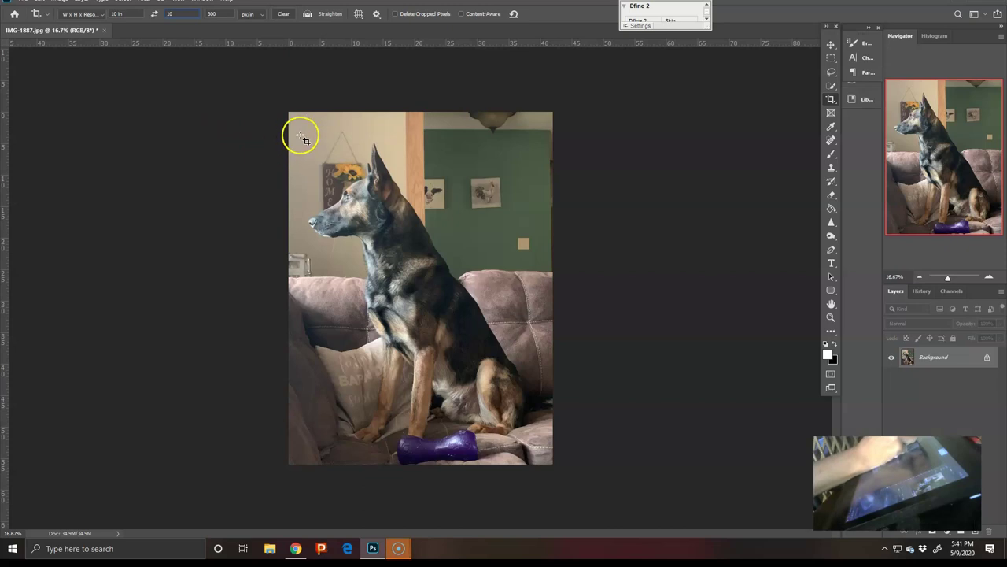
pyautogui.moveTo(294, 130)
pyautogui.mouseDown()
pyautogui.moveTo(427, 247)
pyautogui.moveTo(476, 307)
pyautogui.mouseUp()
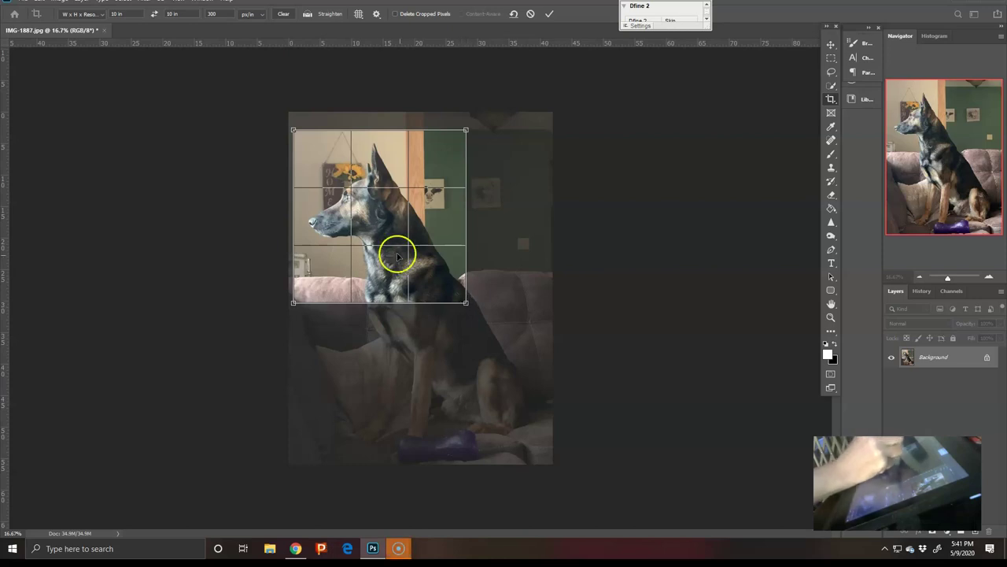
pyautogui.moveTo(377, 238); pyautogui.dragTo(354, 223)
pyautogui.moveTo(418, 234); pyautogui.dragTo(388, 248)
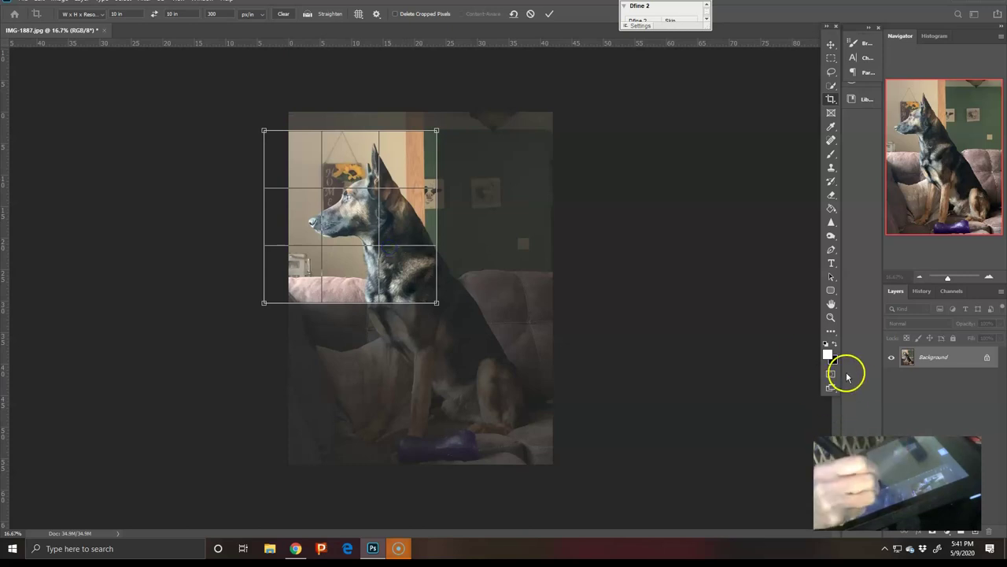
pyautogui.press('Return')
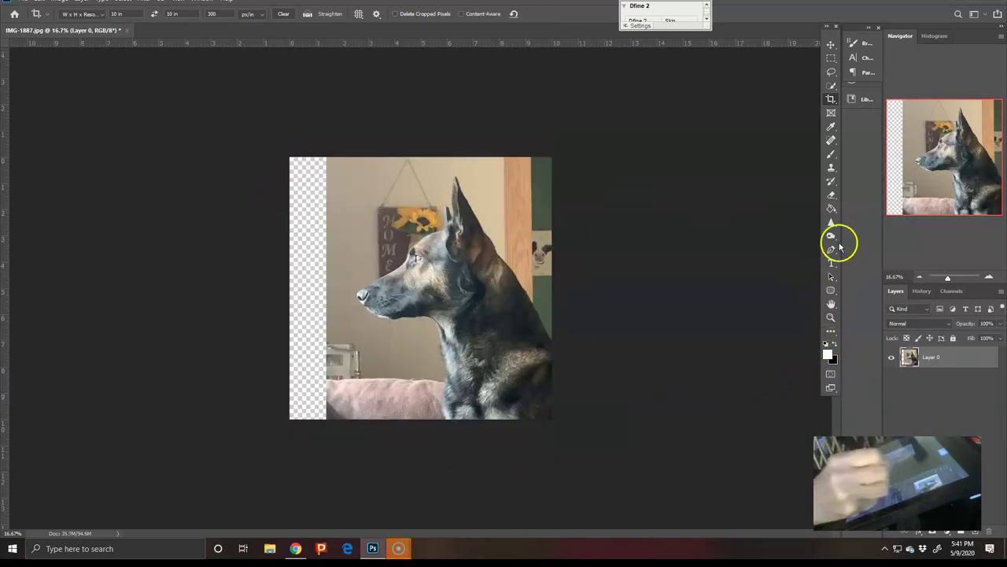
# - Select the dog automatically with Select Subject and open the selection in Select and Mask
pyautogui.click(831, 85)
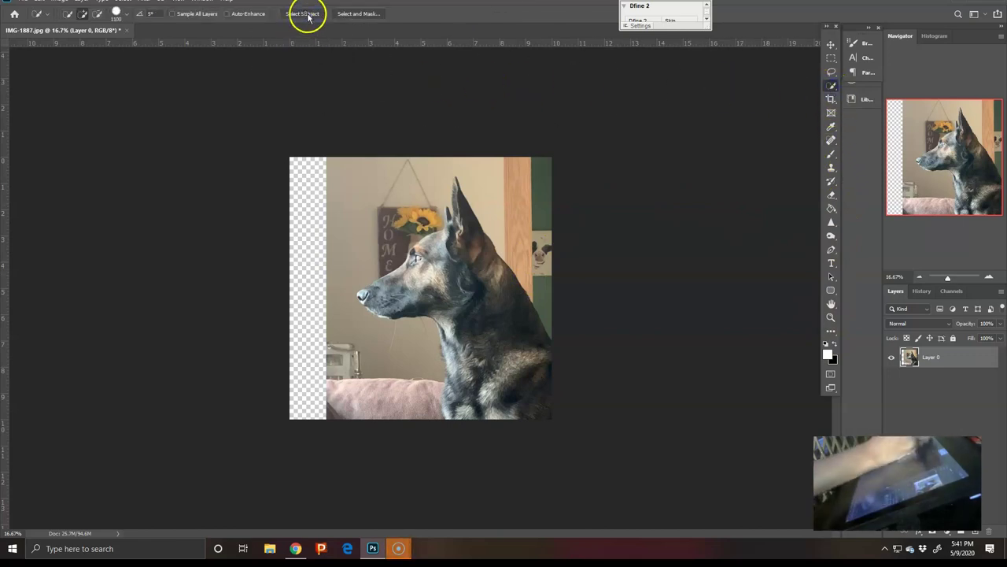
pyautogui.click(308, 17)
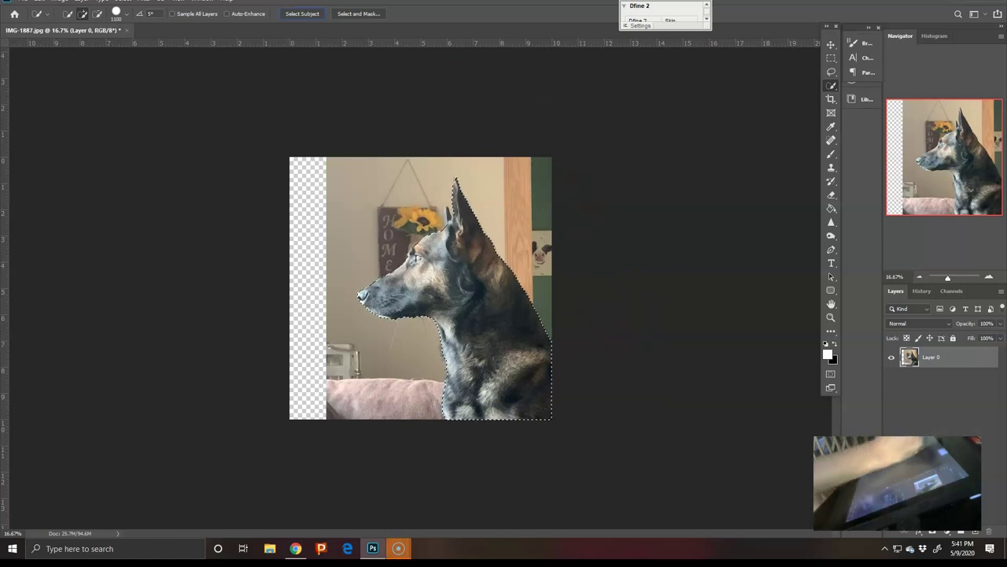
pyautogui.click(358, 13)
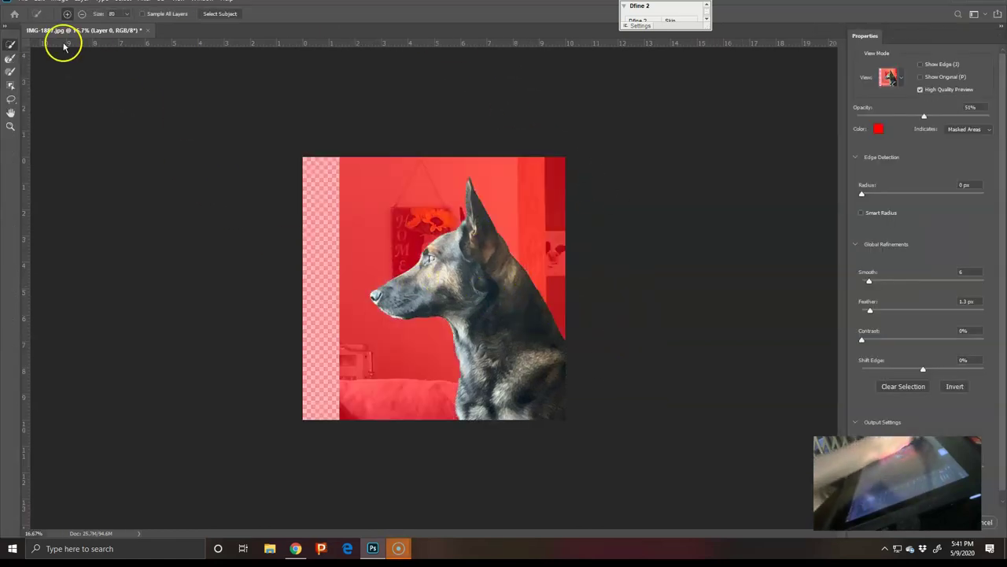
# - Refine the edges of the dog's ears with the Refine Edge Brush and set the red overlay's opacity to 100%
pyautogui.click(10, 58)
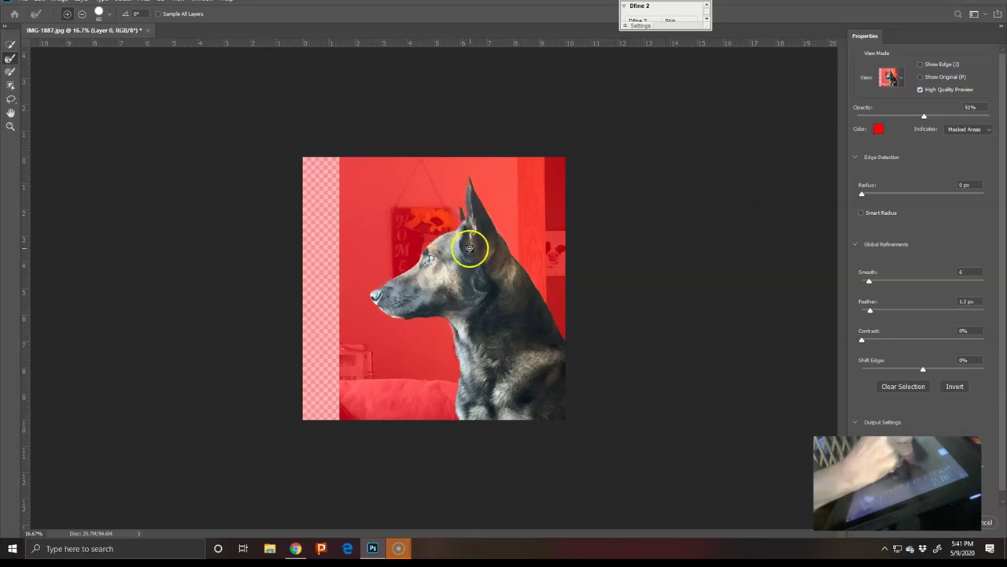
pyautogui.moveTo(470, 230); pyautogui.dragTo(475, 237)
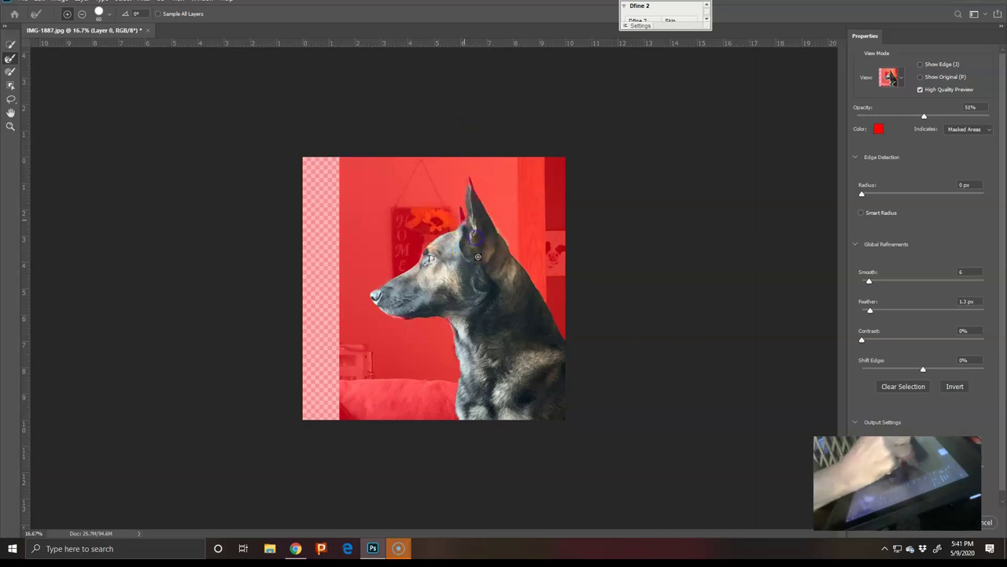
pyautogui.moveTo(924, 116); pyautogui.dragTo(989, 115)
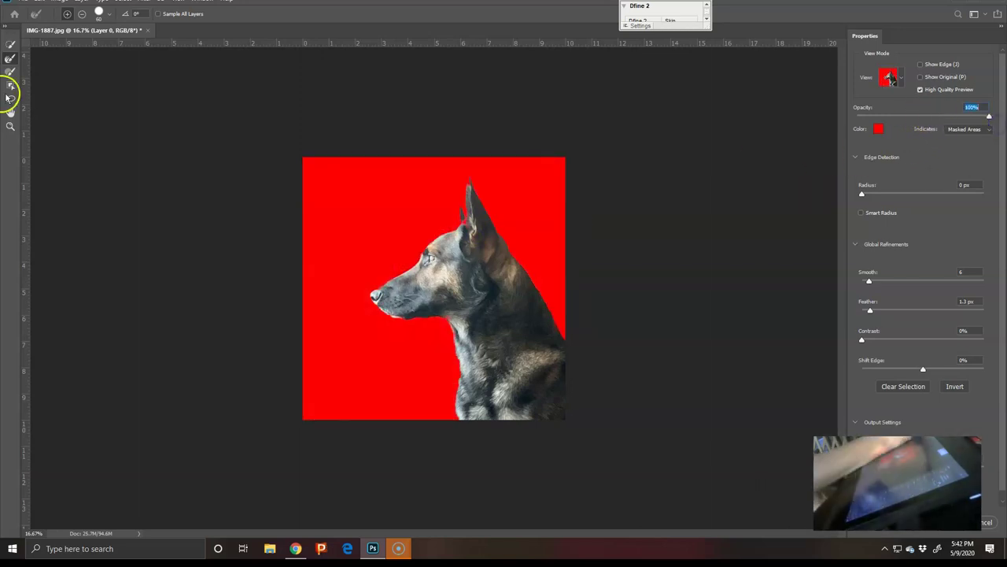
# - Add the missing tips of both ears to the selection with the Quick Selection tool
pyautogui.click(11, 44)
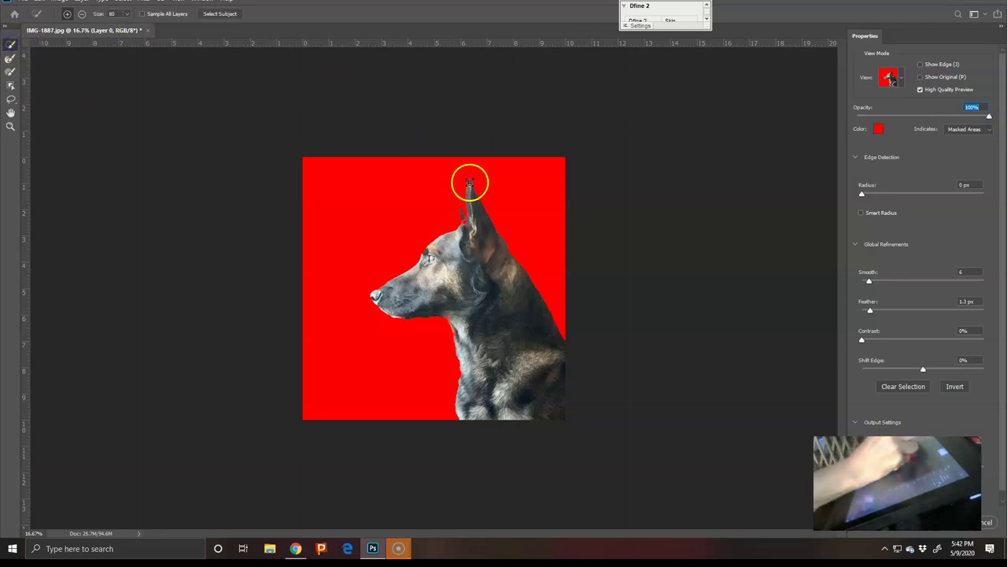
pyautogui.moveTo(469, 181)
pyautogui.mouseDown()
pyautogui.moveTo(469, 220)
pyautogui.moveTo(459, 228)
pyautogui.mouseUp()
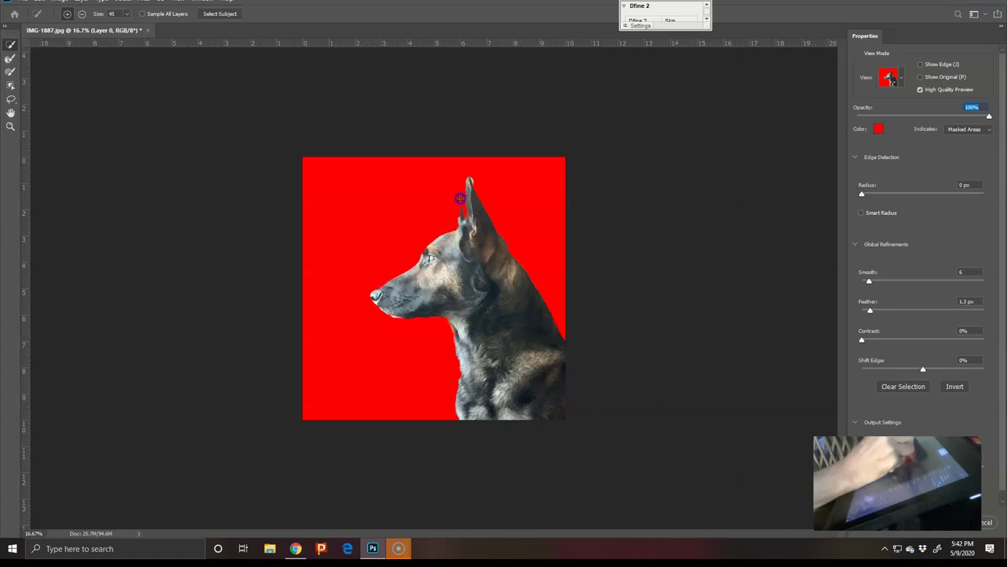
pyautogui.moveTo(458, 232); pyautogui.dragTo(462, 234)
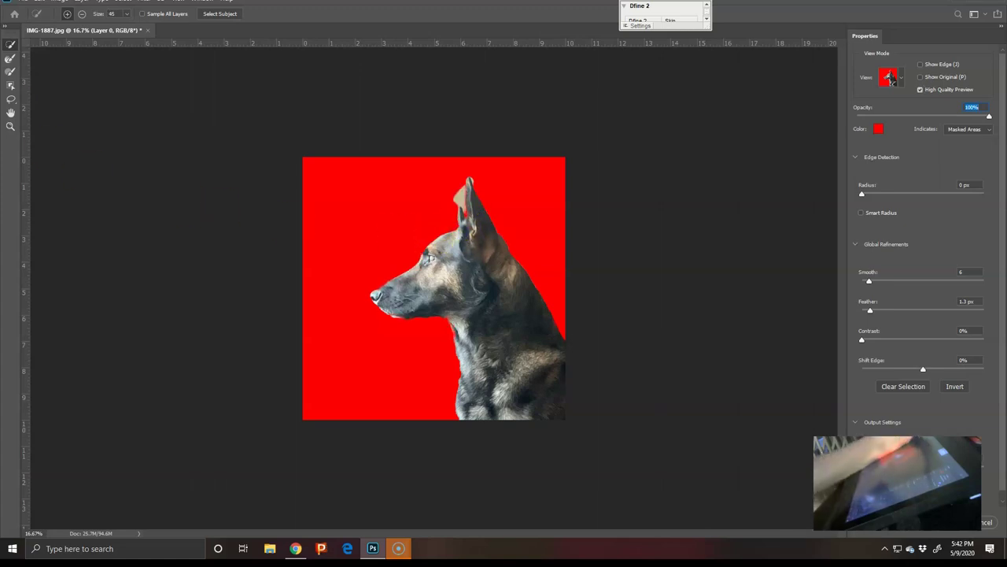
# - Subtract the stray background patches between and beside the ear tips from the selection
pyautogui.click(88, 13)
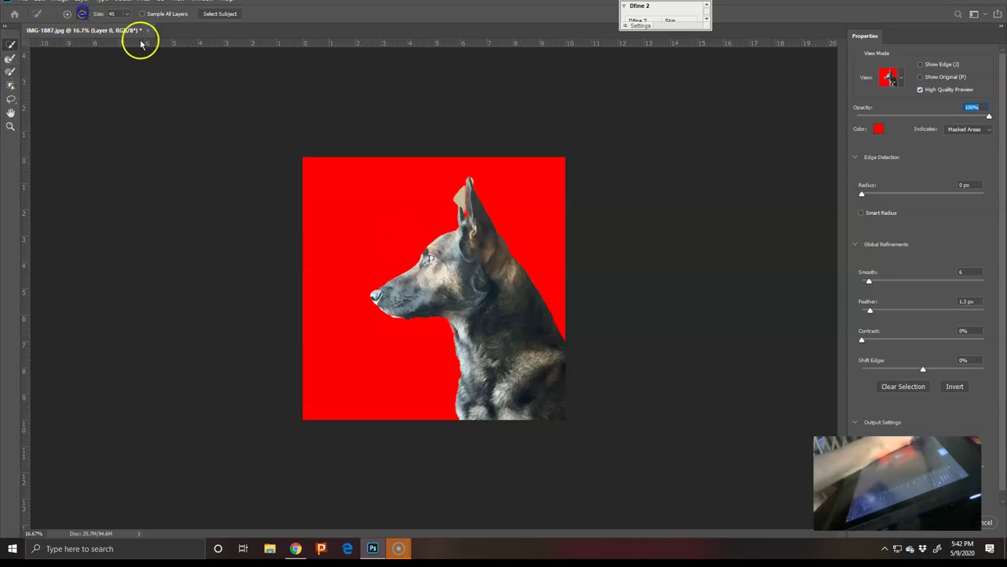
pyautogui.click(470, 189)
pyautogui.moveTo(459, 192); pyautogui.dragTo(481, 180)
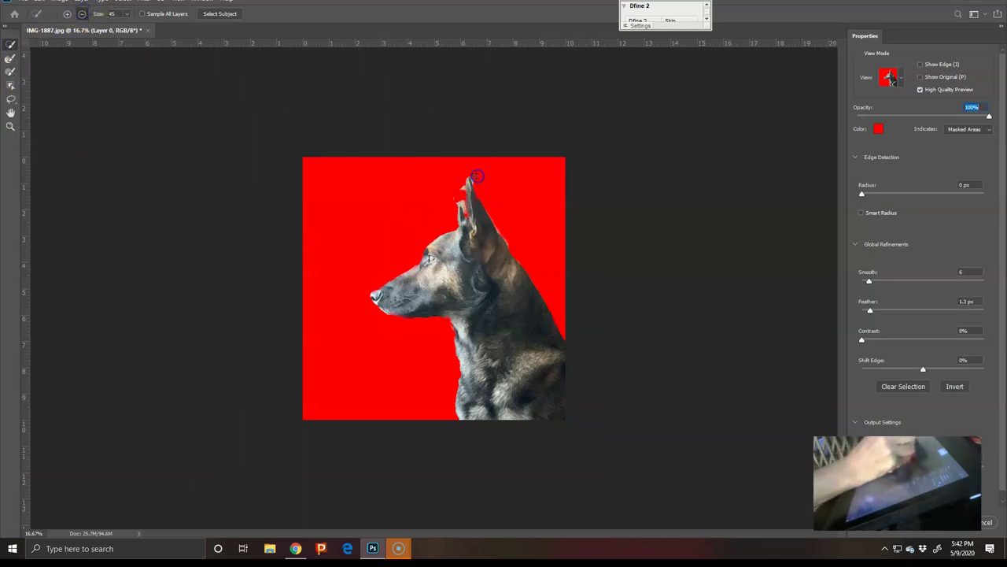
pyautogui.click(458, 203)
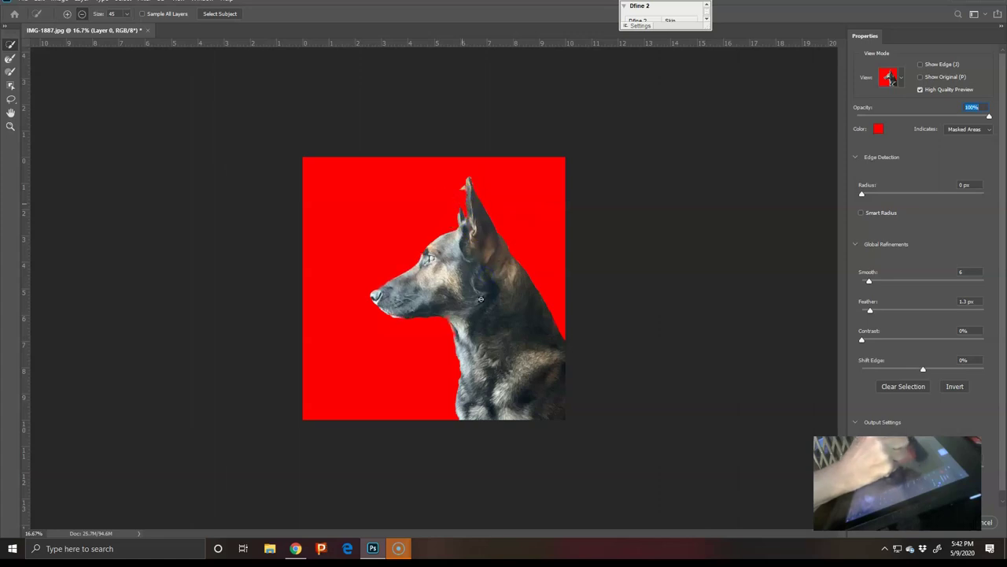
pyautogui.click(464, 184)
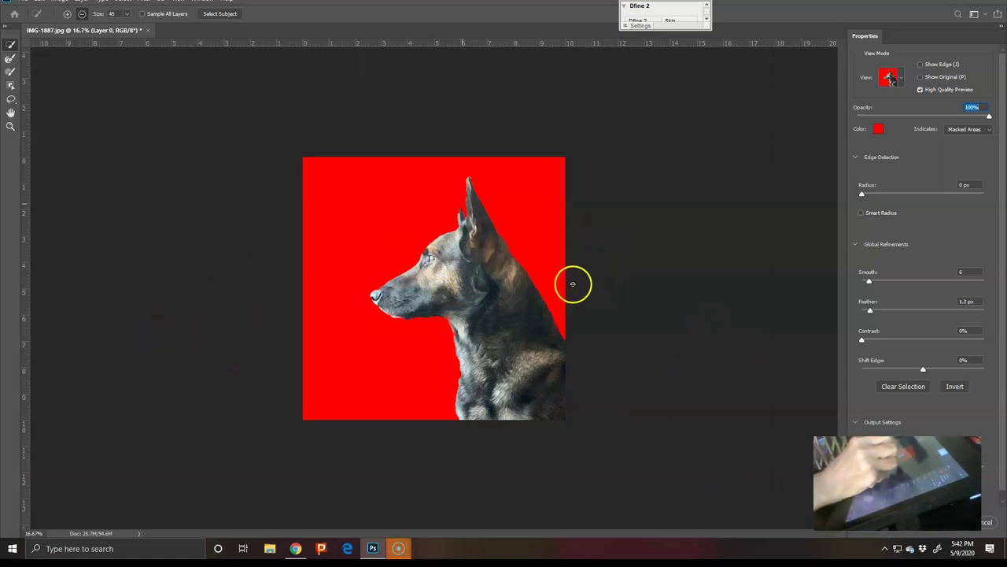
# - Accept the refined selection, then copy the dog onto its own layer with the original photo layer hidden
pyautogui.click(952, 522)
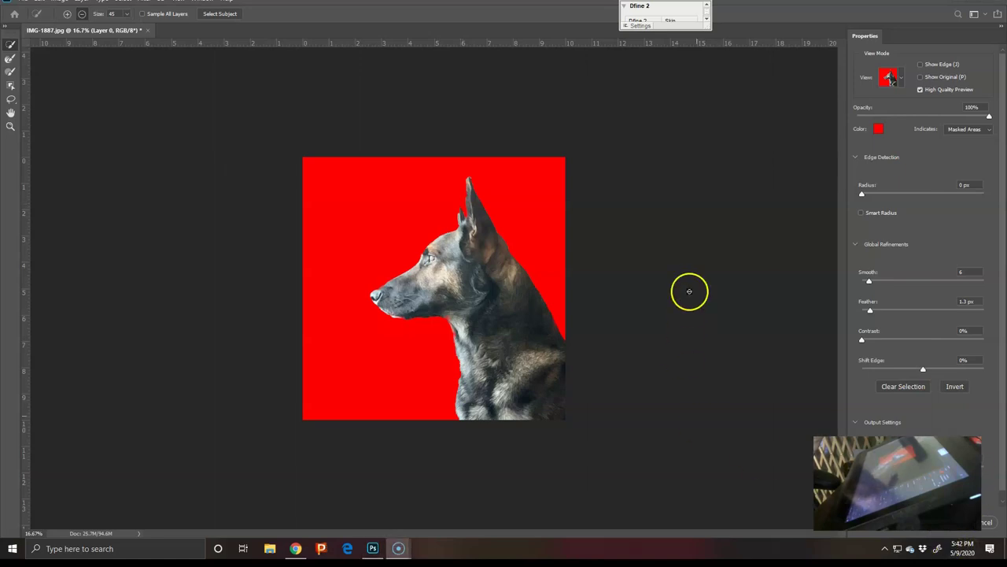
pyautogui.click(976, 2)
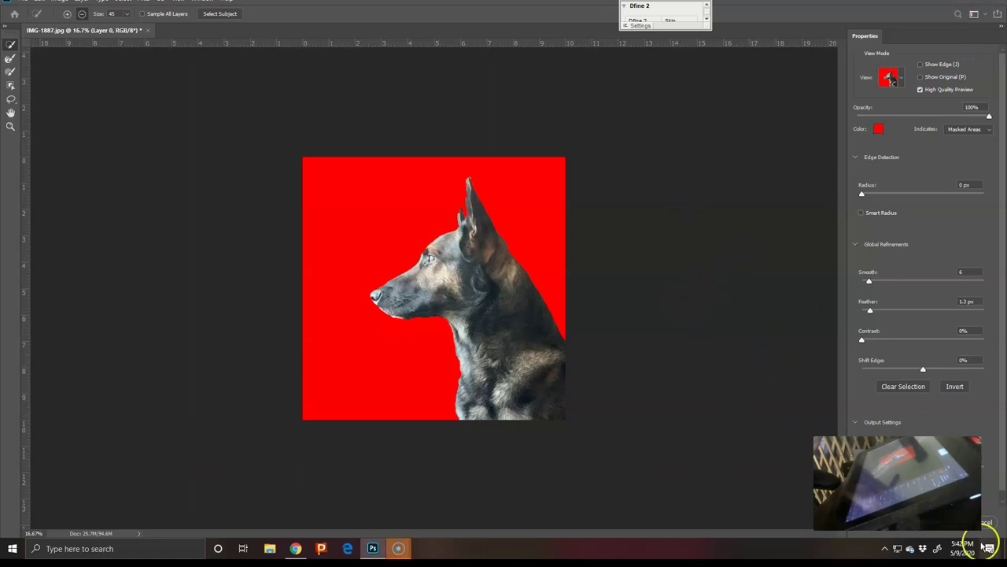
pyautogui.click(945, 533)
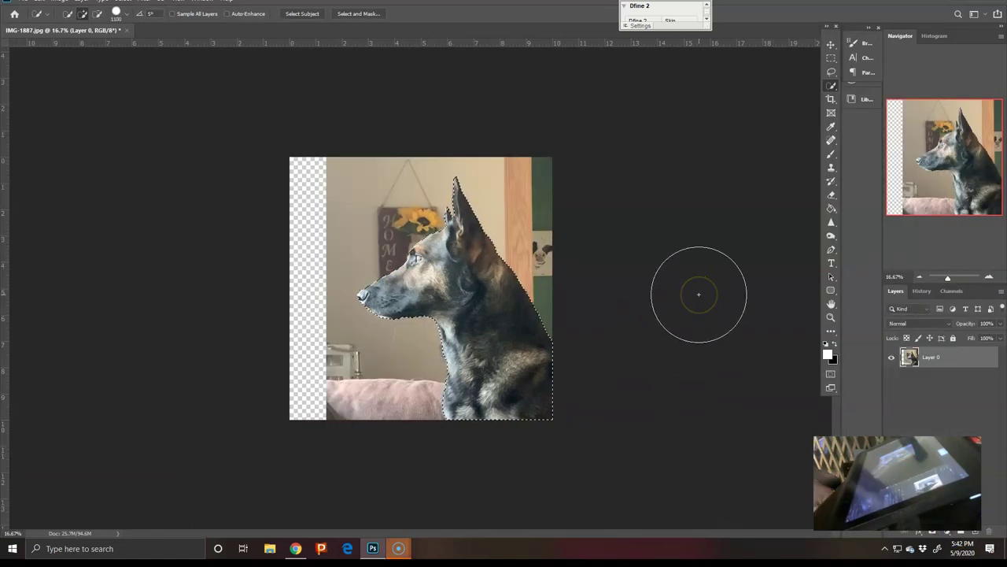
pyautogui.hotkey('ctrl', 'j')
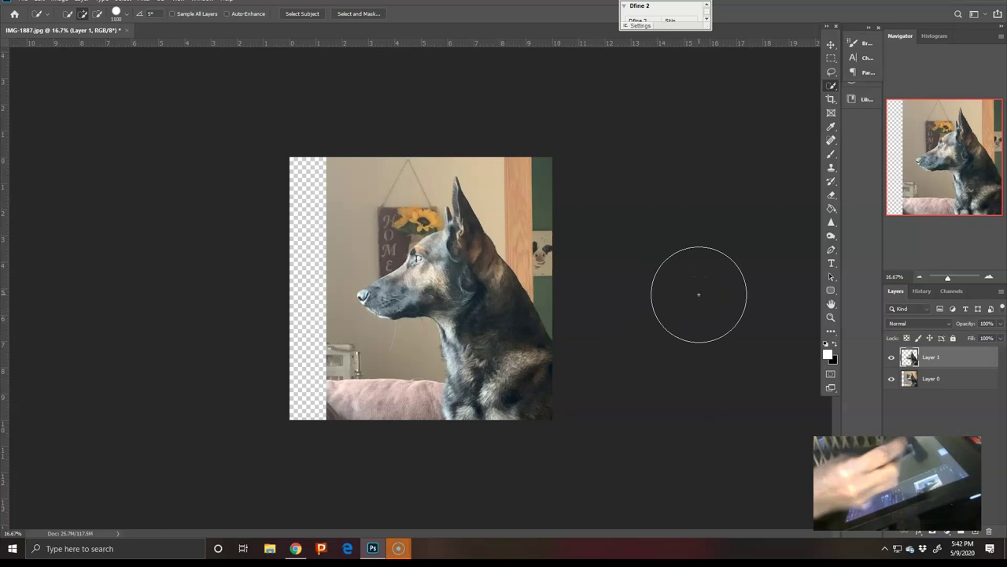
pyautogui.click(892, 379)
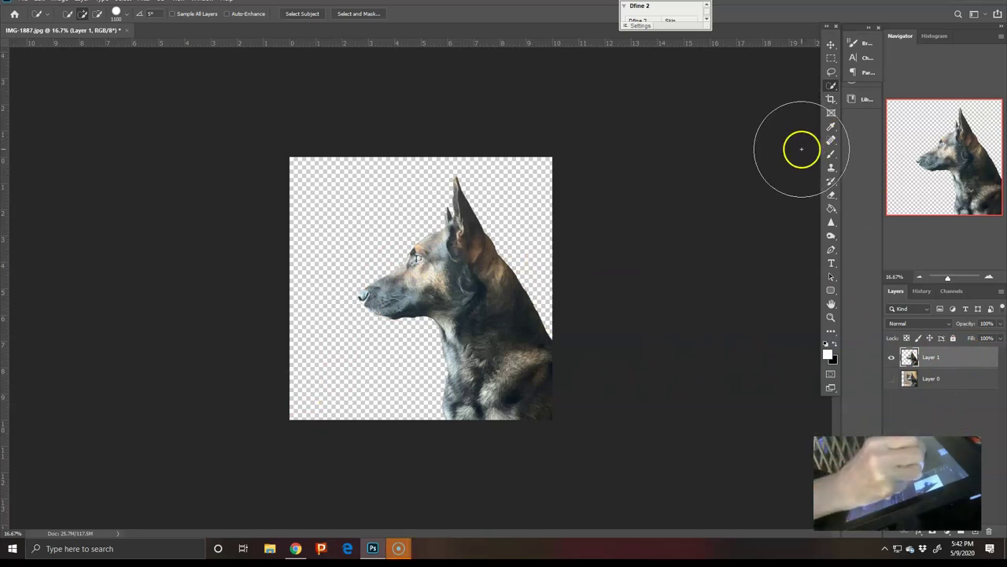
# - Reduce the Quick Selection brush size to about 300 px
pyautogui.press('[')
pyautogui.press('[')
pyautogui.press('[')
pyautogui.press('[')
pyautogui.press('[')
pyautogui.press('[')
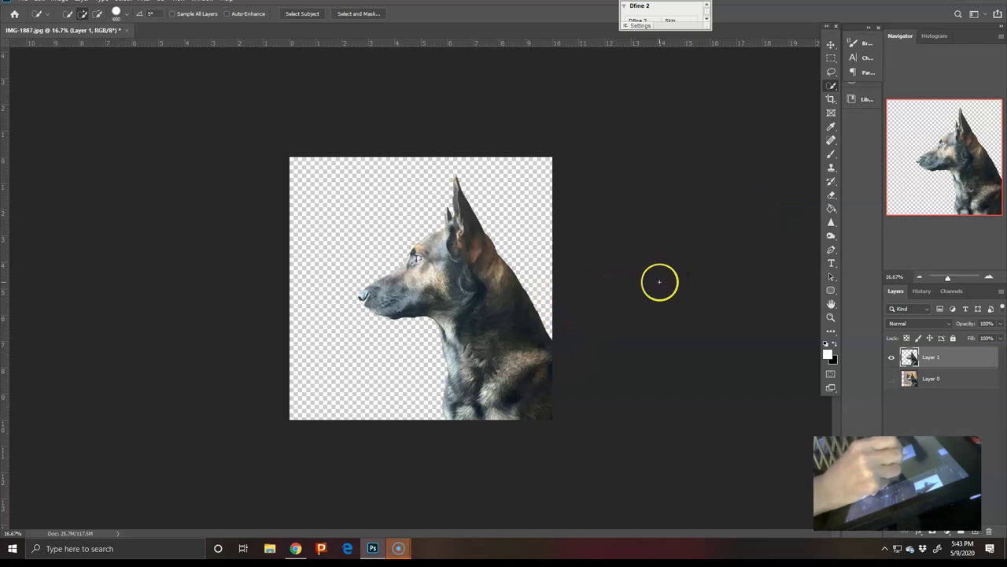
# - Create a new layer beneath the dog cutout and fill it with white using the Paint Bucket
pyautogui.click(963, 375)
pyautogui.click(972, 532)
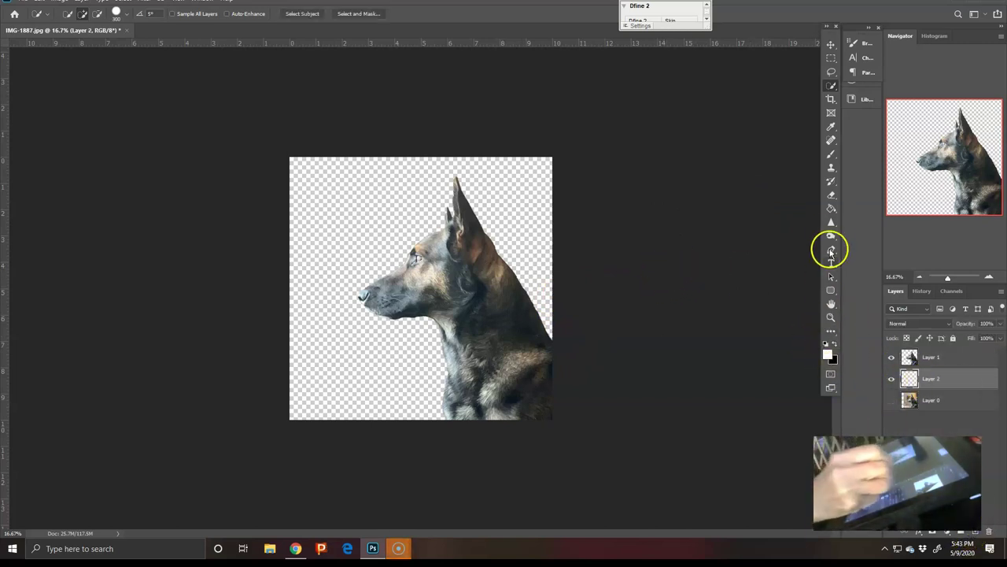
pyautogui.click(831, 208)
pyautogui.click(508, 176)
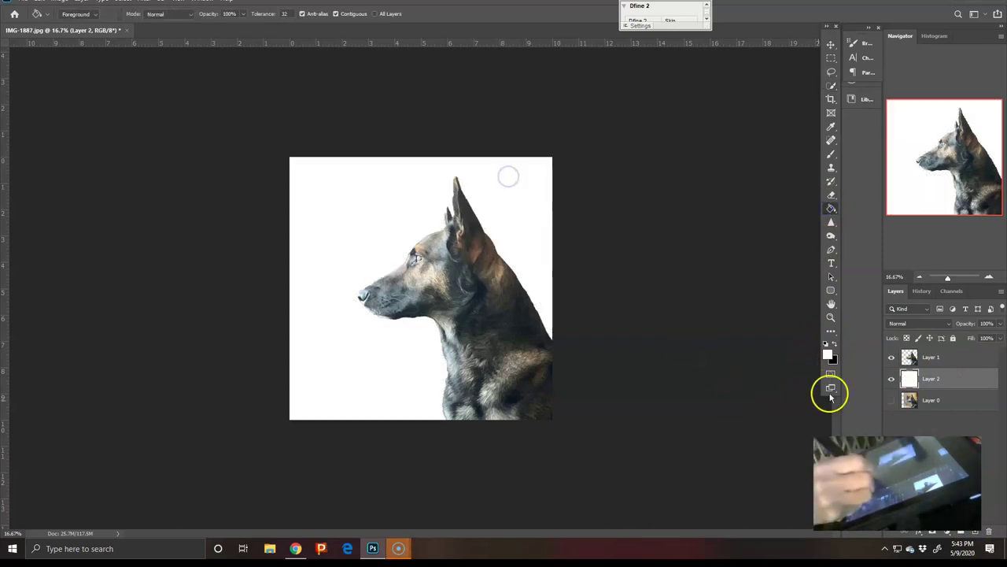
pyautogui.hotkey('ctrl', '+')
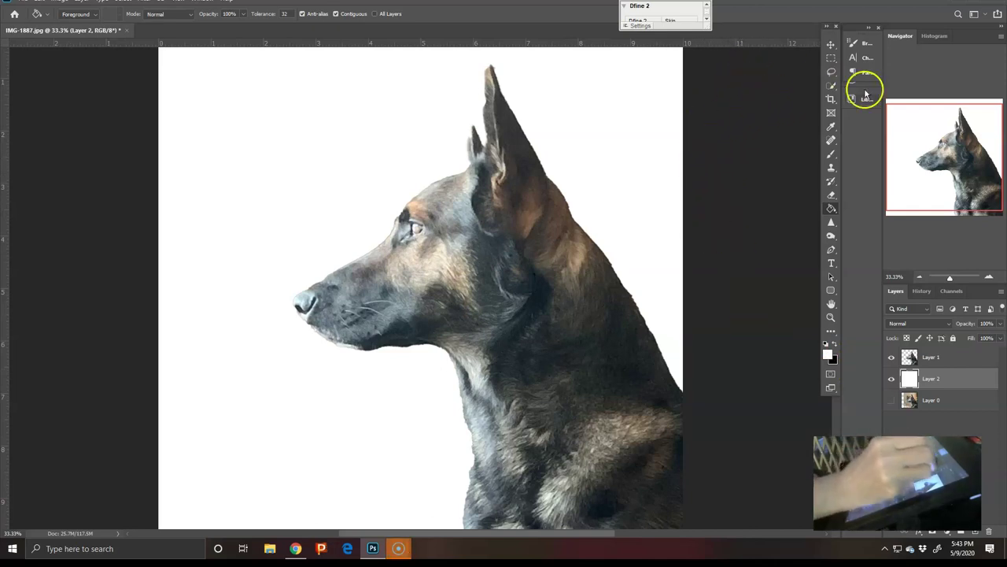
pyautogui.click(829, 155)
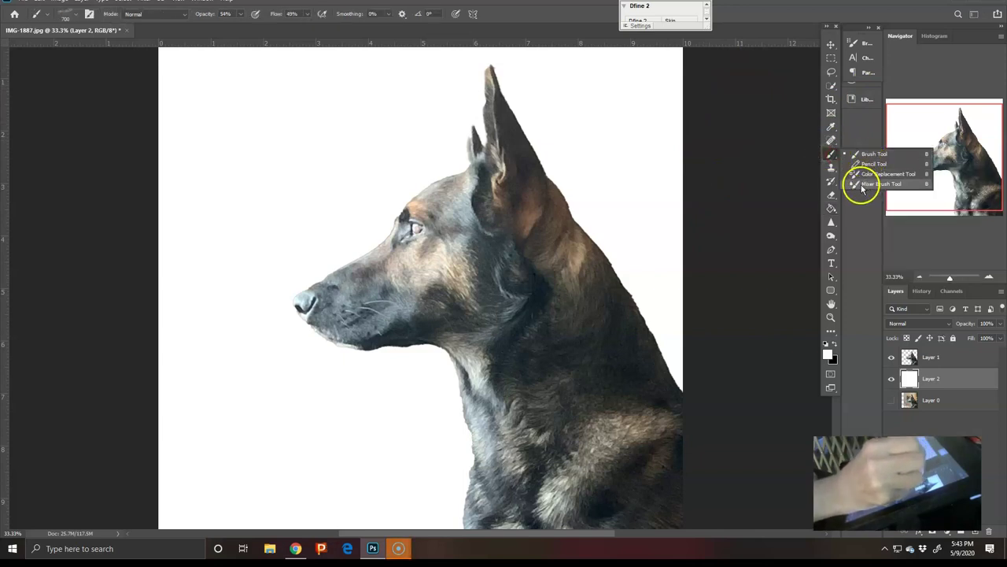
pyautogui.click(866, 174)
pyautogui.click(67, 14)
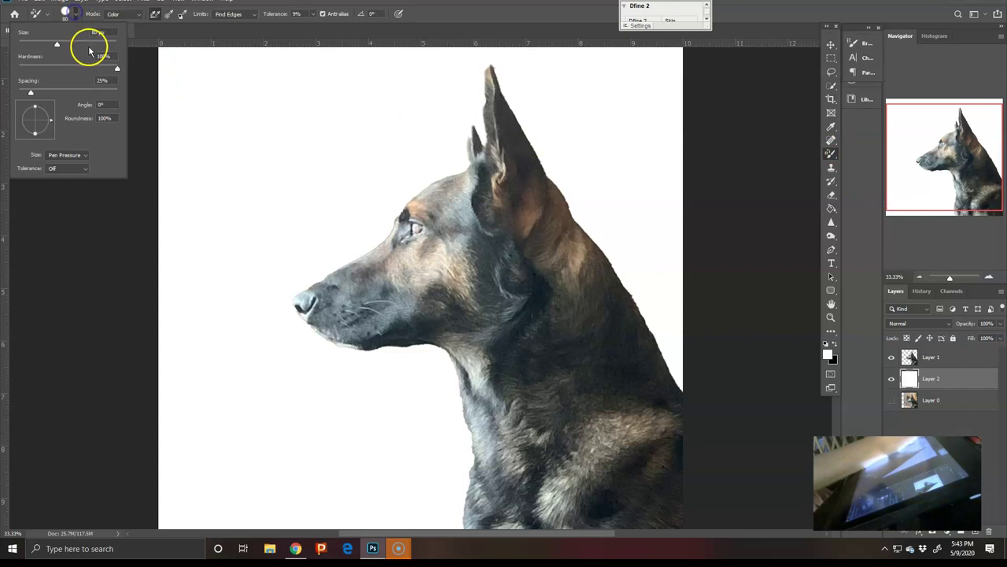
pyautogui.click(77, 15)
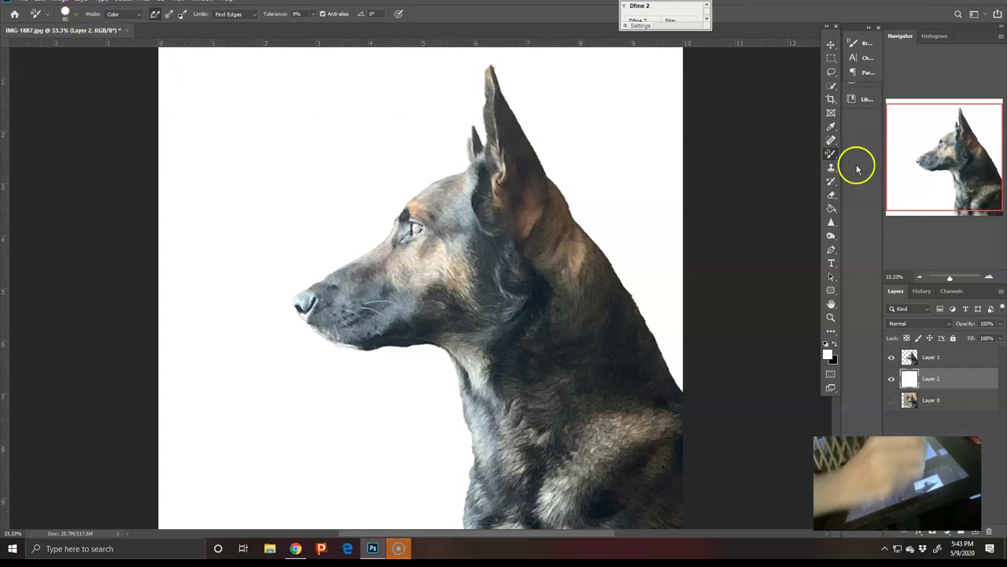
# - Activate the Mixer Brush tool and choose a speckled 200 px brush preset with Wet, Load, Mix and Flow at 100%
pyautogui.rightClick(834, 155)
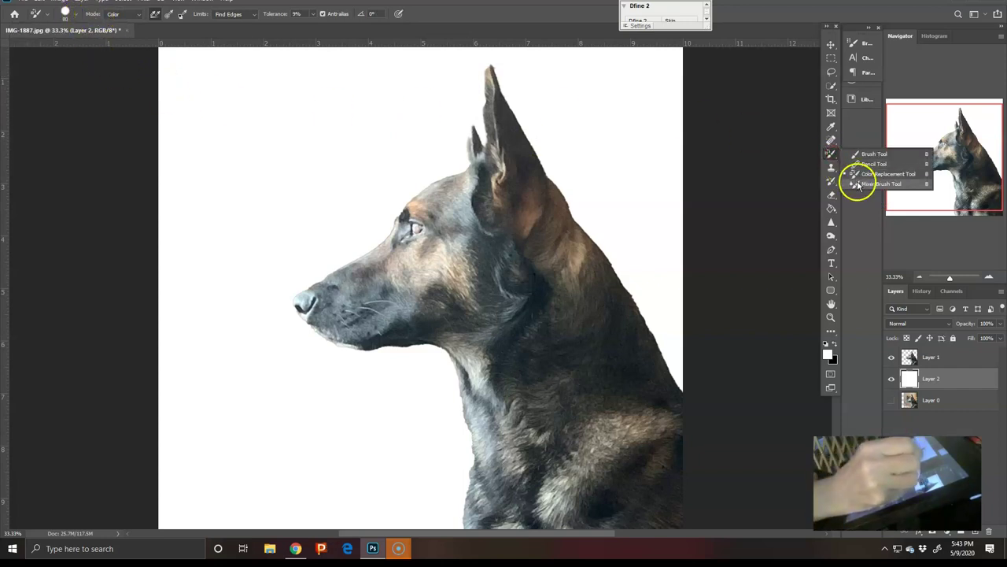
pyautogui.click(857, 180)
pyautogui.click(67, 14)
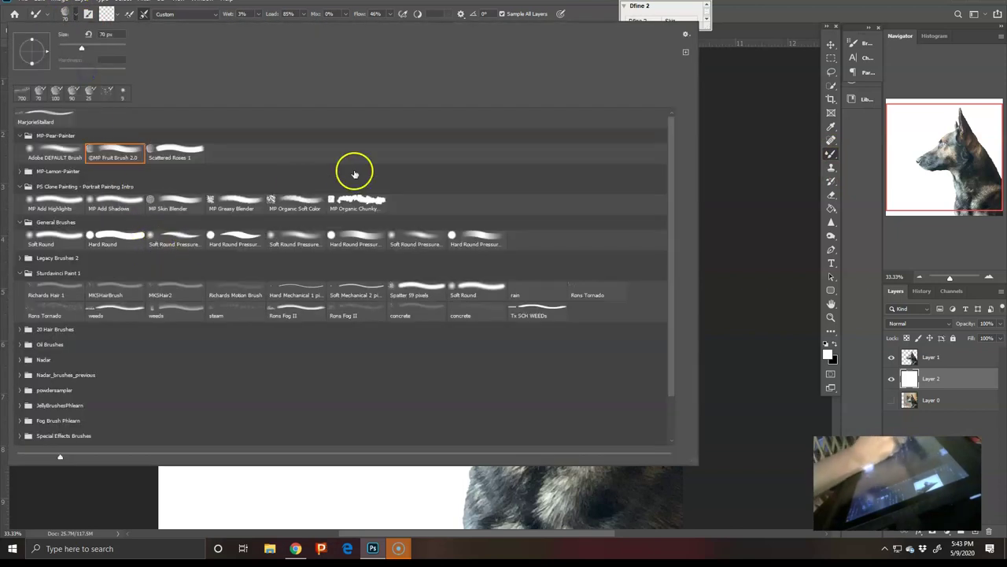
pyautogui.moveTo(668, 135); pyautogui.dragTo(672, 333)
pyautogui.click(59, 240)
pyautogui.click(764, 161)
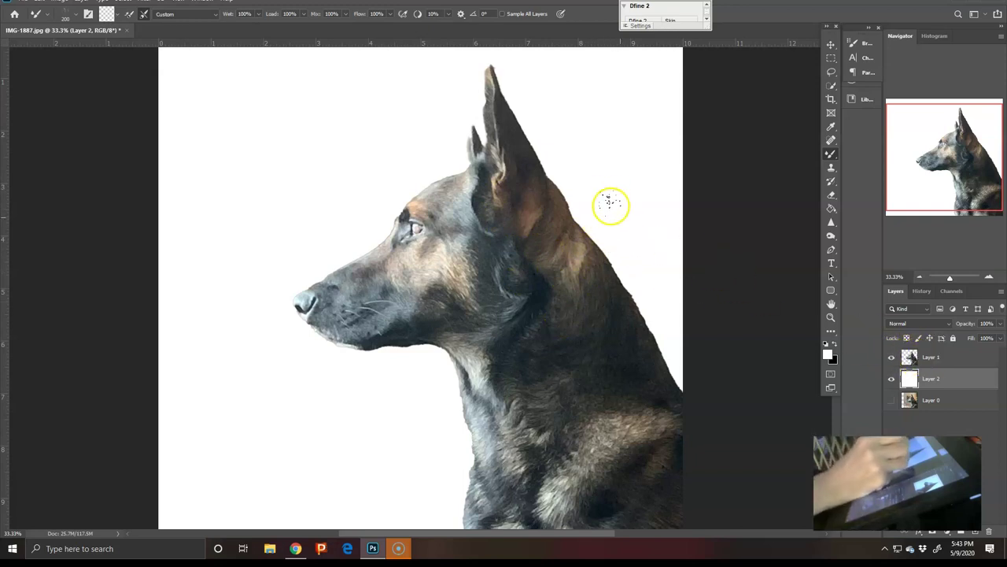
# - Toggle Sample All Layers for the Mixer Brush and make the dog cutout on Layer 1 the active layer
pyautogui.click(502, 13)
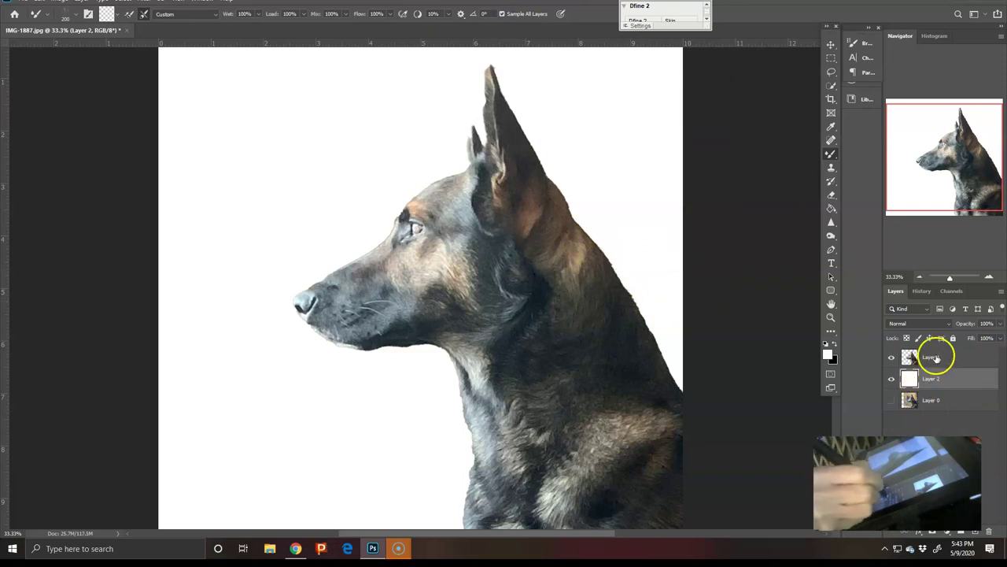
pyautogui.click(935, 357)
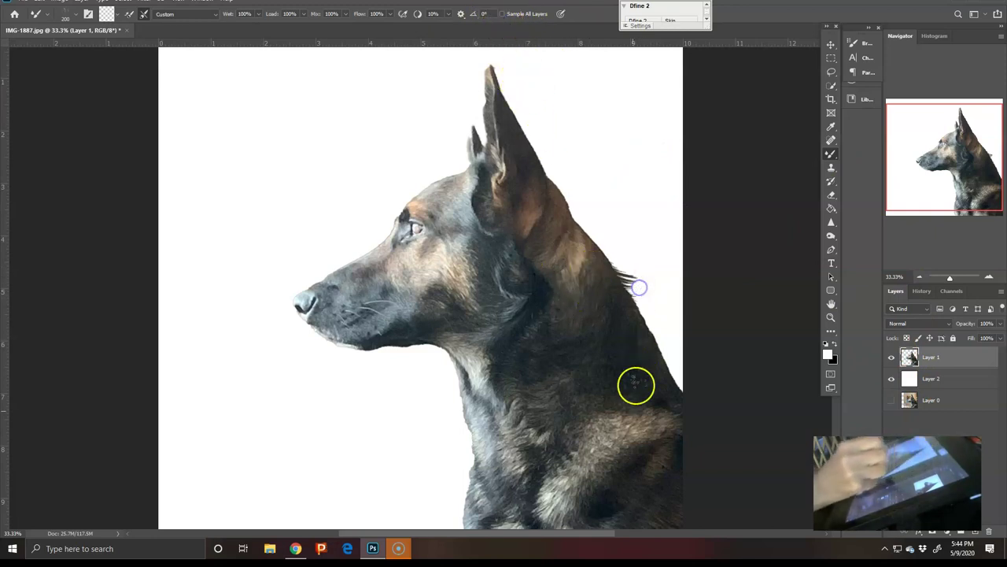
# - Try pulling fur strands outward along the back of the neck with the Mixer Brush, and undo the strokes
pyautogui.moveTo(617, 297); pyautogui.dragTo(658, 310)
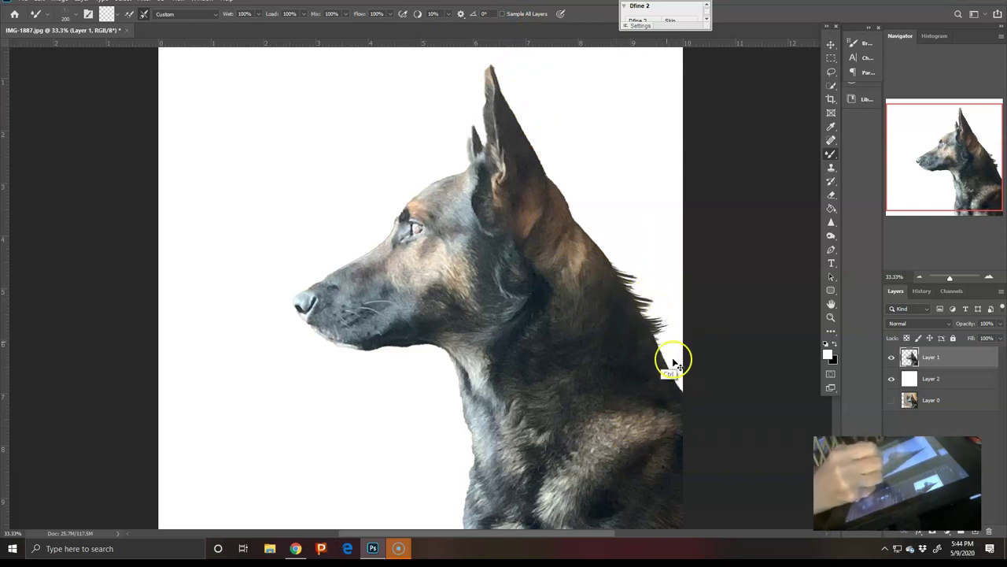
pyautogui.hotkey('ctrl', 'z')
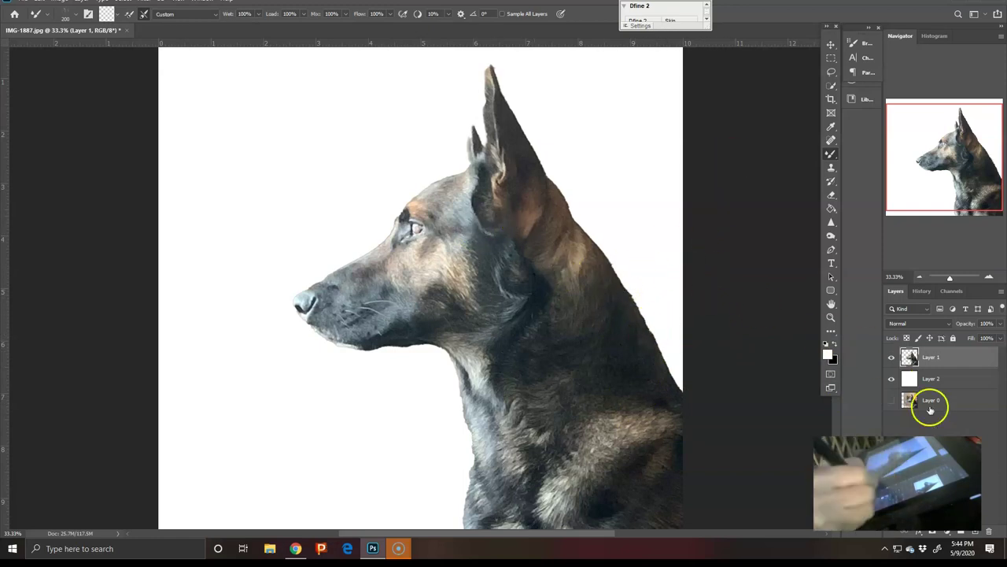
# - Make the white Layer 2 active and switch to the Brush tool with a light beige sampled from the dog's face
pyautogui.click(948, 378)
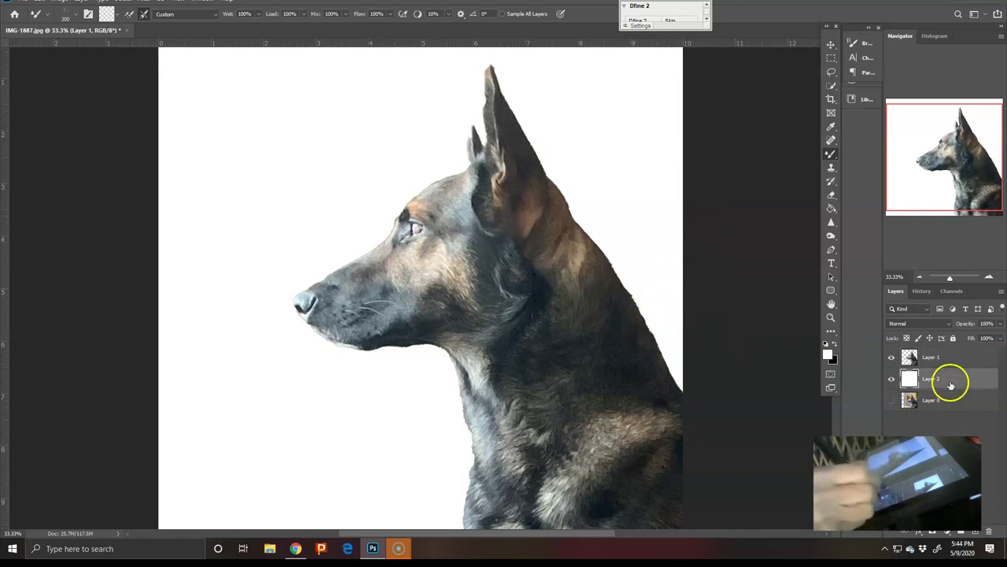
pyautogui.rightClick(831, 155)
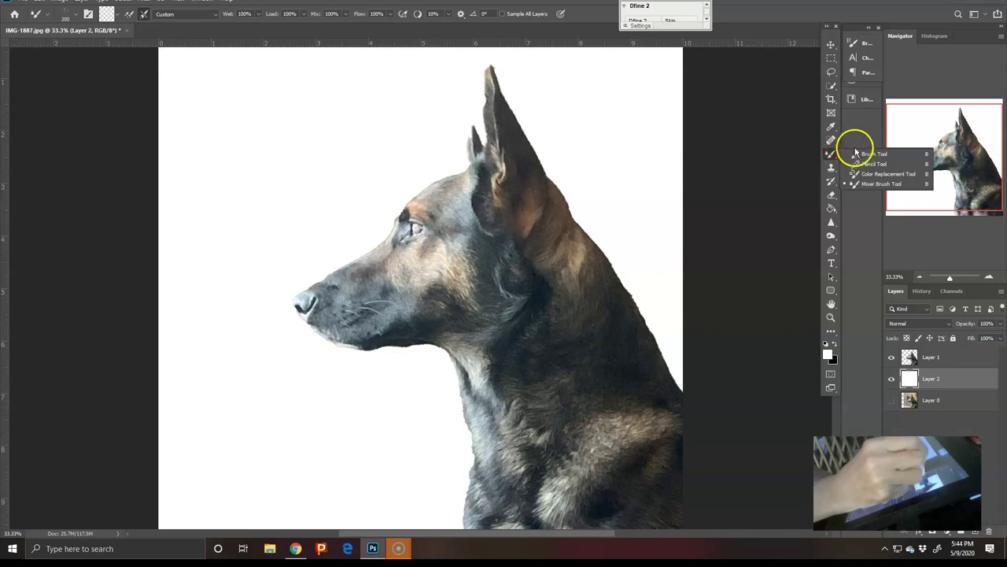
pyautogui.click(866, 154)
pyautogui.keyDown('alt'); pyautogui.click(423, 245); pyautogui.keyUp('alt')
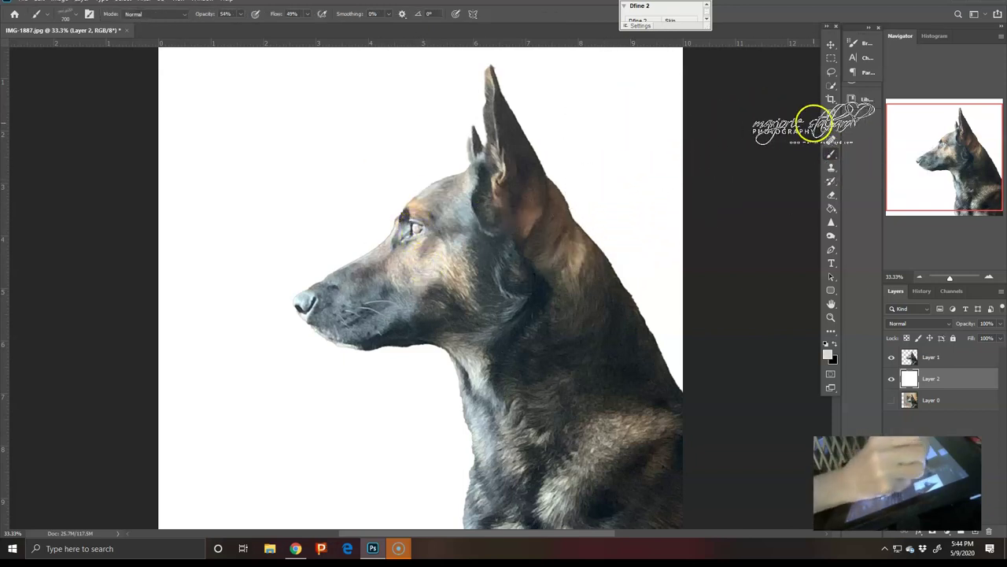
pyautogui.rightClick(831, 157)
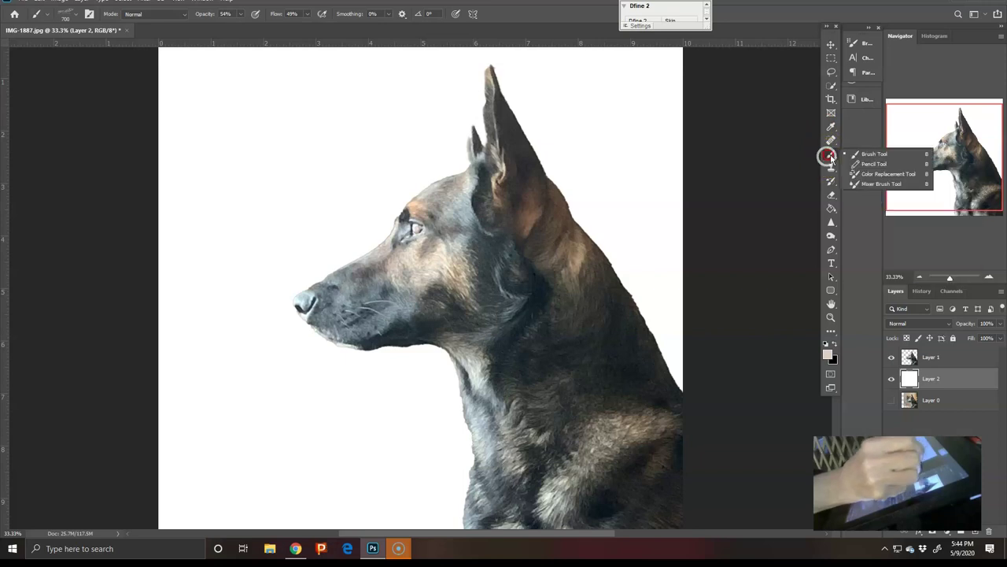
pyautogui.click(866, 153)
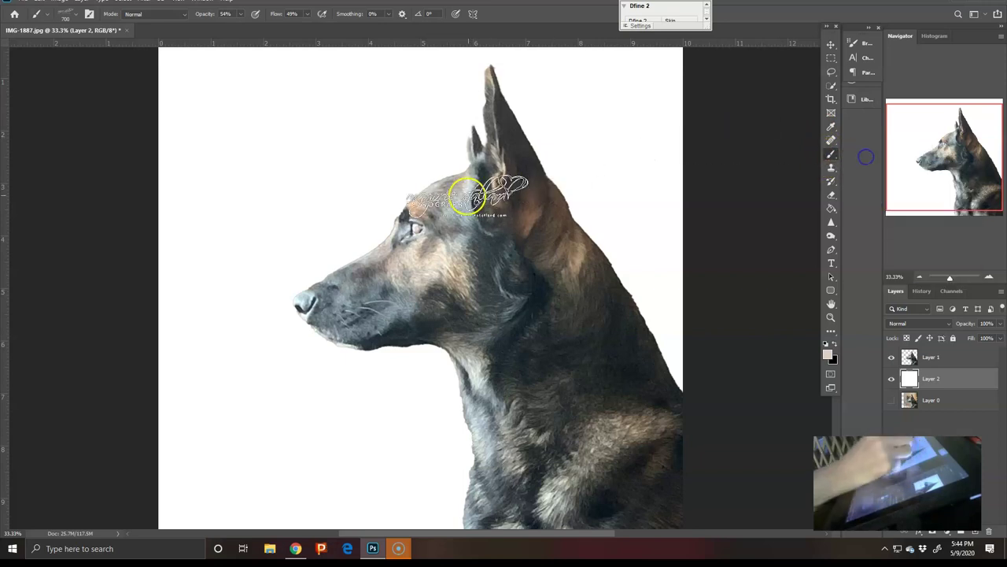
# - Choose the Soft Round preset from General Brushes for the Brush tool
pyautogui.click(69, 13)
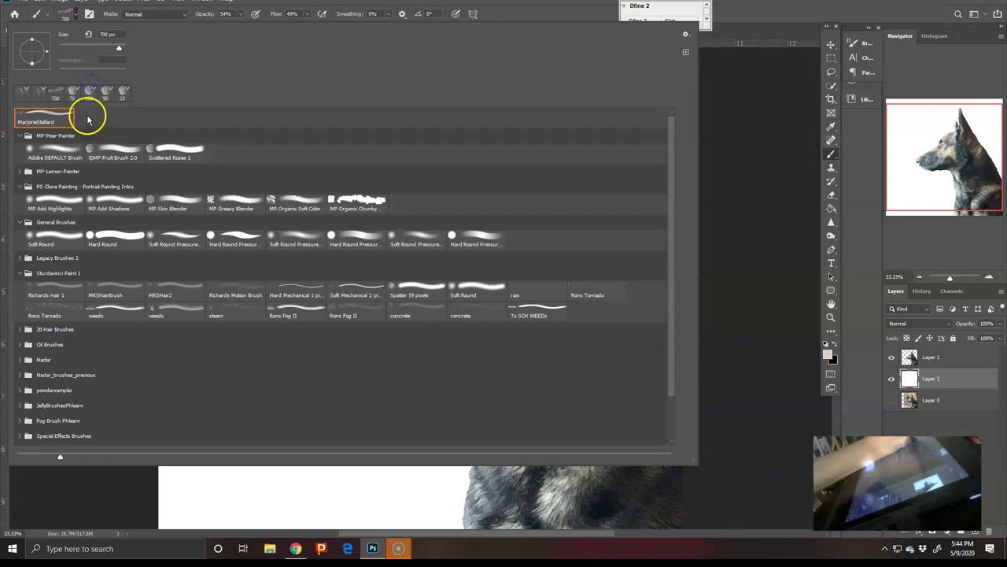
pyautogui.click(59, 233)
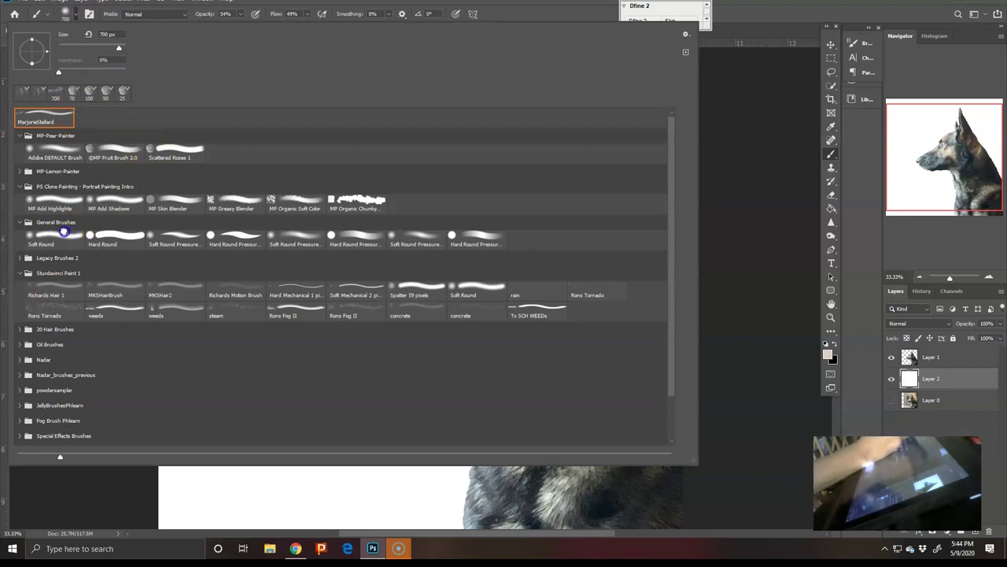
pyautogui.click(756, 106)
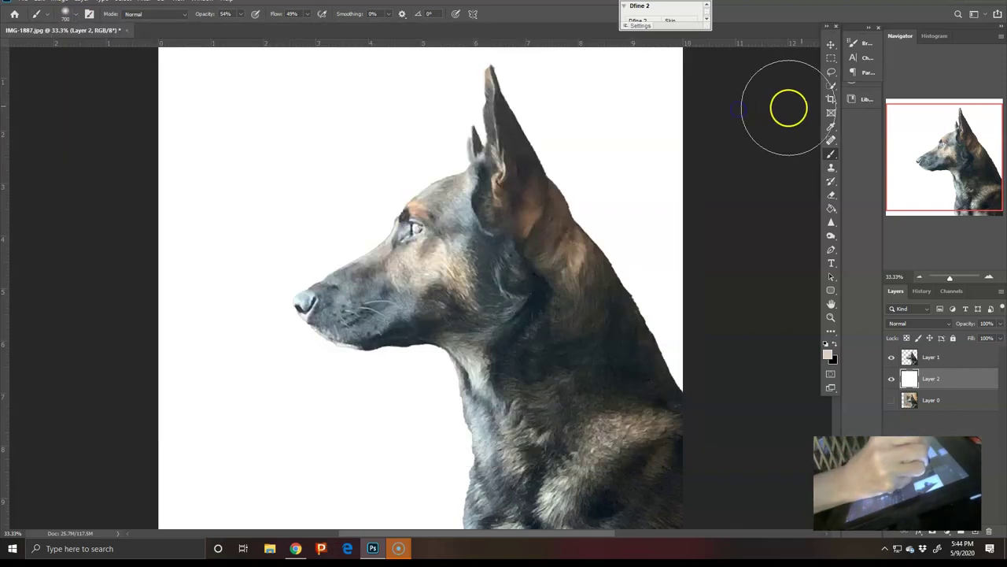
# - Paint light beige texture around the dog's head on Layer 2 with a fine scratchy brush from the GrutBrushes extension
pyautogui.click(198, 4)
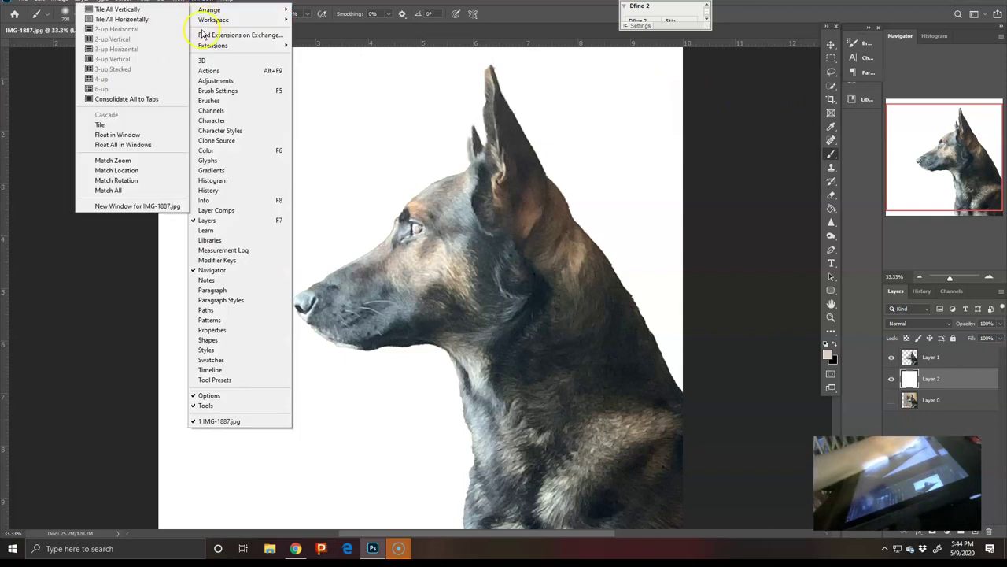
pyautogui.moveTo(206, 53)
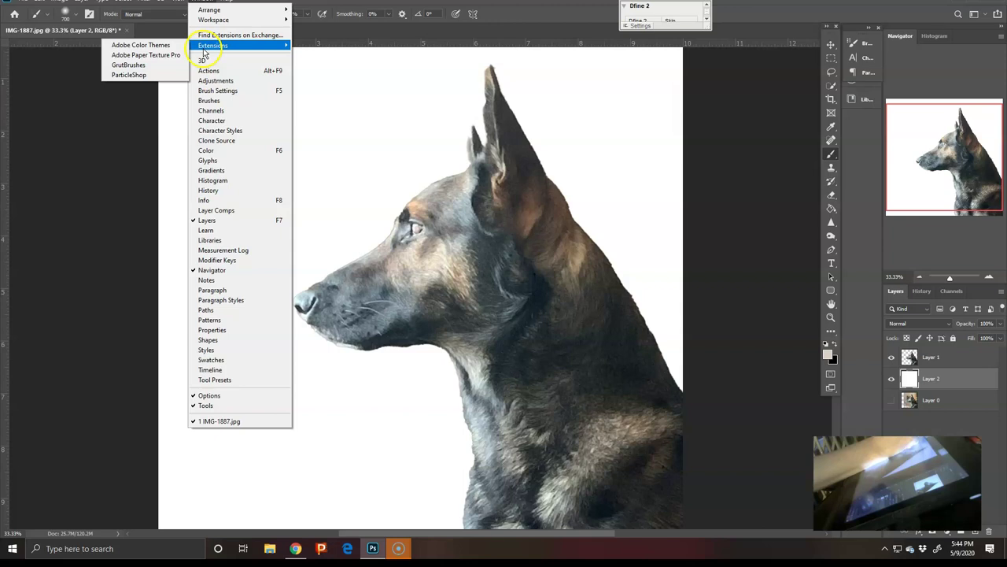
pyautogui.click(131, 64)
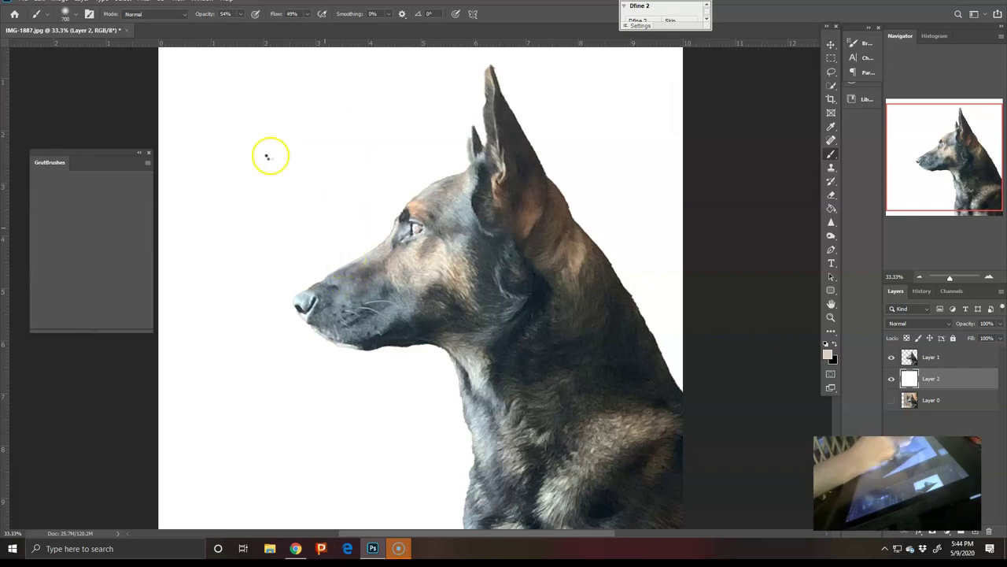
pyautogui.click(101, 271)
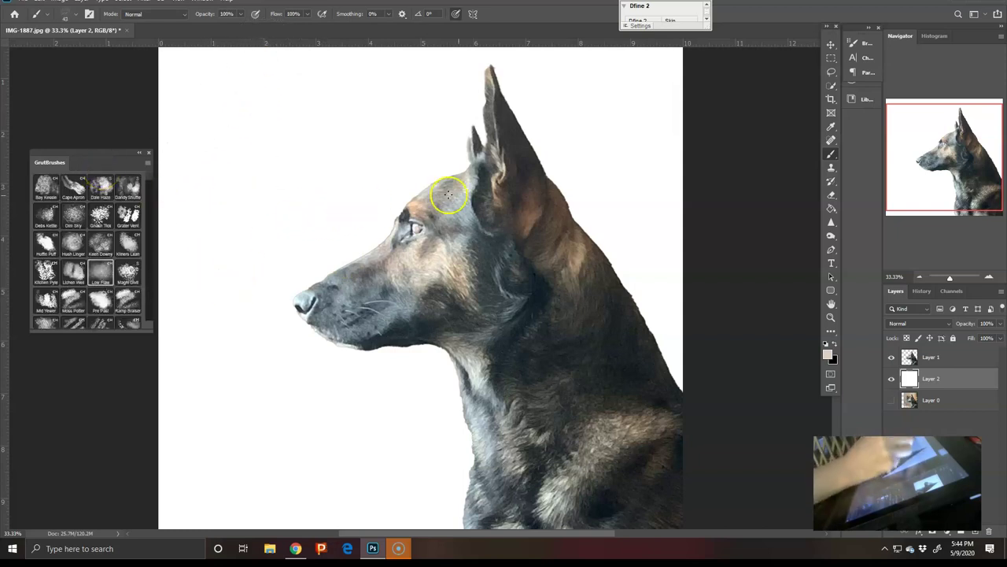
pyautogui.moveTo(360, 227)
pyautogui.mouseDown()
pyautogui.moveTo(360, 260)
pyautogui.moveTo(368, 300)
pyautogui.moveTo(502, 433)
pyautogui.moveTo(422, 189)
pyautogui.moveTo(461, 179)
pyautogui.moveTo(462, 268)
pyautogui.moveTo(334, 312)
pyautogui.moveTo(437, 388)
pyautogui.moveTo(525, 305)
pyautogui.moveTo(542, 233)
pyautogui.moveTo(587, 243)
pyautogui.moveTo(507, 319)
pyautogui.moveTo(471, 333)
pyautogui.moveTo(345, 256)
pyautogui.moveTo(308, 266)
pyautogui.moveTo(392, 375)
pyautogui.moveTo(446, 392)
pyautogui.moveTo(466, 352)
pyautogui.moveTo(599, 270)
pyautogui.mouseUp()
pyautogui.keyDown('alt'); pyautogui.click(502, 256); pyautogui.keyUp('alt')
pyautogui.moveTo(501, 256)
pyautogui.mouseDown()
pyautogui.moveTo(388, 382)
pyautogui.moveTo(324, 290)
pyautogui.moveTo(383, 239)
pyautogui.moveTo(508, 228)
pyautogui.mouseUp()
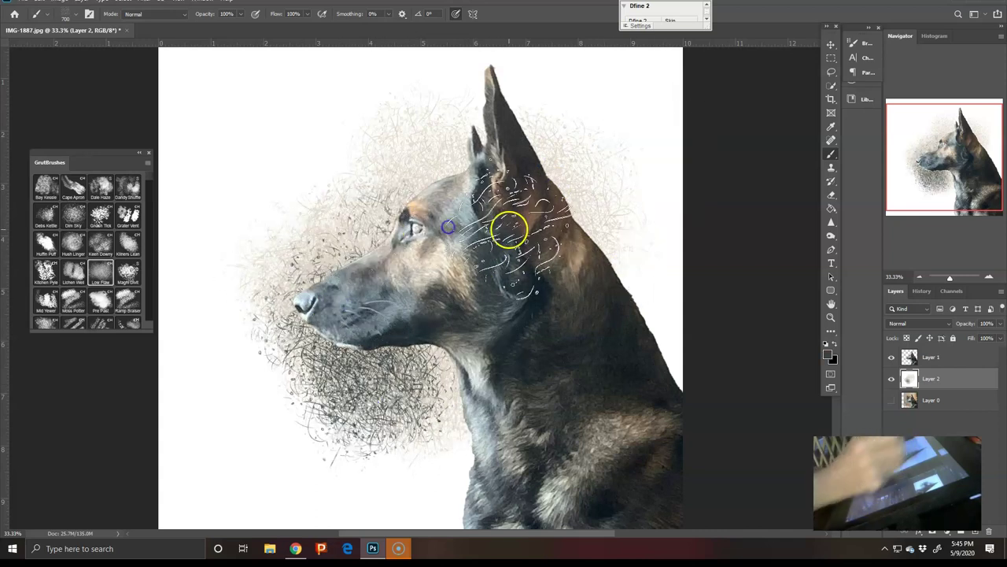
pyautogui.hotkey('ctrl', 'z')
pyautogui.hotkey('ctrl', 'z')
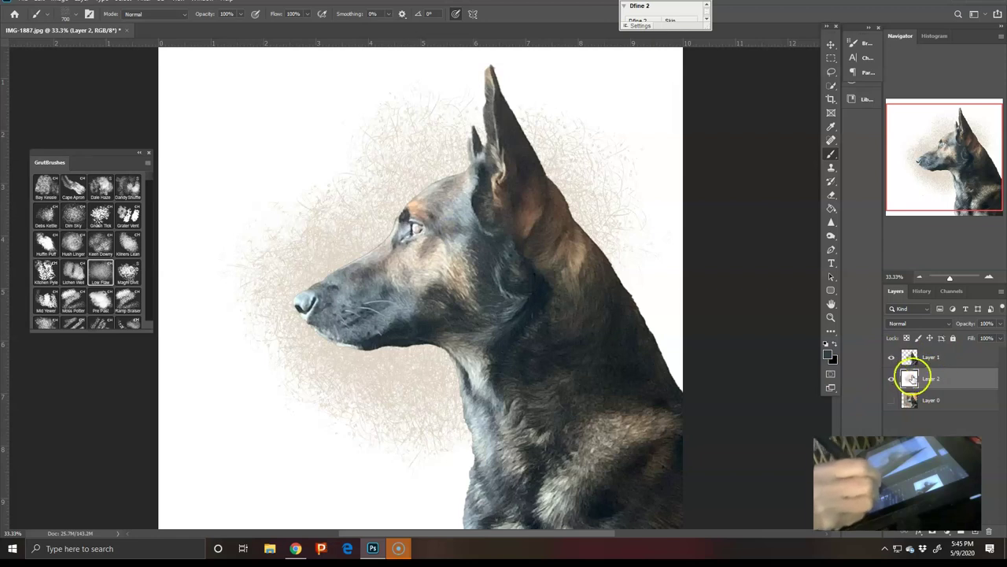
pyautogui.click(892, 400)
pyautogui.click(911, 358)
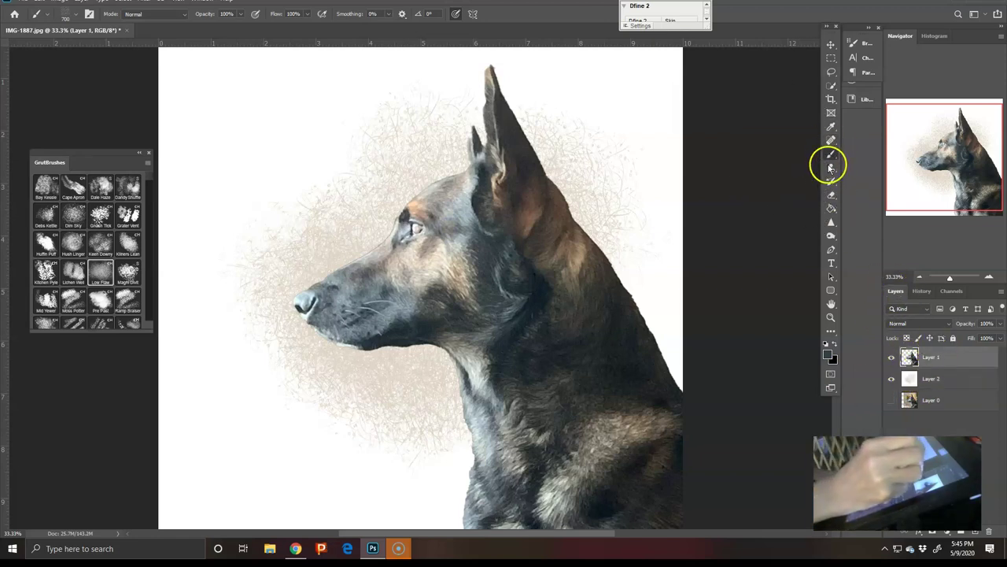
pyautogui.moveTo(425, 196)
pyautogui.mouseDown()
pyautogui.moveTo(411, 236)
pyautogui.moveTo(415, 346)
pyautogui.mouseUp()
pyautogui.hotkey('ctrl', 'z')
# - Paint scratchy brown texture around the dog's head on Layer 2 with a colour sampled below the ear, undoing the last stroke
pyautogui.keyDown('alt'); pyautogui.click(533, 212); pyautogui.keyUp('alt')
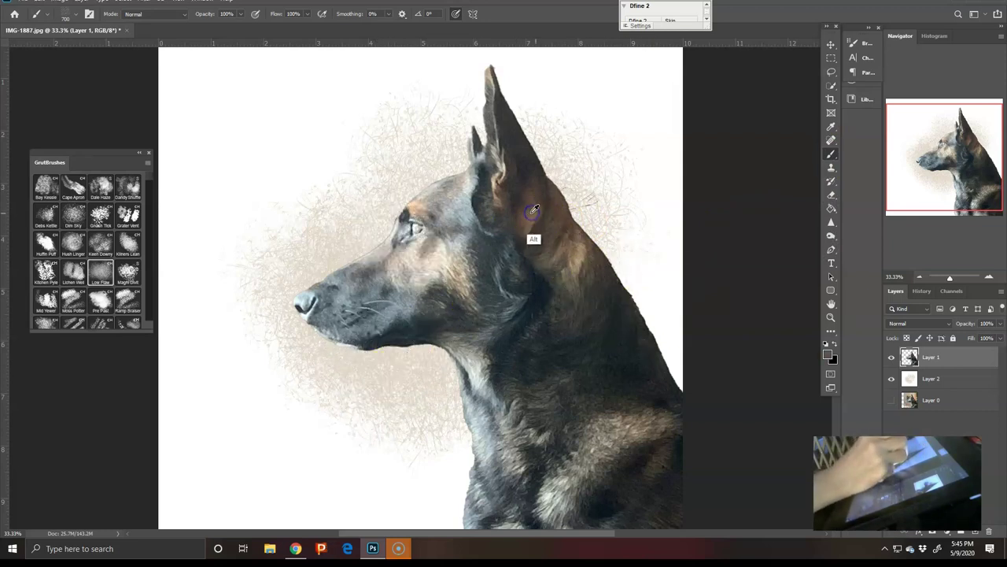
pyautogui.click(935, 378)
pyautogui.moveTo(506, 181)
pyautogui.mouseDown()
pyautogui.moveTo(449, 198)
pyautogui.moveTo(404, 241)
pyautogui.moveTo(349, 359)
pyautogui.mouseUp()
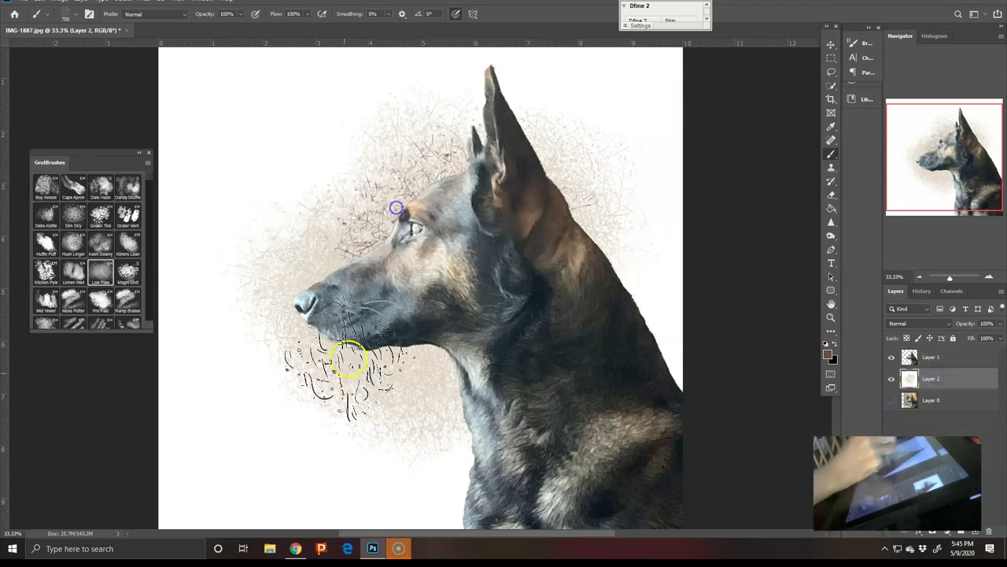
pyautogui.moveTo(446, 378); pyautogui.dragTo(464, 385)
pyautogui.moveTo(550, 225)
pyautogui.mouseDown()
pyautogui.moveTo(569, 169)
pyautogui.moveTo(540, 150)
pyautogui.moveTo(408, 267)
pyautogui.moveTo(335, 274)
pyautogui.moveTo(414, 126)
pyautogui.moveTo(368, 174)
pyautogui.moveTo(314, 316)
pyautogui.moveTo(345, 465)
pyautogui.moveTo(347, 335)
pyautogui.moveTo(378, 395)
pyautogui.moveTo(339, 255)
pyautogui.moveTo(354, 409)
pyautogui.moveTo(358, 292)
pyautogui.moveTo(479, 258)
pyautogui.moveTo(614, 423)
pyautogui.moveTo(441, 417)
pyautogui.moveTo(423, 475)
pyautogui.moveTo(560, 478)
pyautogui.moveTo(778, 457)
pyautogui.moveTo(725, 418)
pyautogui.mouseUp()
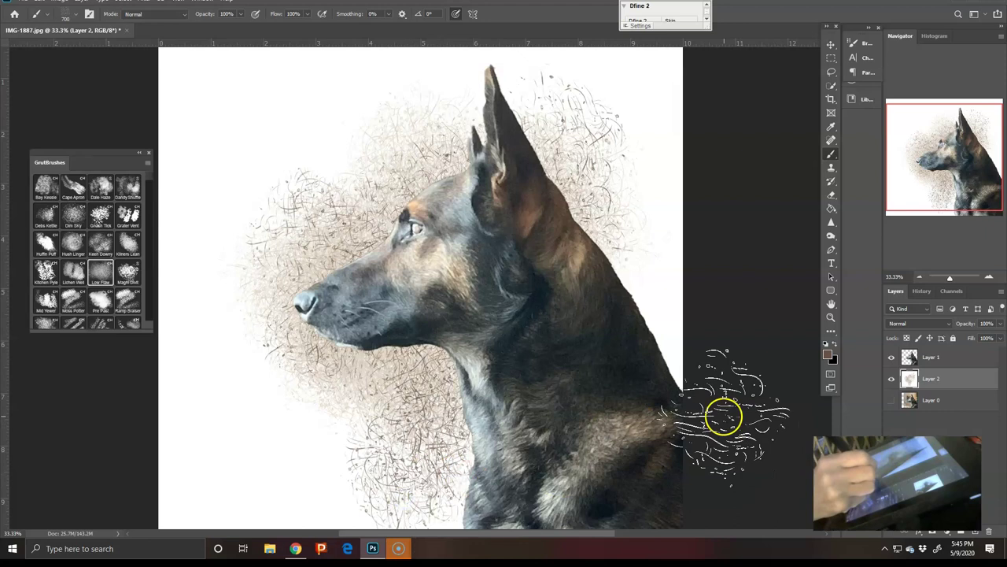
pyautogui.hotkey('ctrl', 'z')
pyautogui.press('super')
pyautogui.press('super')
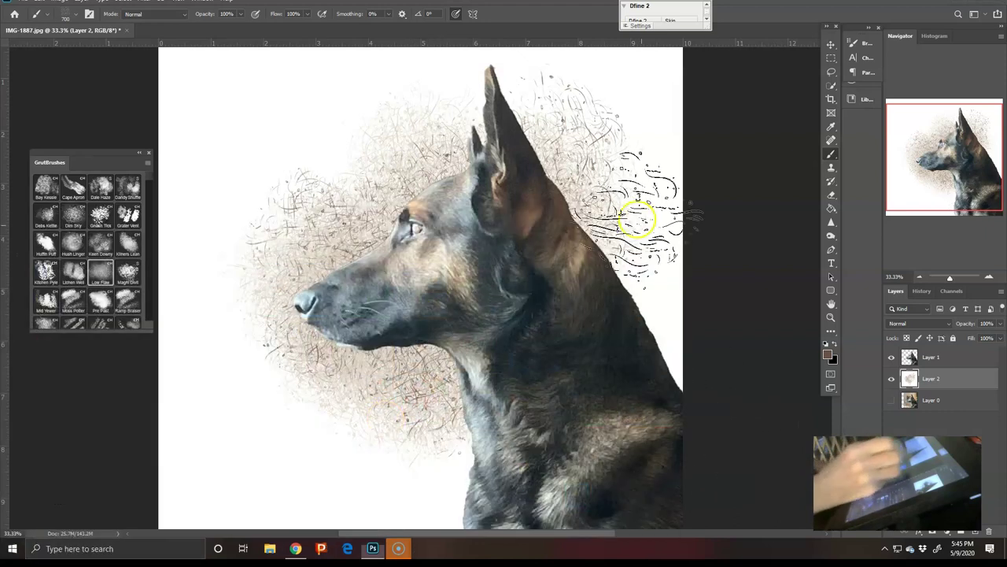
# - Extend the brown texture behind the dog's neck and add light beige texture in front of its chest
pyautogui.moveTo(607, 257); pyautogui.dragTo(636, 378)
pyautogui.keyDown('alt'); pyautogui.click(394, 417); pyautogui.keyUp('alt')
pyautogui.moveTo(402, 423)
pyautogui.mouseDown()
pyautogui.moveTo(420, 440)
pyautogui.moveTo(443, 437)
pyautogui.moveTo(450, 500)
pyautogui.moveTo(587, 465)
pyautogui.moveTo(638, 472)
pyautogui.moveTo(465, 438)
pyautogui.moveTo(454, 472)
pyautogui.mouseUp()
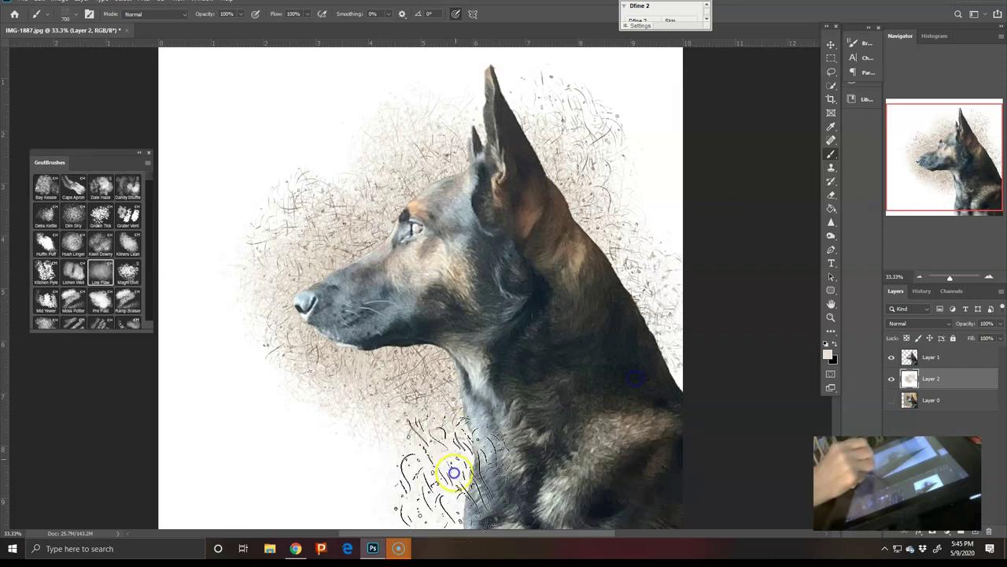
# - Blend the throat and chest fur on Layer 1 with the Mixer Brush at 150 px
pyautogui.click(935, 357)
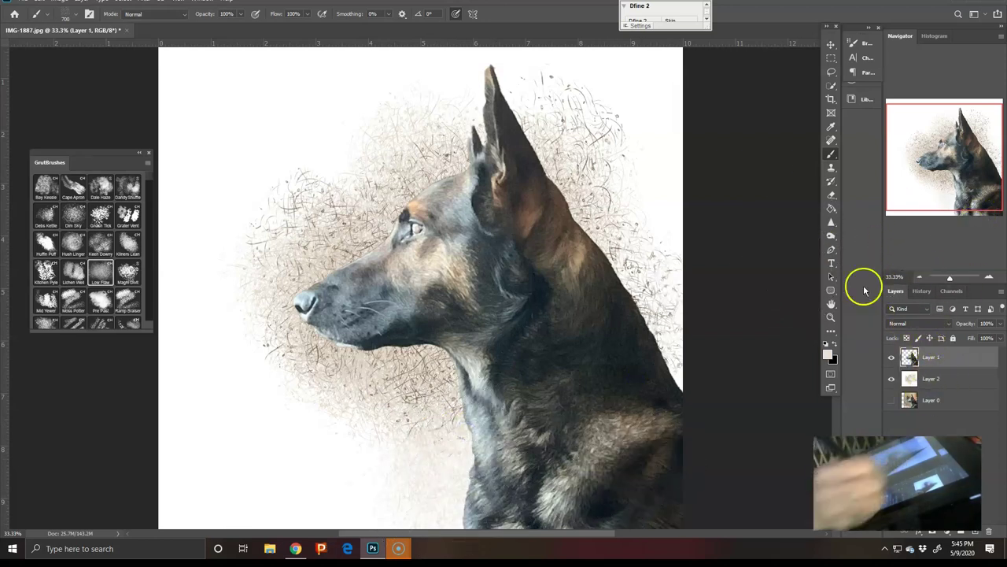
pyautogui.rightClick(830, 151)
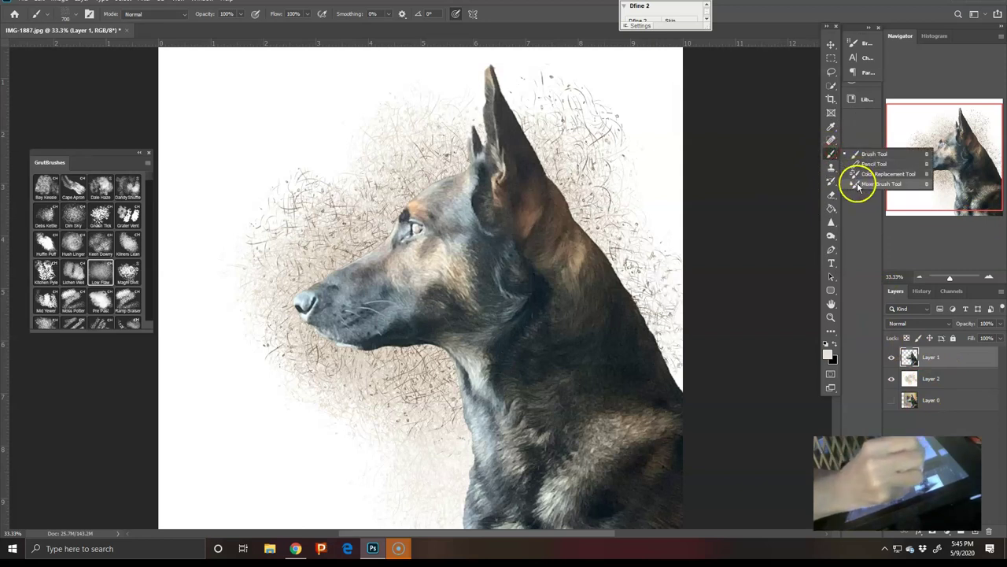
pyautogui.click(859, 185)
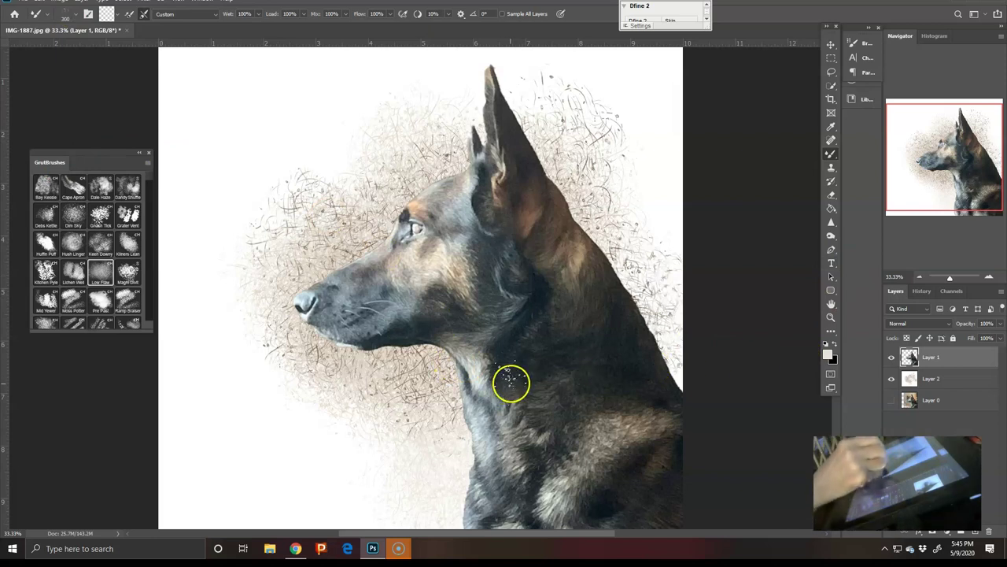
pyautogui.press('[')
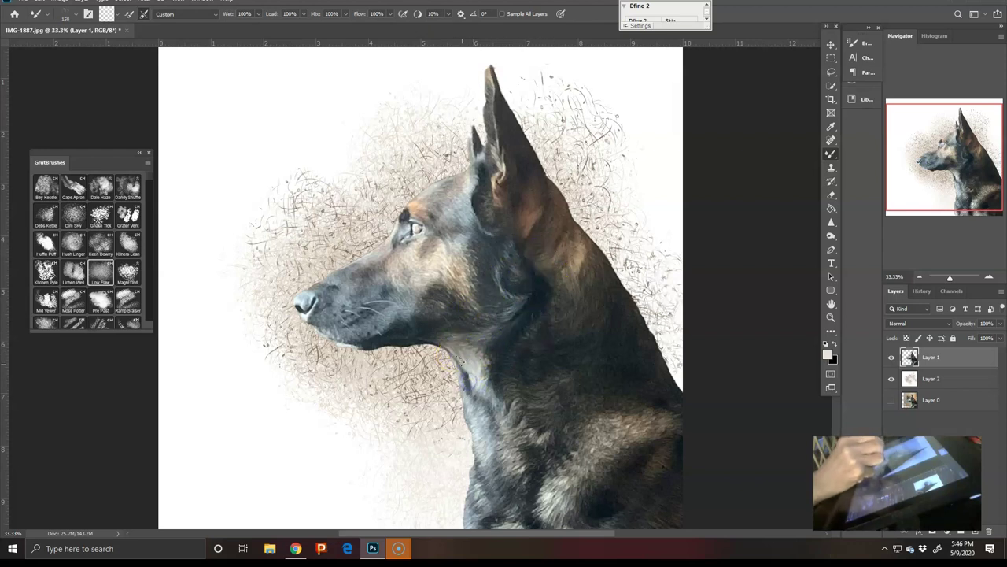
pyautogui.moveTo(485, 359); pyautogui.dragTo(469, 419)
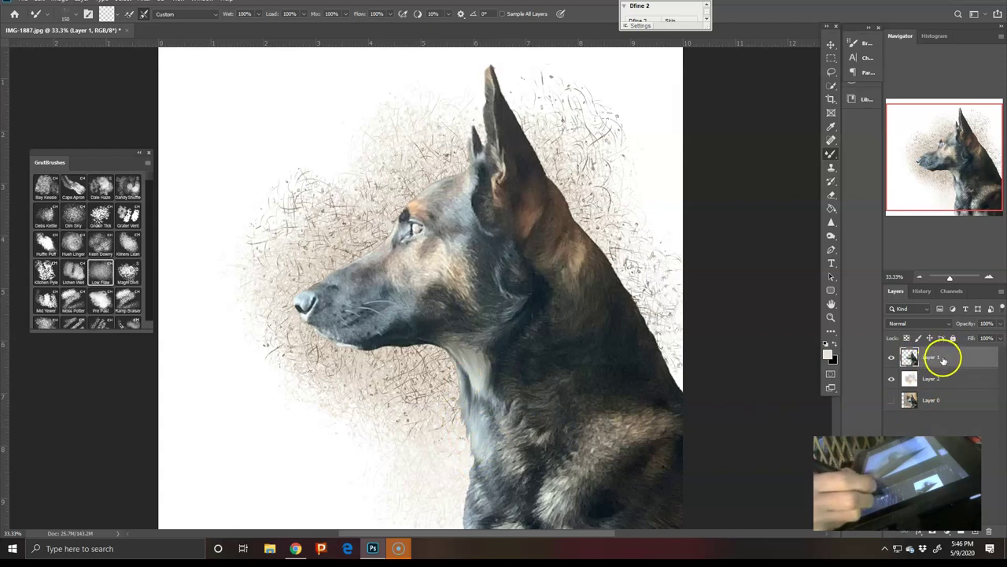
# - Merge Layer 1 down into Layer 2 and blend the chest's front edge into the background with the Mixer Brush
pyautogui.press('ctrl')
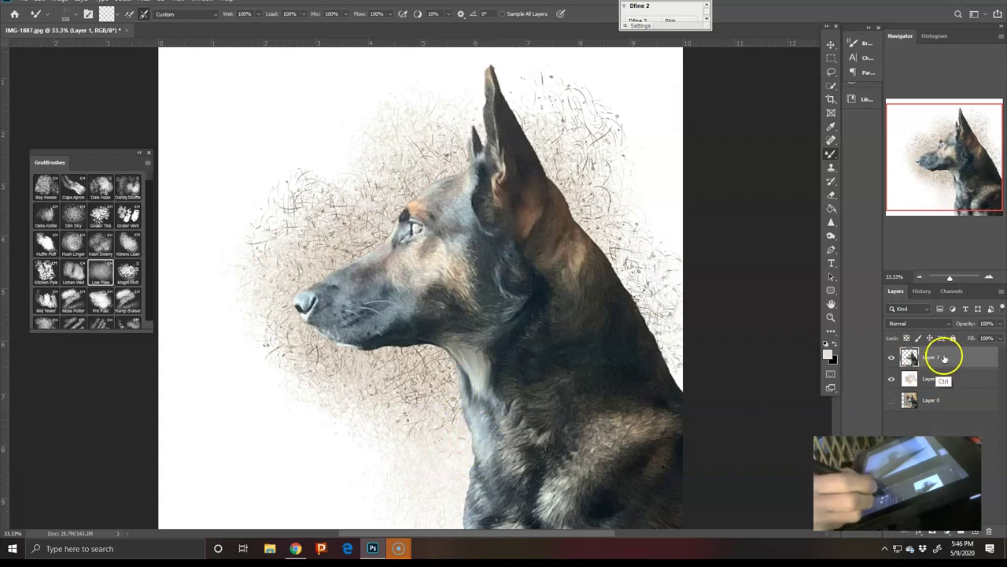
pyautogui.hotkey('ctrl', 'e')
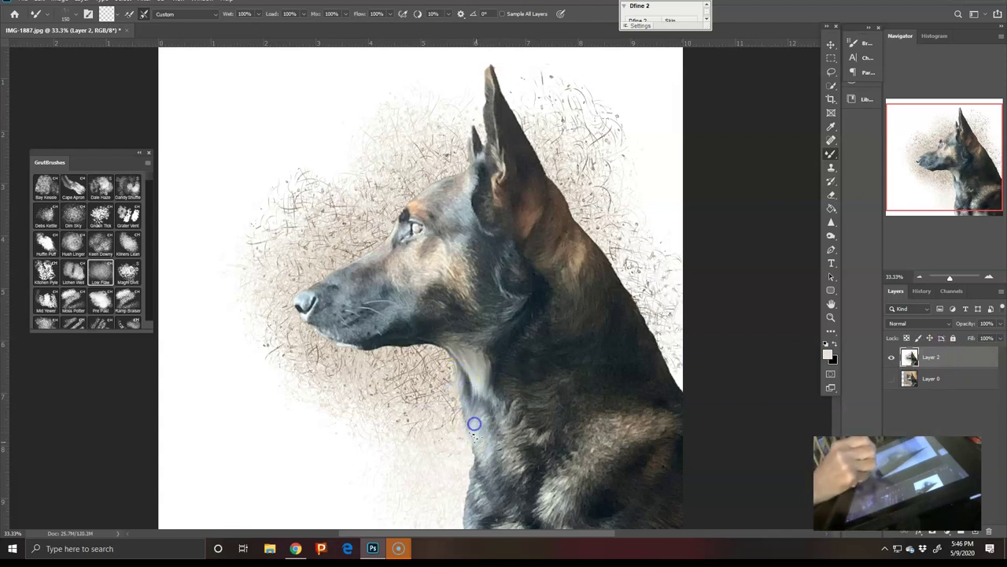
pyautogui.moveTo(480, 472)
pyautogui.mouseDown()
pyautogui.moveTo(481, 494)
pyautogui.moveTo(453, 523)
pyautogui.mouseUp()
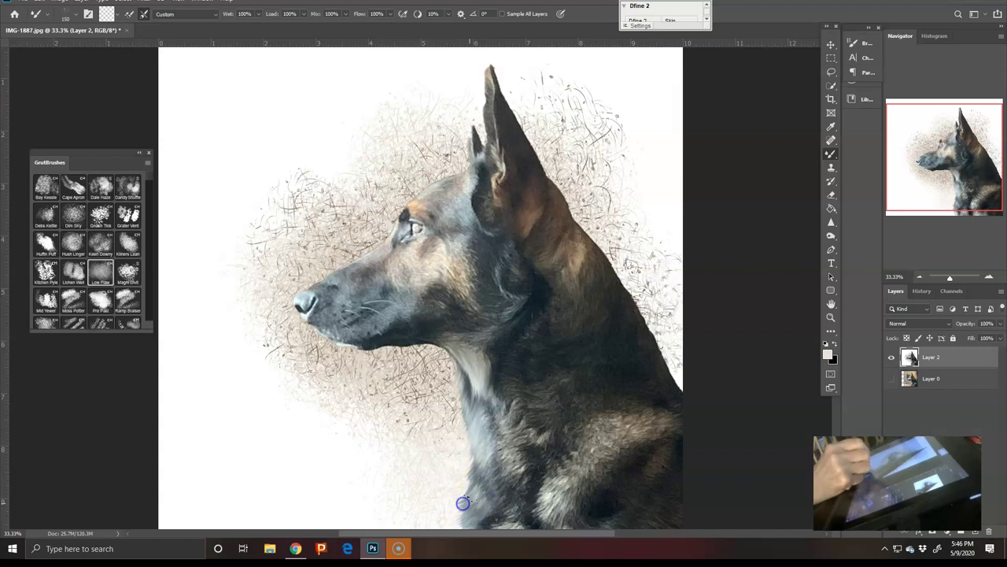
pyautogui.moveTo(475, 473); pyautogui.dragTo(467, 490)
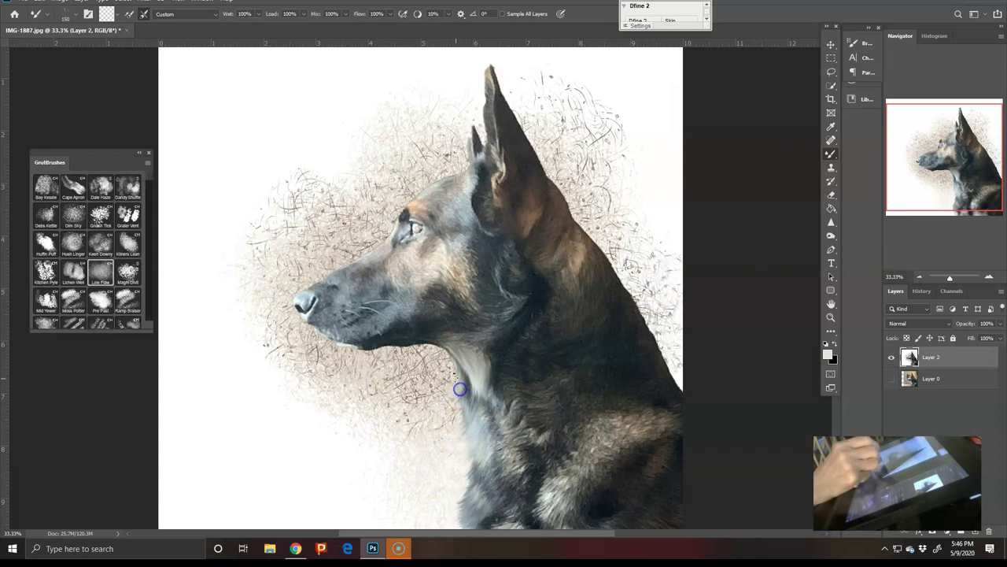
# - Brush the fur along the back of the neck, the shoulder and the base of the ear with the Mixer Brush
pyautogui.moveTo(573, 247)
pyautogui.mouseDown()
pyautogui.moveTo(609, 285)
pyautogui.moveTo(633, 286)
pyautogui.moveTo(616, 292)
pyautogui.moveTo(638, 337)
pyautogui.mouseUp()
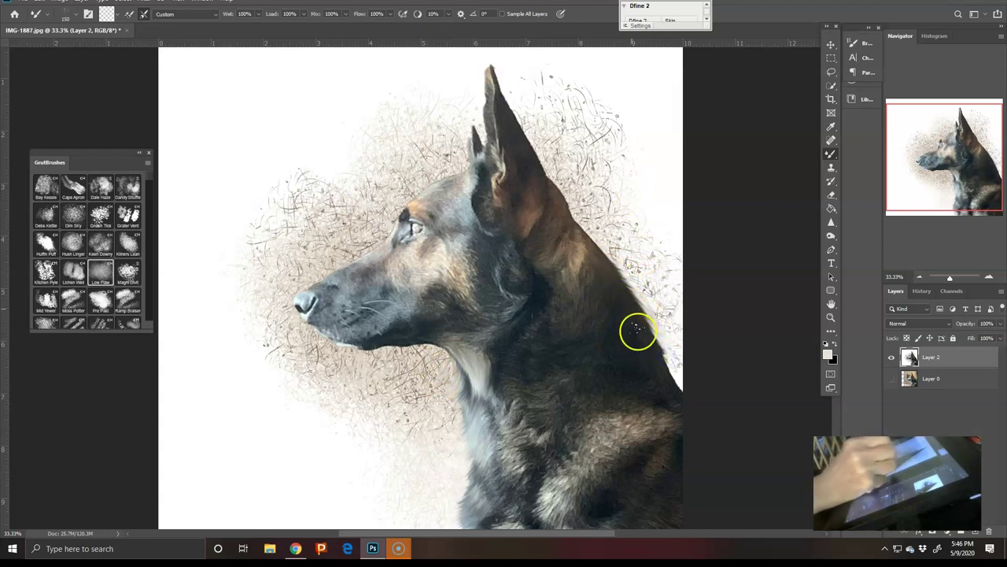
pyautogui.moveTo(580, 234); pyautogui.dragTo(597, 252)
pyautogui.moveTo(644, 366)
pyautogui.mouseDown()
pyautogui.moveTo(659, 402)
pyautogui.moveTo(598, 430)
pyautogui.moveTo(629, 430)
pyautogui.moveTo(606, 422)
pyautogui.moveTo(628, 442)
pyautogui.mouseUp()
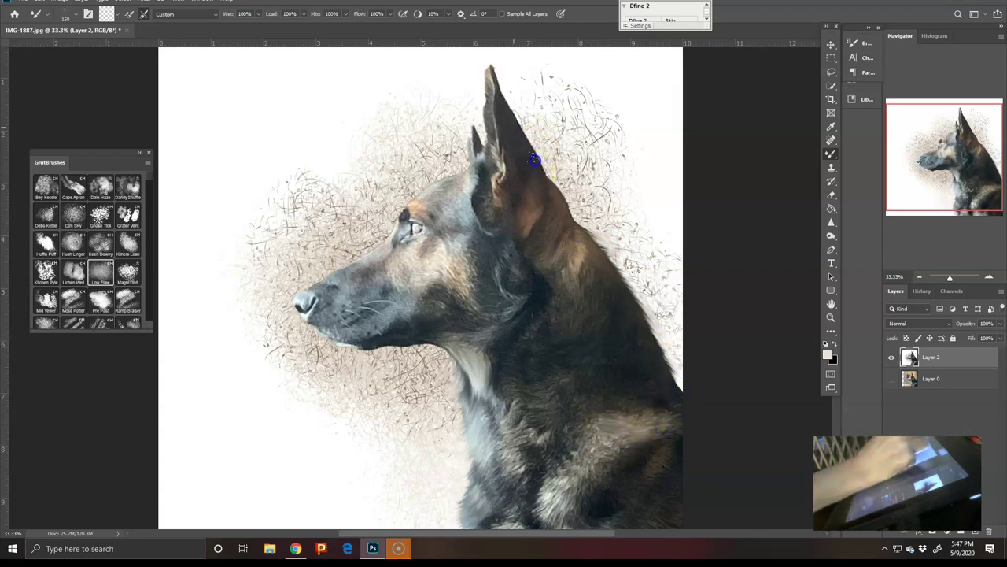
pyautogui.moveTo(538, 193); pyautogui.dragTo(534, 180)
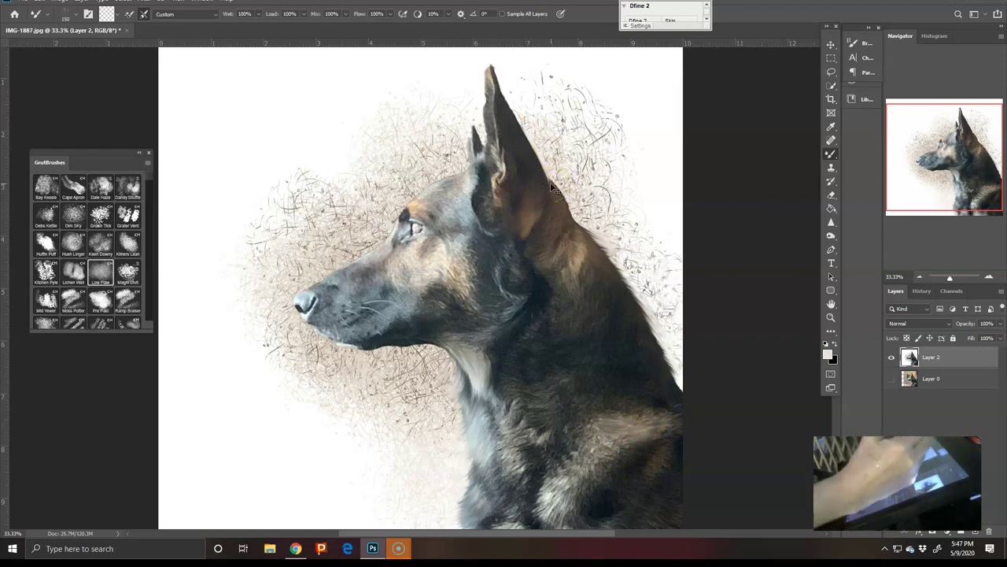
# - Blend the tan fur on the neck below the ear base with short Mixer Brush strokes on Layer 2
pyautogui.hotkey('ctrl', '+')
pyautogui.hotkey('ctrl', '+')
pyautogui.hotkey('ctrl', '+')
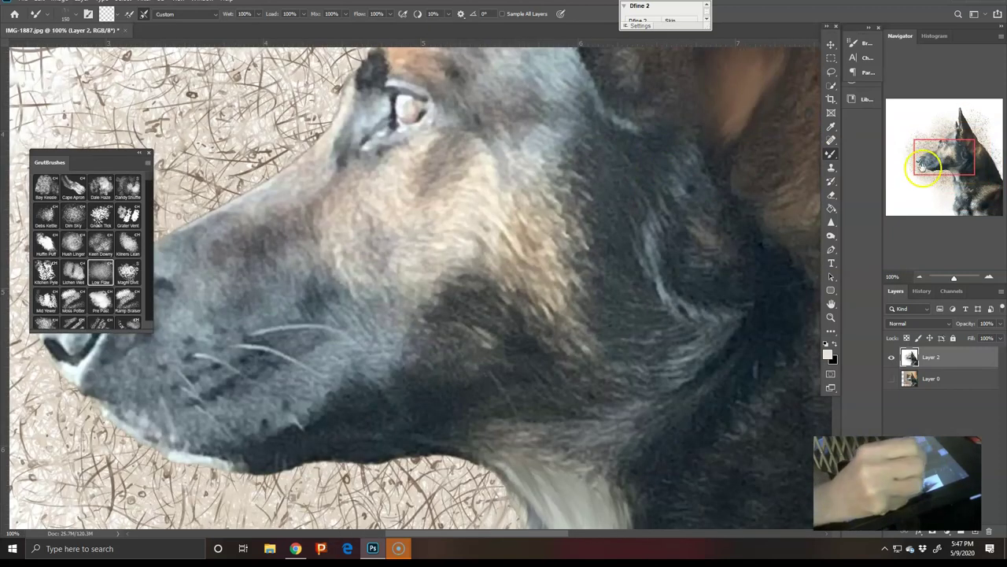
pyautogui.moveTo(927, 164); pyautogui.dragTo(943, 149)
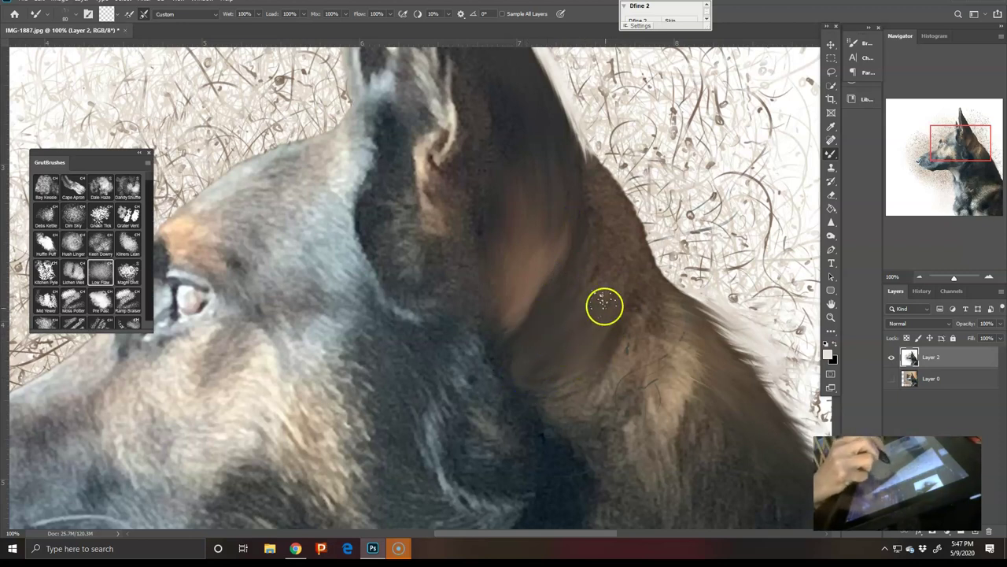
pyautogui.moveTo(628, 401); pyautogui.dragTo(666, 351)
pyautogui.moveTo(703, 391)
pyautogui.mouseDown()
pyautogui.moveTo(678, 383)
pyautogui.moveTo(689, 409)
pyautogui.moveTo(670, 385)
pyautogui.moveTo(679, 420)
pyautogui.mouseUp()
pyautogui.moveTo(662, 398)
pyautogui.mouseDown()
pyautogui.moveTo(674, 445)
pyautogui.moveTo(664, 461)
pyautogui.moveTo(669, 399)
pyautogui.mouseUp()
pyautogui.moveTo(637, 365)
pyautogui.mouseDown()
pyautogui.moveTo(627, 420)
pyautogui.moveTo(619, 404)
pyautogui.mouseUp()
pyautogui.moveTo(693, 359); pyautogui.dragTo(681, 328)
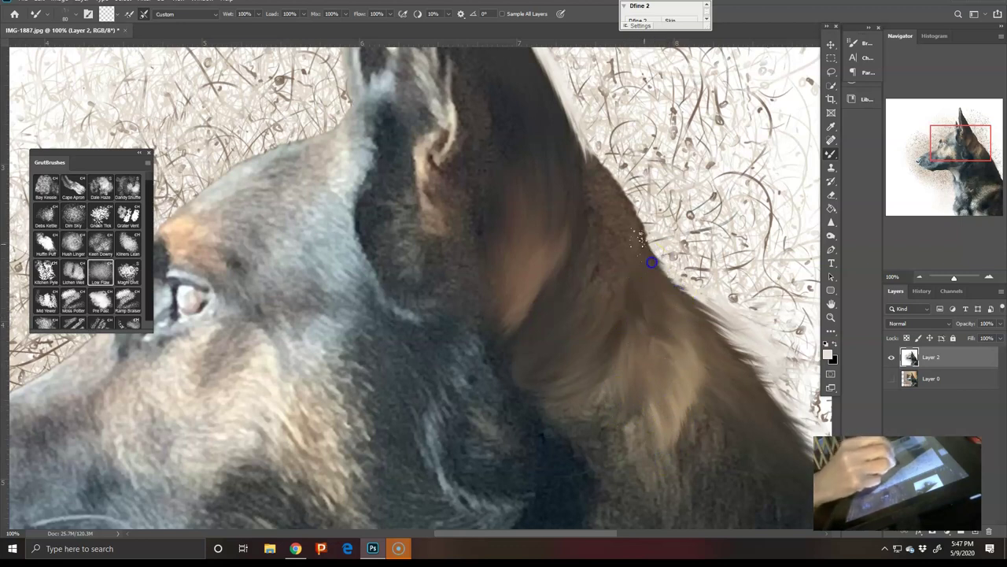
# - Smooth the brown fur directly behind the ear and the lower ends of the tan neck patch with the Mixer Brush
pyautogui.click(620, 282)
pyautogui.moveTo(604, 242)
pyautogui.mouseDown()
pyautogui.moveTo(579, 309)
pyautogui.moveTo(583, 288)
pyautogui.mouseUp()
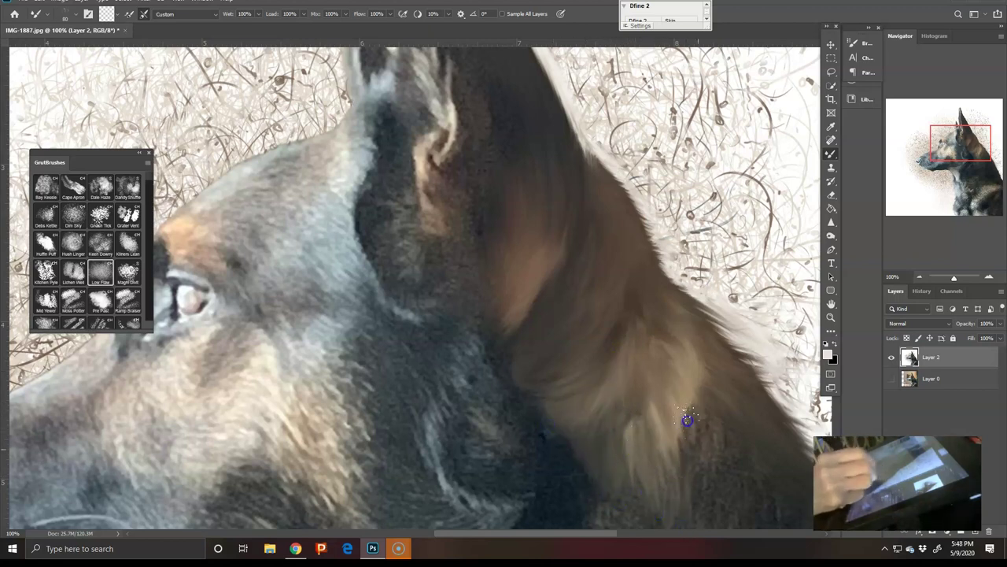
pyautogui.moveTo(704, 491); pyautogui.dragTo(675, 418)
pyautogui.moveTo(670, 468); pyautogui.dragTo(657, 363)
pyautogui.moveTo(615, 455); pyautogui.dragTo(621, 366)
pyautogui.moveTo(616, 438); pyautogui.dragTo(646, 317)
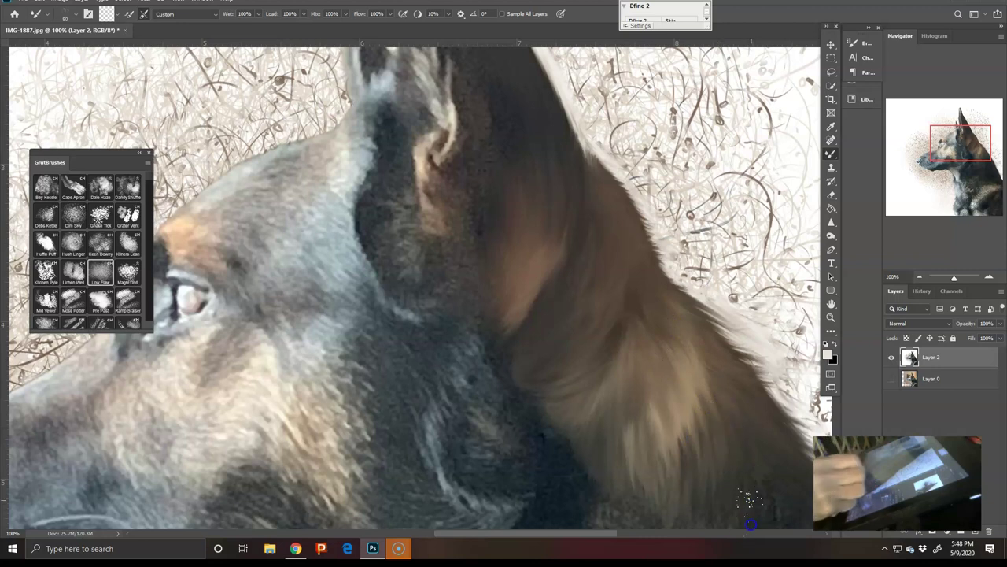
# - Blend the dark fur across the side and back of the neck with the Mixer Brush, following the hair direction
pyautogui.moveTo(945, 152)
pyautogui.mouseDown()
pyautogui.moveTo(942, 179)
pyautogui.moveTo(961, 153)
pyautogui.mouseUp()
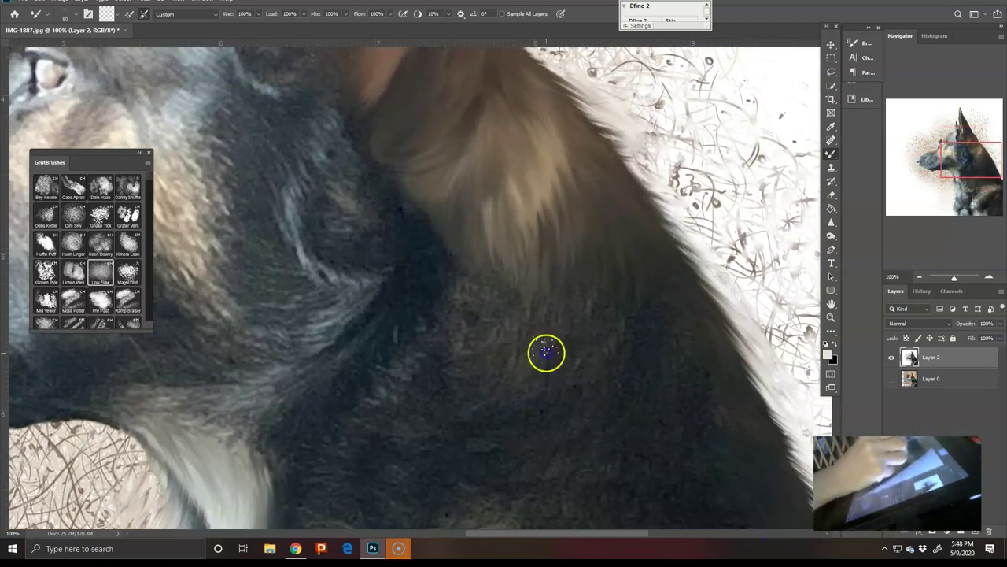
pyautogui.moveTo(470, 372); pyautogui.dragTo(478, 286)
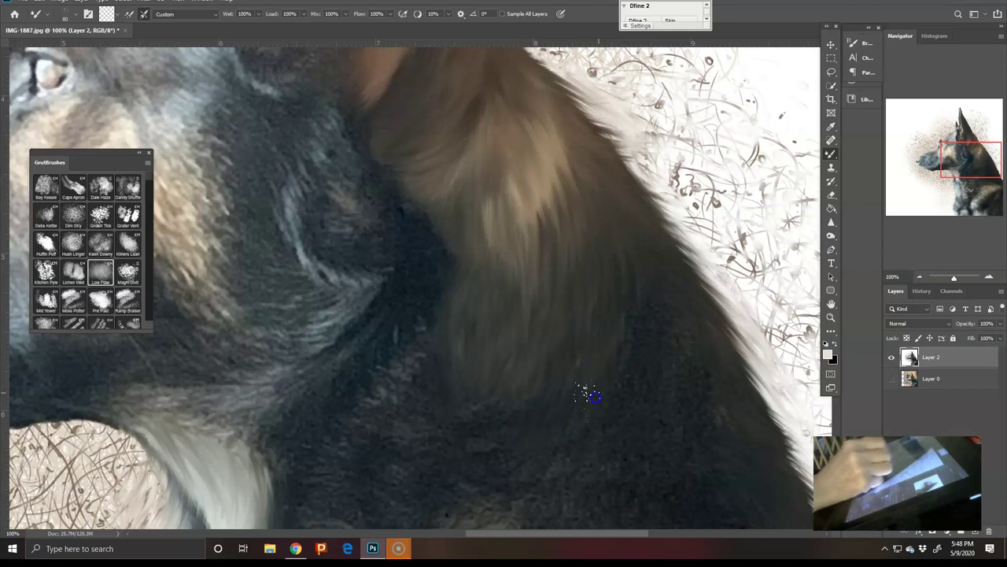
pyautogui.moveTo(525, 384)
pyautogui.mouseDown()
pyautogui.moveTo(596, 308)
pyautogui.moveTo(627, 417)
pyautogui.moveTo(636, 256)
pyautogui.moveTo(647, 372)
pyautogui.moveTo(667, 406)
pyautogui.moveTo(665, 261)
pyautogui.mouseUp()
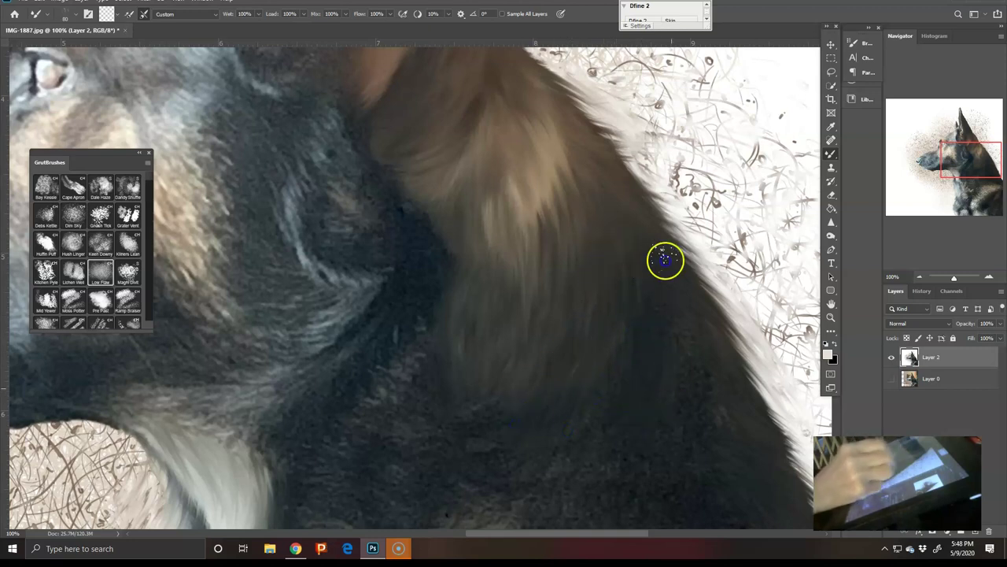
pyautogui.moveTo(708, 418); pyautogui.dragTo(696, 325)
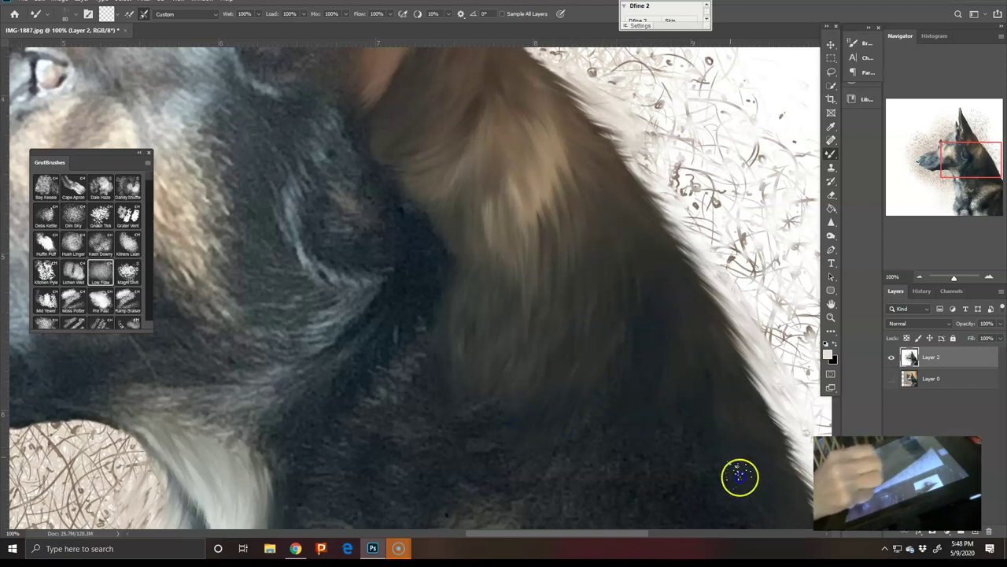
pyautogui.moveTo(729, 484); pyautogui.dragTo(683, 475)
pyautogui.moveTo(620, 317); pyautogui.dragTo(617, 308)
pyautogui.moveTo(682, 271)
pyautogui.mouseDown()
pyautogui.moveTo(618, 404)
pyautogui.moveTo(546, 473)
pyautogui.mouseUp()
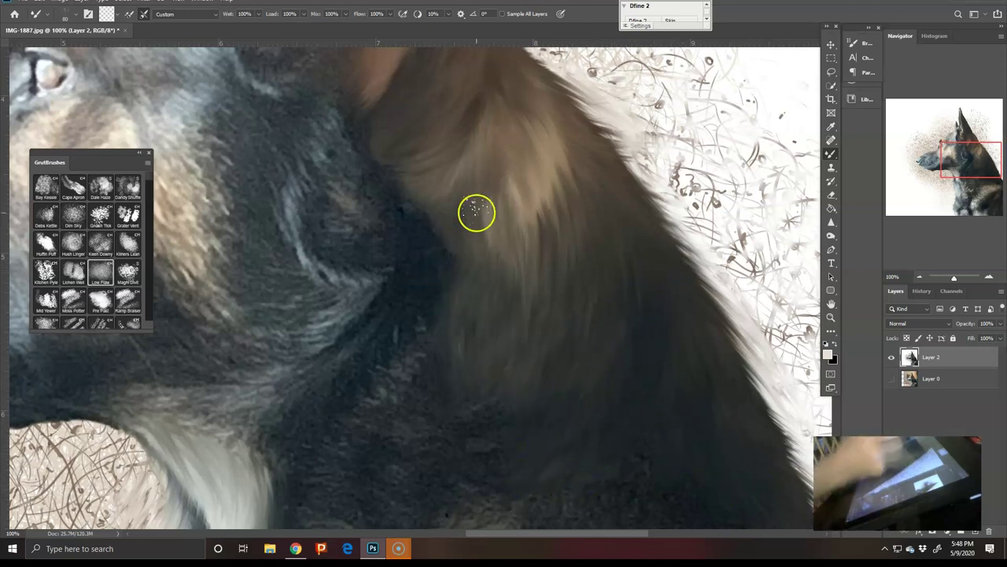
# - Blend the dark fur between the white throat patch and the neck with the Mixer Brush
pyautogui.moveTo(974, 157); pyautogui.dragTo(966, 167)
pyautogui.moveTo(467, 264); pyautogui.dragTo(491, 308)
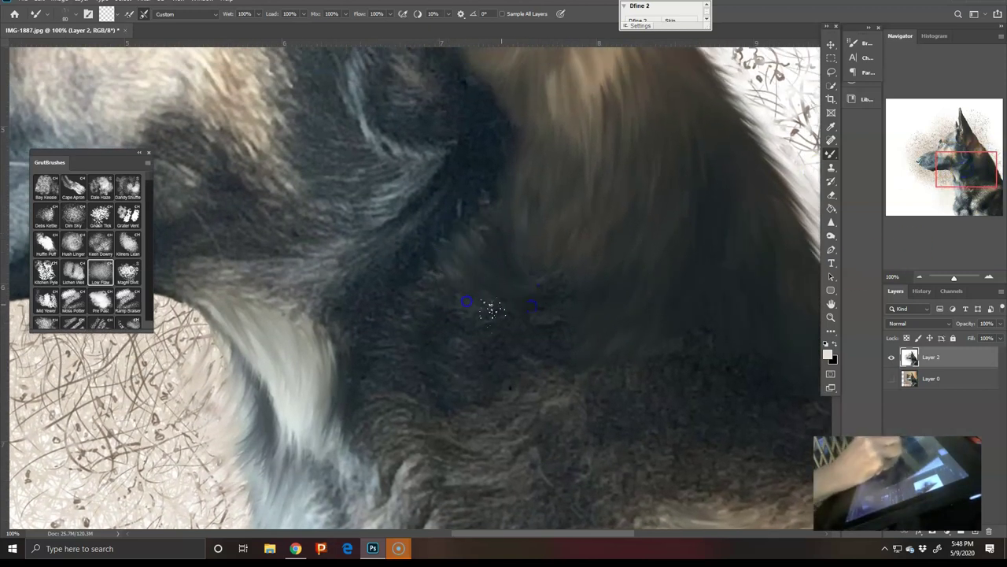
pyautogui.moveTo(531, 282); pyautogui.dragTo(567, 291)
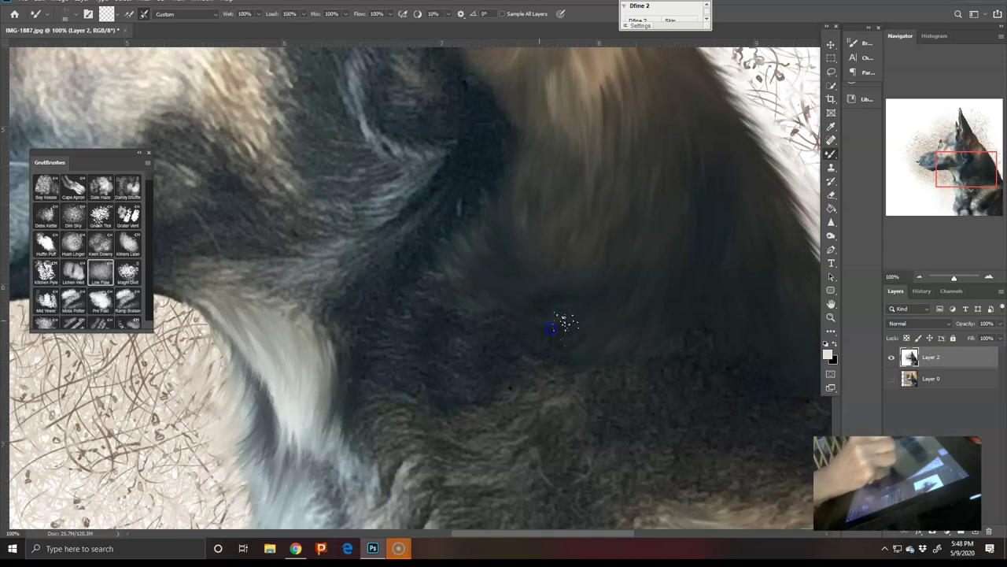
pyautogui.moveTo(596, 371); pyautogui.dragTo(523, 354)
pyautogui.moveTo(477, 418)
pyautogui.mouseDown()
pyautogui.moveTo(442, 393)
pyautogui.moveTo(368, 382)
pyautogui.mouseUp()
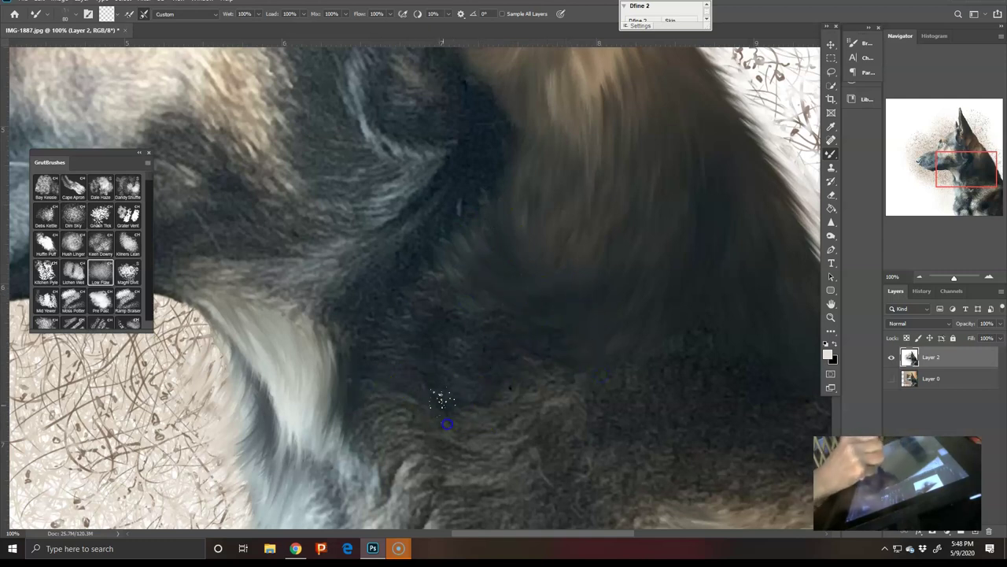
pyautogui.moveTo(440, 399); pyautogui.dragTo(378, 352)
pyautogui.moveTo(440, 385)
pyautogui.mouseDown()
pyautogui.moveTo(396, 339)
pyautogui.moveTo(459, 359)
pyautogui.mouseUp()
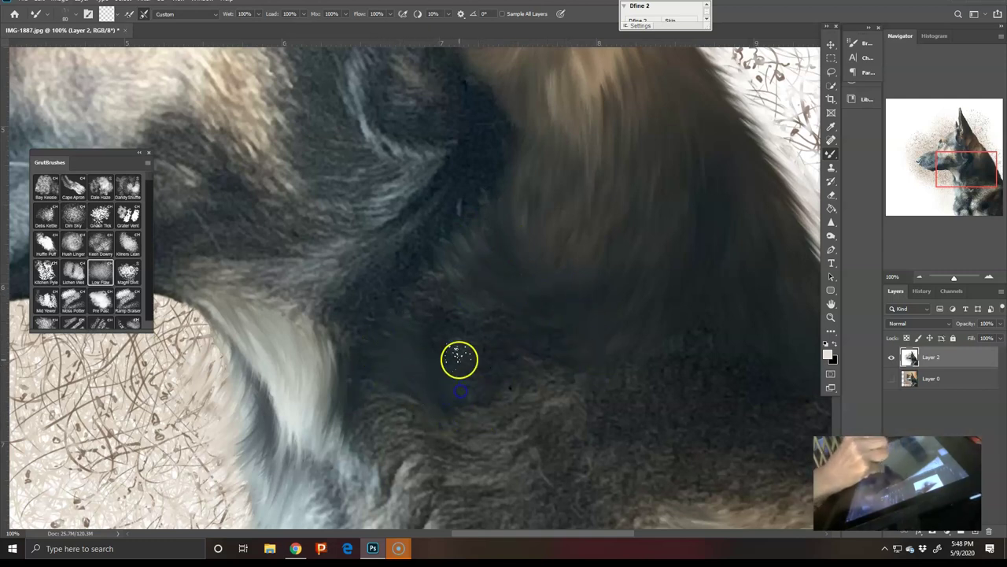
# - Blend the brownish upper chest fur beside the white throat patch with curved Mixer Brush strokes at 90 px
pyautogui.moveTo(942, 173); pyautogui.dragTo(974, 192)
pyautogui.moveTo(420, 340); pyautogui.dragTo(431, 403)
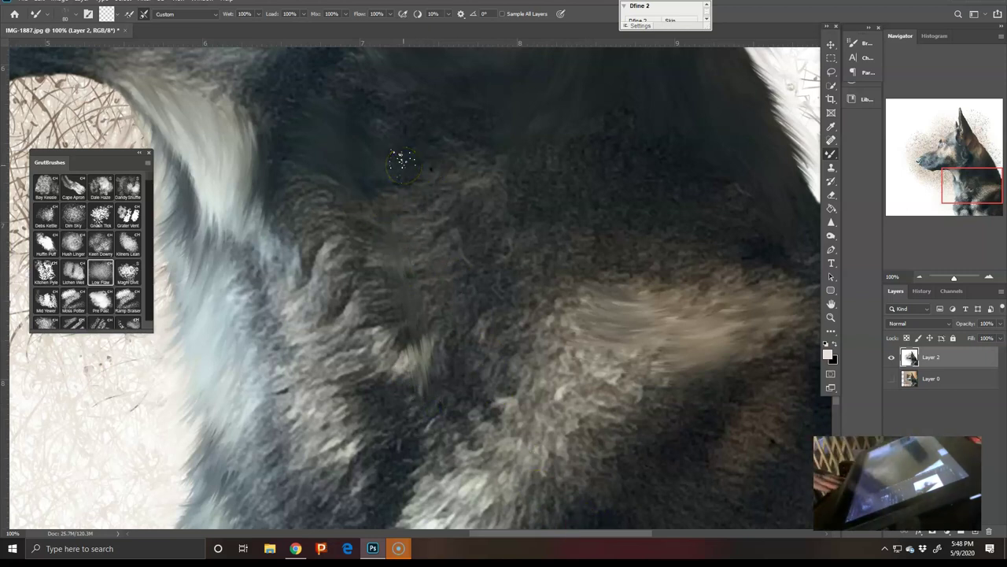
pyautogui.hotkey('ctrl', 'z')
pyautogui.moveTo(471, 261)
pyautogui.mouseDown()
pyautogui.moveTo(493, 186)
pyautogui.moveTo(477, 227)
pyautogui.moveTo(479, 212)
pyautogui.moveTo(394, 242)
pyautogui.moveTo(433, 212)
pyautogui.moveTo(413, 233)
pyautogui.moveTo(423, 206)
pyautogui.moveTo(415, 240)
pyautogui.moveTo(396, 233)
pyautogui.moveTo(390, 248)
pyautogui.moveTo(440, 229)
pyautogui.moveTo(354, 201)
pyautogui.moveTo(446, 206)
pyautogui.moveTo(446, 197)
pyautogui.moveTo(443, 207)
pyautogui.moveTo(407, 203)
pyautogui.moveTo(401, 250)
pyautogui.moveTo(411, 257)
pyautogui.moveTo(354, 245)
pyautogui.moveTo(346, 267)
pyautogui.moveTo(362, 254)
pyautogui.moveTo(352, 243)
pyautogui.moveTo(322, 331)
pyautogui.moveTo(298, 336)
pyautogui.moveTo(335, 297)
pyautogui.moveTo(283, 317)
pyautogui.mouseUp()
pyautogui.moveTo(360, 252); pyautogui.dragTo(299, 308)
pyautogui.moveTo(409, 295); pyautogui.dragTo(349, 313)
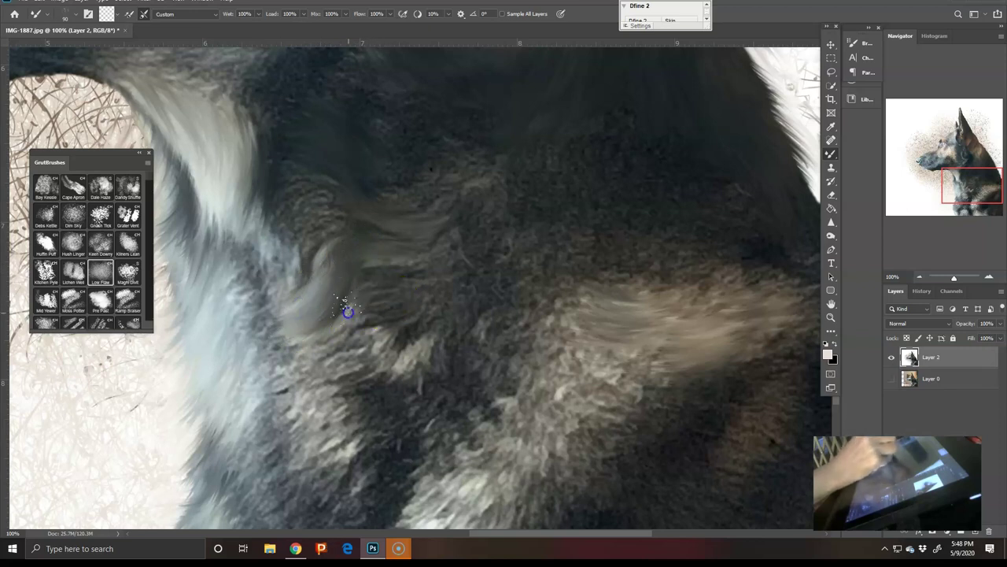
pyautogui.moveTo(417, 272); pyautogui.dragTo(401, 273)
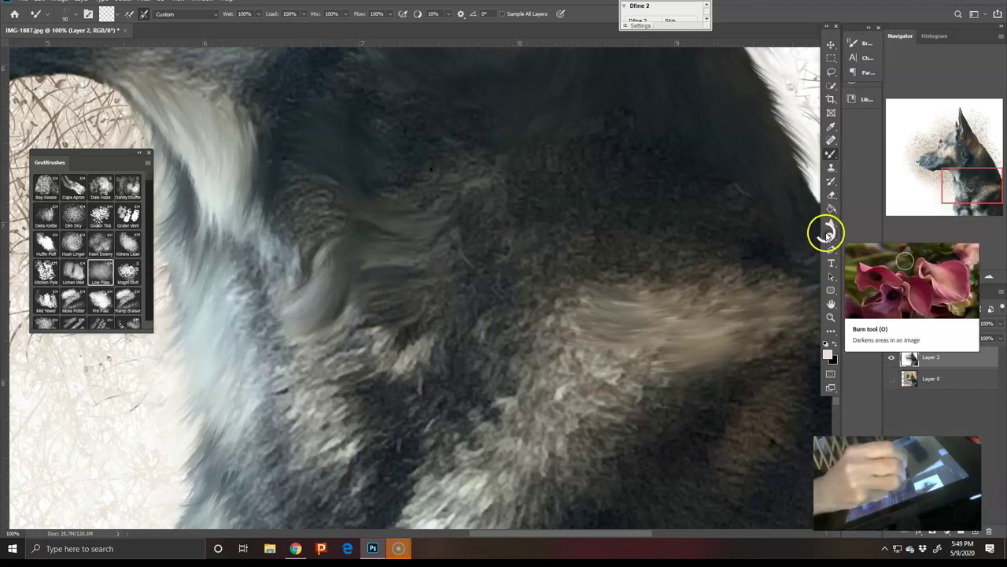
# - Try the Smudge tool on the middle of the chest fur and undo its strokes
pyautogui.click(831, 234)
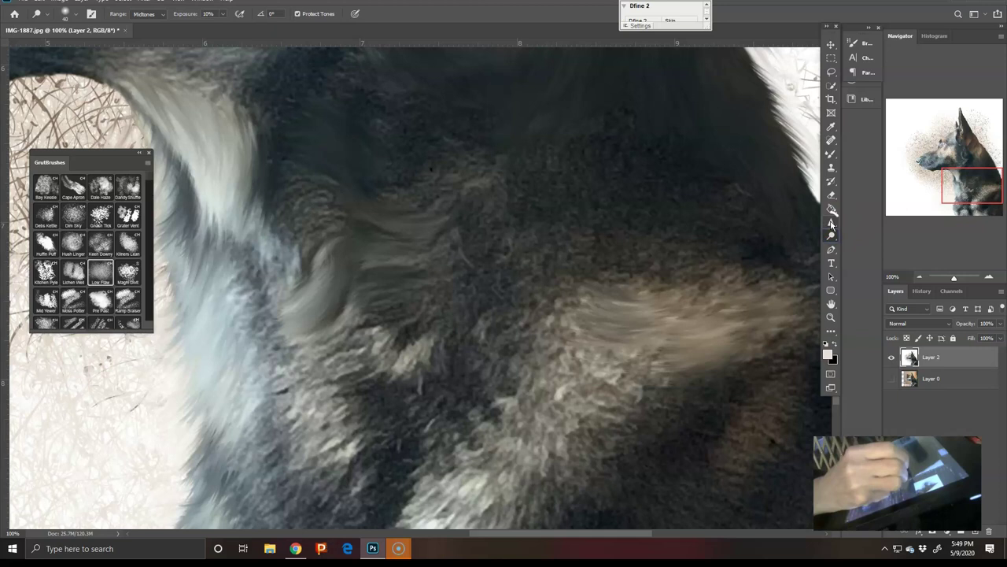
pyautogui.click(831, 221)
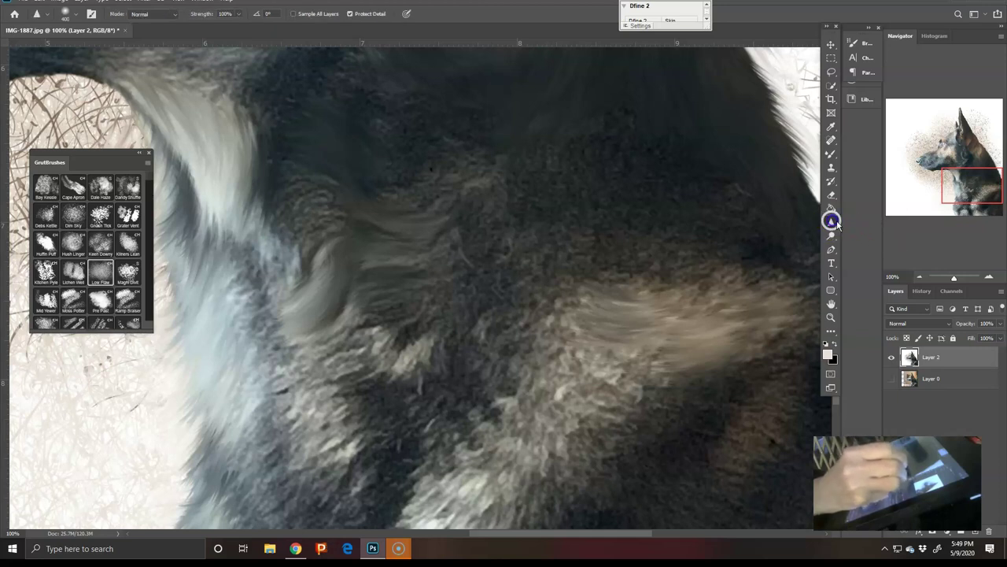
pyautogui.click(831, 221)
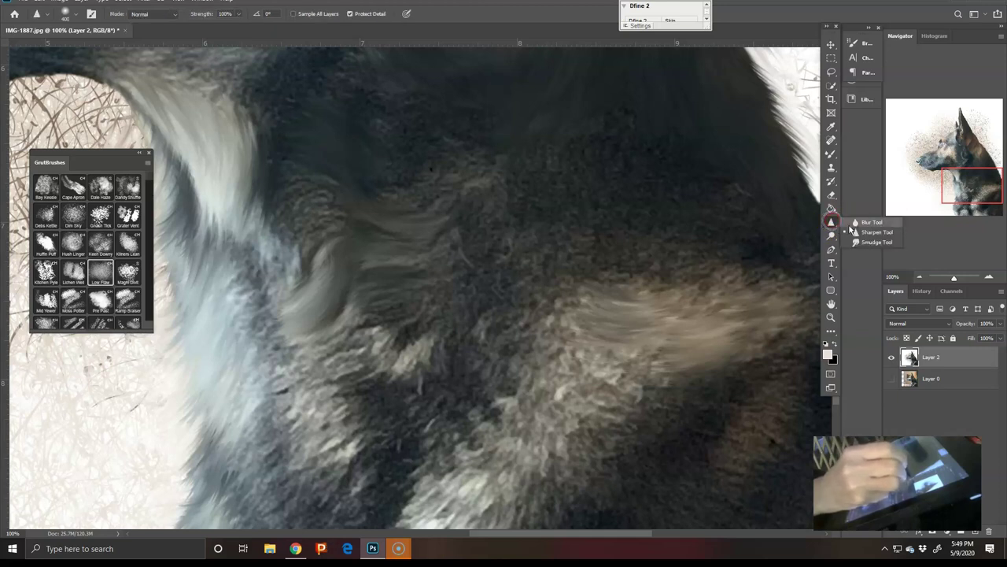
pyautogui.click(862, 245)
pyautogui.moveTo(469, 301)
pyautogui.mouseDown()
pyautogui.moveTo(521, 344)
pyautogui.moveTo(513, 321)
pyautogui.moveTo(489, 377)
pyautogui.moveTo(596, 312)
pyautogui.moveTo(596, 444)
pyautogui.moveTo(534, 295)
pyautogui.moveTo(475, 330)
pyautogui.moveTo(462, 395)
pyautogui.moveTo(544, 430)
pyautogui.moveTo(550, 401)
pyautogui.moveTo(557, 436)
pyautogui.moveTo(580, 391)
pyautogui.moveTo(636, 418)
pyautogui.mouseUp()
pyautogui.hotkey('ctrl', 'z')
pyautogui.hotkey('ctrl', 'z')
pyautogui.hotkey('ctrl', 'z')
pyautogui.hotkey('ctrl', 'z')
pyautogui.hotkey('ctrl', 'z')
pyautogui.hotkey('ctrl', 'z')
pyautogui.hotkey('ctrl', 'z')
pyautogui.hotkey('ctrl', 'z')
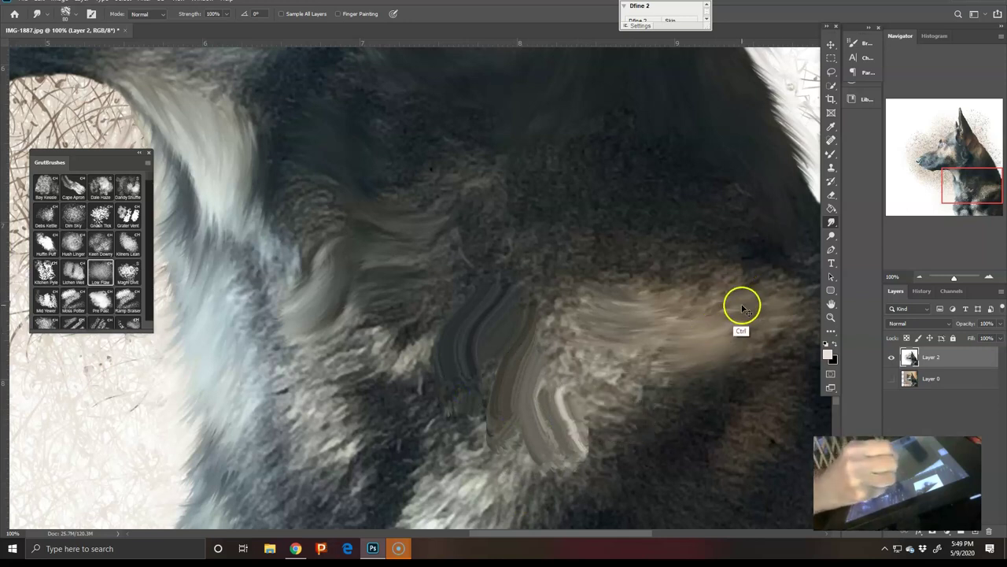
# - Blend the light tuft and the dark fur in the middle of the chest with the Mixer Brush
pyautogui.click(832, 155)
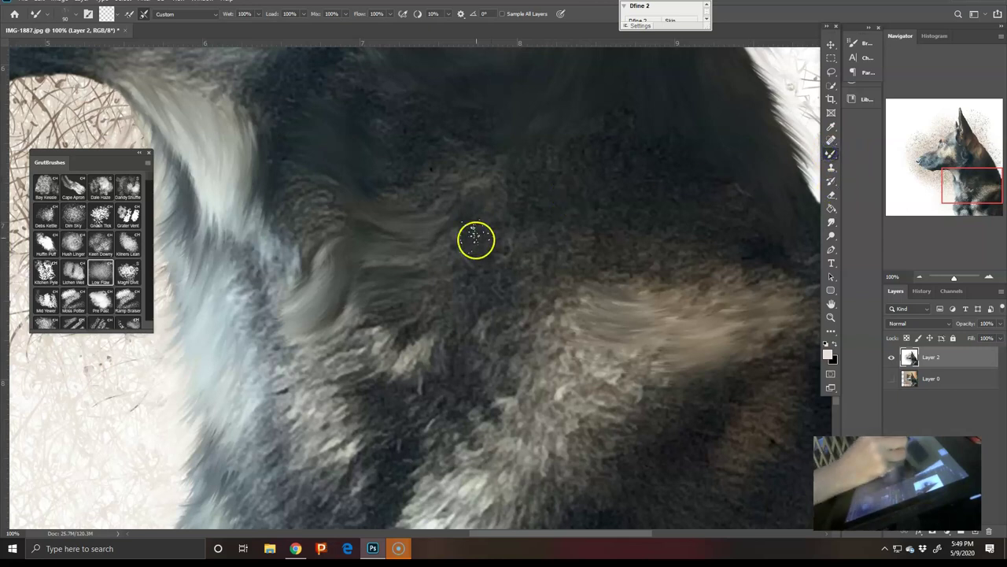
pyautogui.moveTo(422, 295)
pyautogui.mouseDown()
pyautogui.moveTo(399, 377)
pyautogui.moveTo(375, 355)
pyautogui.moveTo(421, 373)
pyautogui.moveTo(397, 389)
pyautogui.moveTo(430, 351)
pyautogui.moveTo(396, 440)
pyautogui.moveTo(454, 375)
pyautogui.moveTo(398, 474)
pyautogui.moveTo(475, 384)
pyautogui.moveTo(411, 491)
pyautogui.moveTo(489, 384)
pyautogui.moveTo(406, 484)
pyautogui.mouseUp()
pyautogui.moveTo(509, 343)
pyautogui.mouseDown()
pyautogui.moveTo(483, 411)
pyautogui.moveTo(529, 348)
pyautogui.moveTo(506, 361)
pyautogui.moveTo(547, 385)
pyautogui.mouseUp()
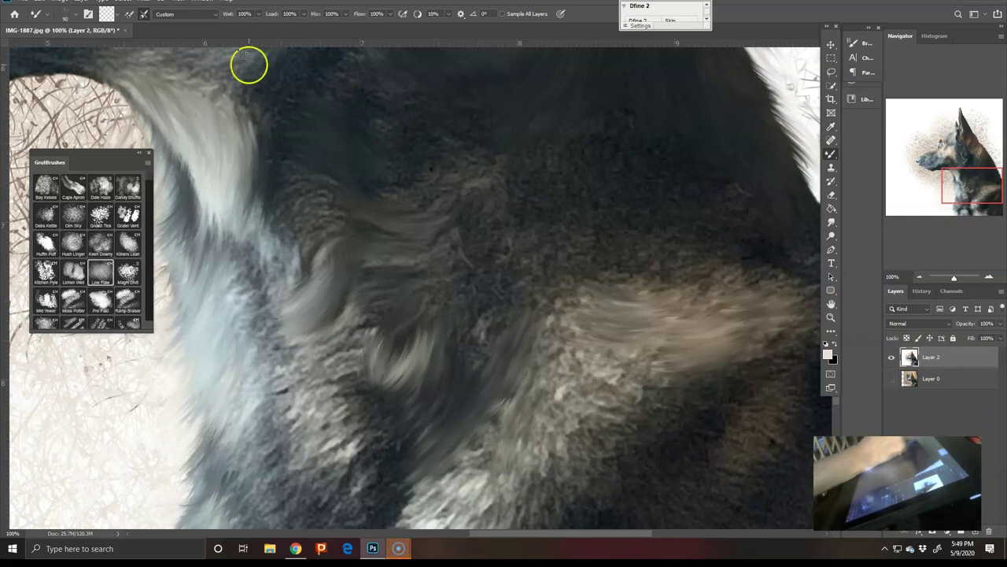
# - Add a new layer above Layer 2 and load the MP Fruit Brush 2.0 preset for the Mixer Brush
pyautogui.moveTo(962, 180); pyautogui.dragTo(926, 163)
pyautogui.click(892, 379)
pyautogui.click(976, 532)
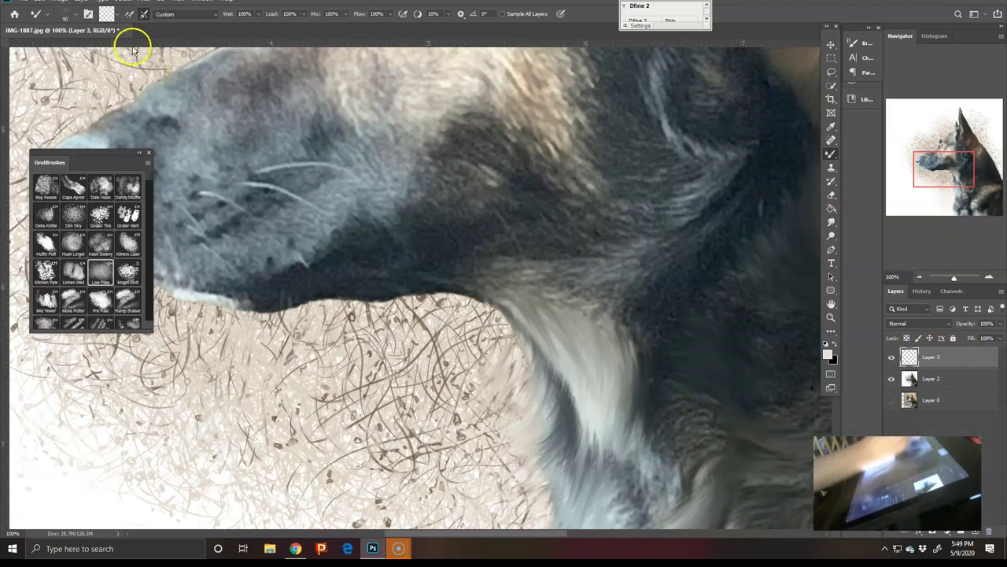
pyautogui.click(69, 14)
pyautogui.click(107, 155)
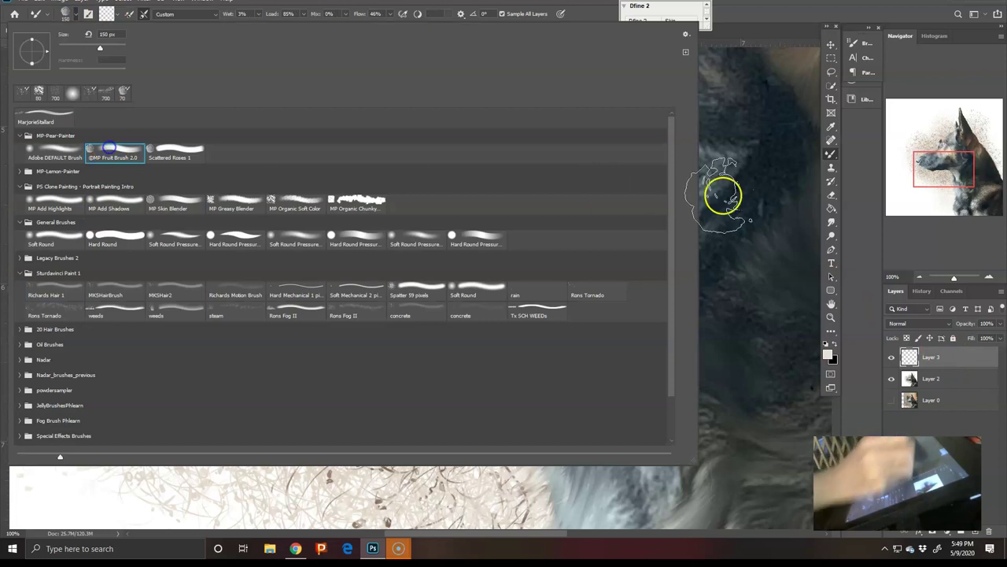
# - Paint blended strokes over the dog's cheek fur on Layer 3 and hide Layer 2 to isolate them
pyautogui.moveTo(928, 168)
pyautogui.mouseDown()
pyautogui.moveTo(899, 153)
pyautogui.moveTo(926, 155)
pyautogui.mouseUp()
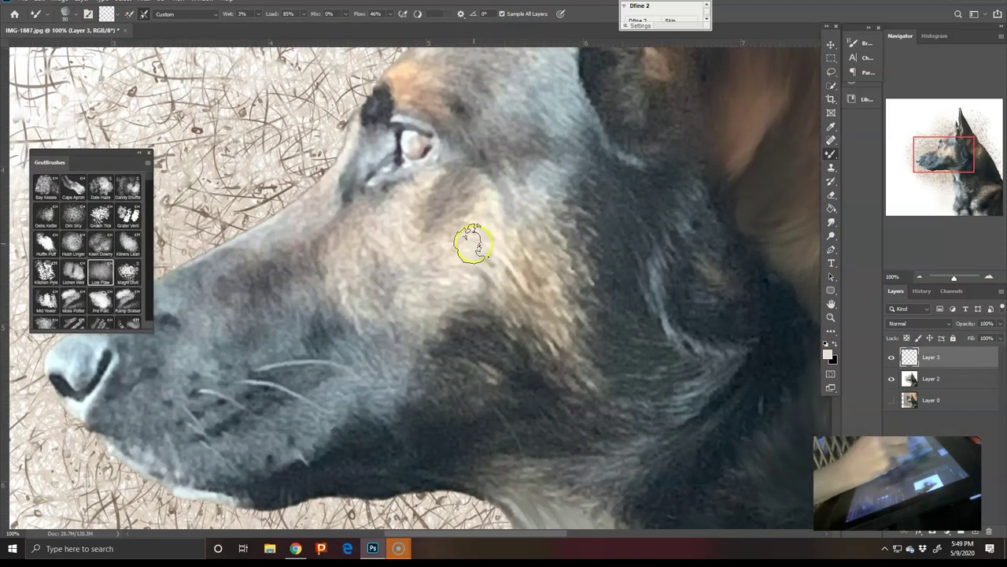
pyautogui.moveTo(526, 288)
pyautogui.mouseDown()
pyautogui.moveTo(538, 346)
pyautogui.moveTo(549, 295)
pyautogui.moveTo(566, 353)
pyautogui.mouseUp()
pyautogui.moveTo(540, 319)
pyautogui.mouseDown()
pyautogui.moveTo(556, 265)
pyautogui.moveTo(595, 329)
pyautogui.moveTo(592, 354)
pyautogui.moveTo(676, 341)
pyautogui.moveTo(542, 208)
pyautogui.moveTo(538, 234)
pyautogui.moveTo(609, 294)
pyautogui.moveTo(551, 178)
pyautogui.mouseUp()
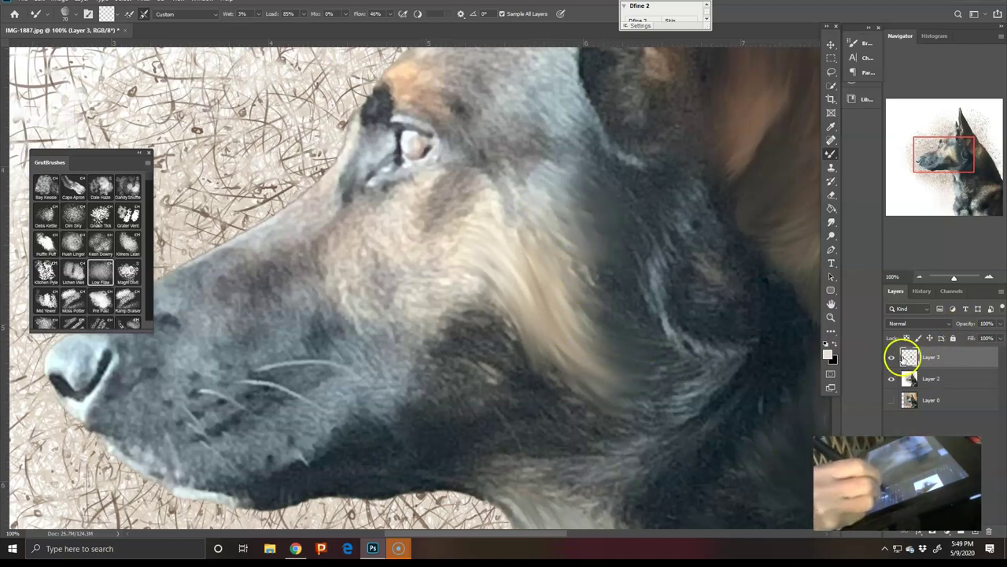
pyautogui.click(892, 380)
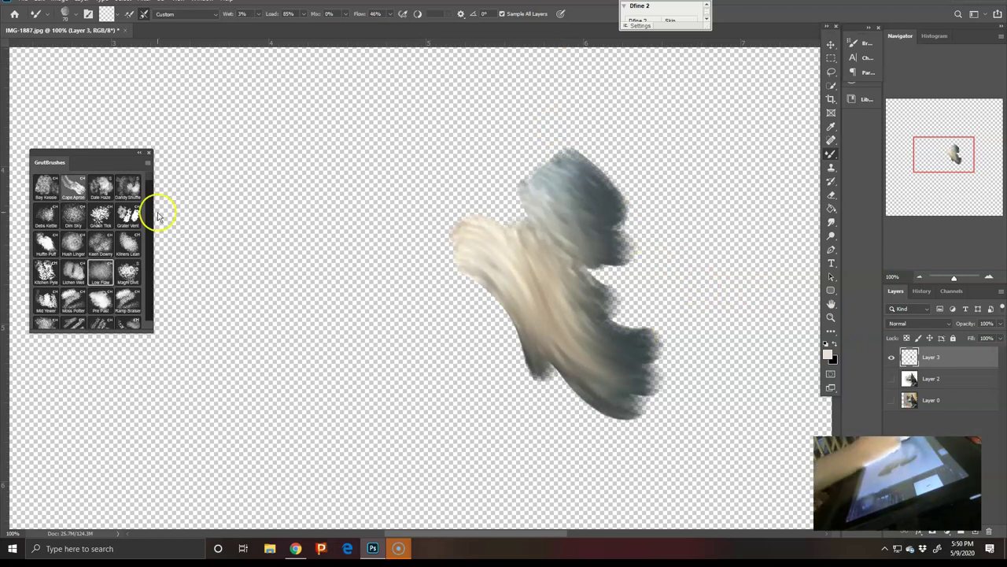
# - Try Cape Apron and Doe Sips from the GrutBrushes collection and select the Hay Camel mixer brush
pyautogui.click(73, 187)
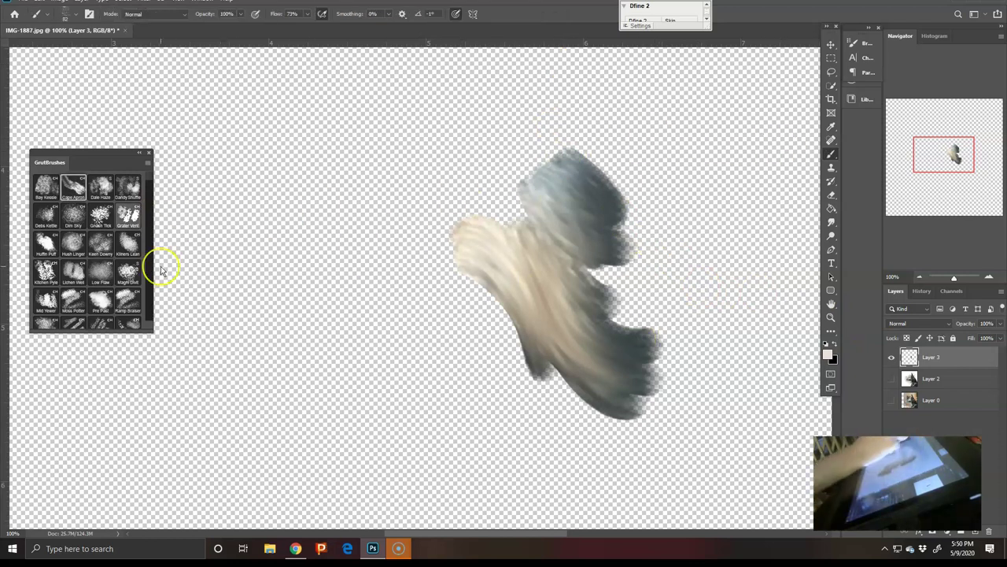
pyautogui.scroll(-5, 160, 270)
pyautogui.scroll(-10, 160, 270)
pyautogui.scroll(-6, 160, 270)
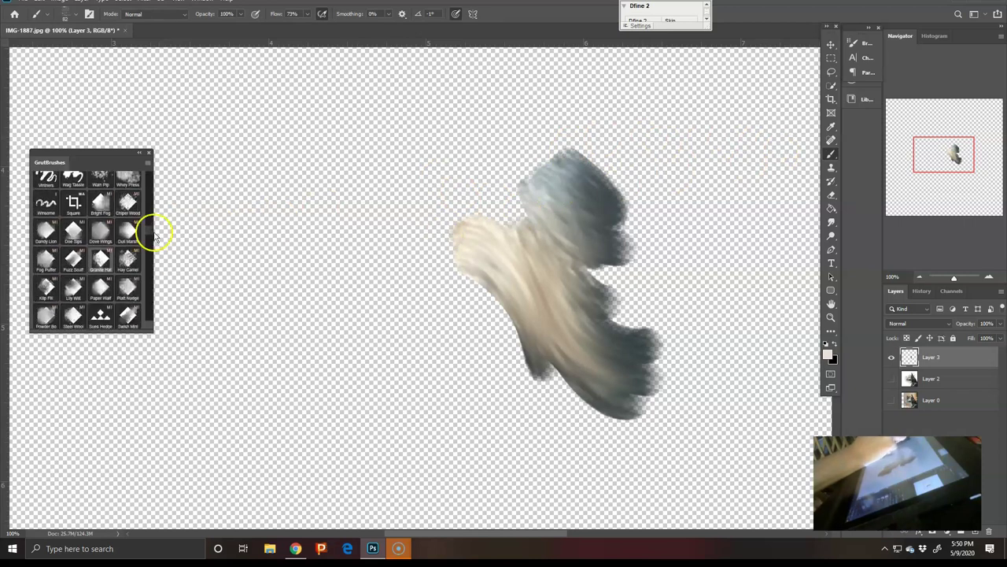
pyautogui.click(73, 230)
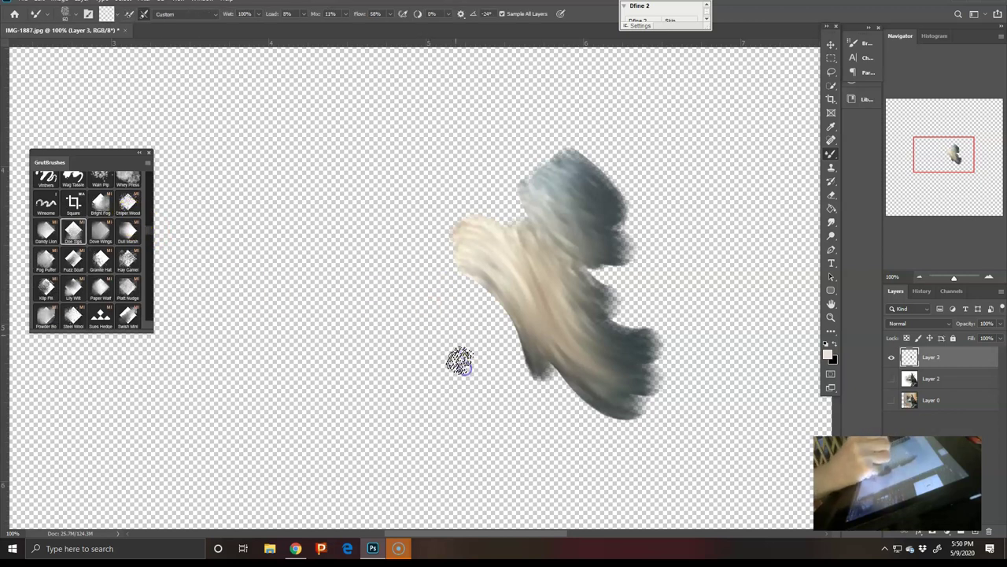
pyautogui.click(128, 260)
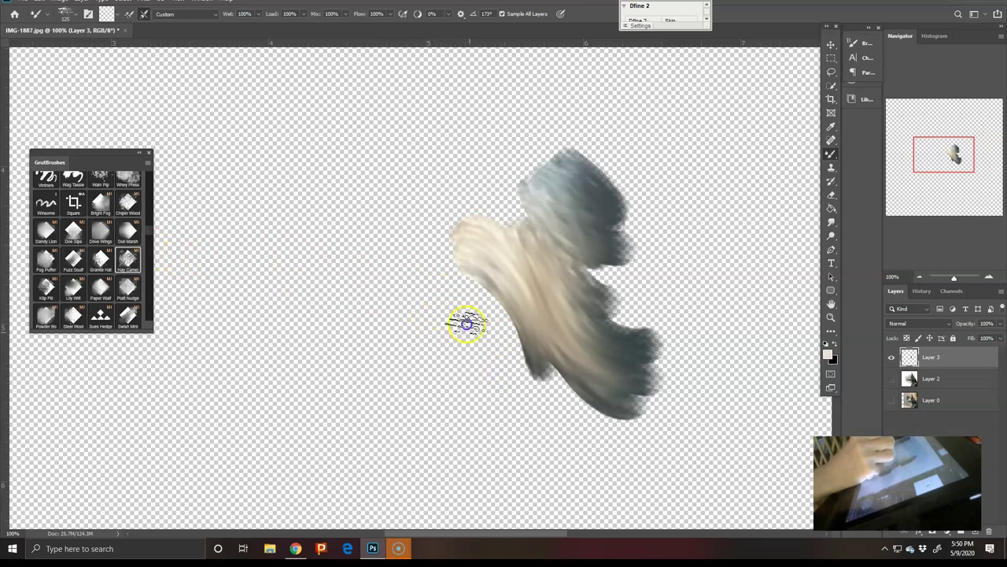
# - Show Layer 2, blend the lower cheek and jaw fur onto Layer 3 with the Hay Camel brush, and hide Layer 2 again
pyautogui.click(892, 379)
pyautogui.moveTo(484, 333); pyautogui.dragTo(466, 313)
pyautogui.moveTo(493, 391)
pyautogui.mouseDown()
pyautogui.moveTo(449, 283)
pyautogui.moveTo(521, 353)
pyautogui.moveTo(560, 362)
pyautogui.moveTo(562, 373)
pyautogui.moveTo(465, 371)
pyautogui.moveTo(440, 352)
pyautogui.moveTo(446, 334)
pyautogui.moveTo(458, 404)
pyautogui.moveTo(484, 255)
pyautogui.moveTo(446, 267)
pyautogui.moveTo(457, 334)
pyautogui.moveTo(436, 414)
pyautogui.moveTo(442, 376)
pyautogui.moveTo(418, 302)
pyautogui.moveTo(404, 438)
pyautogui.moveTo(488, 438)
pyautogui.moveTo(498, 379)
pyautogui.moveTo(610, 433)
pyautogui.mouseUp()
pyautogui.click(892, 380)
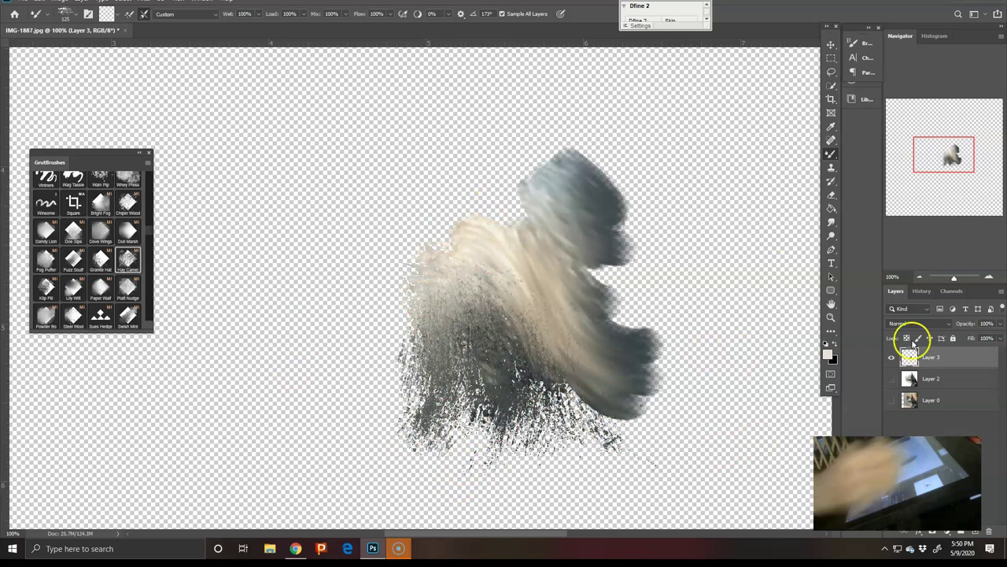
# - Delete Layer 3 together with a newly added blank layer above it, and show Layer 2 again
pyautogui.click(975, 530)
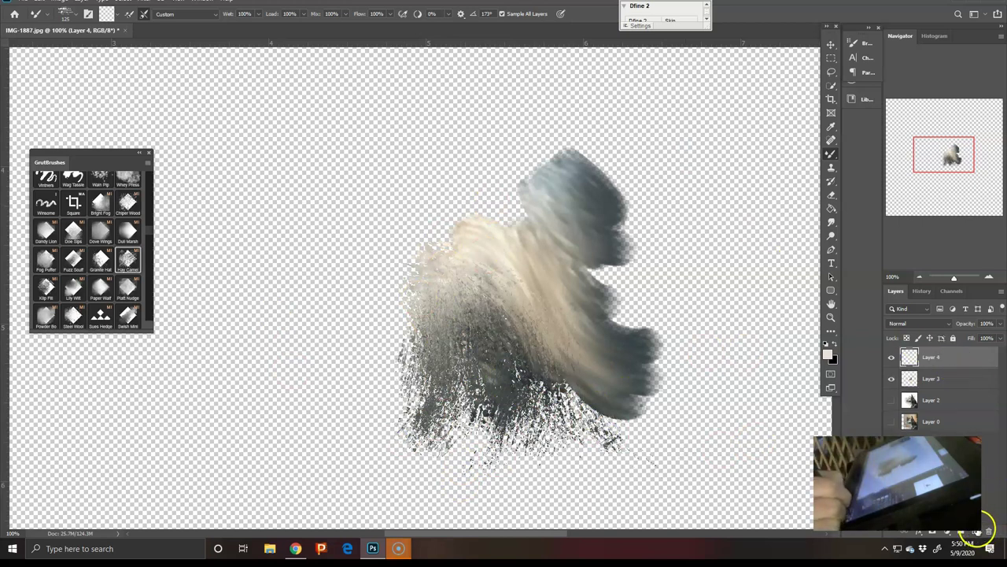
pyautogui.keyDown('shift'); pyautogui.click(956, 379); pyautogui.keyUp('shift')
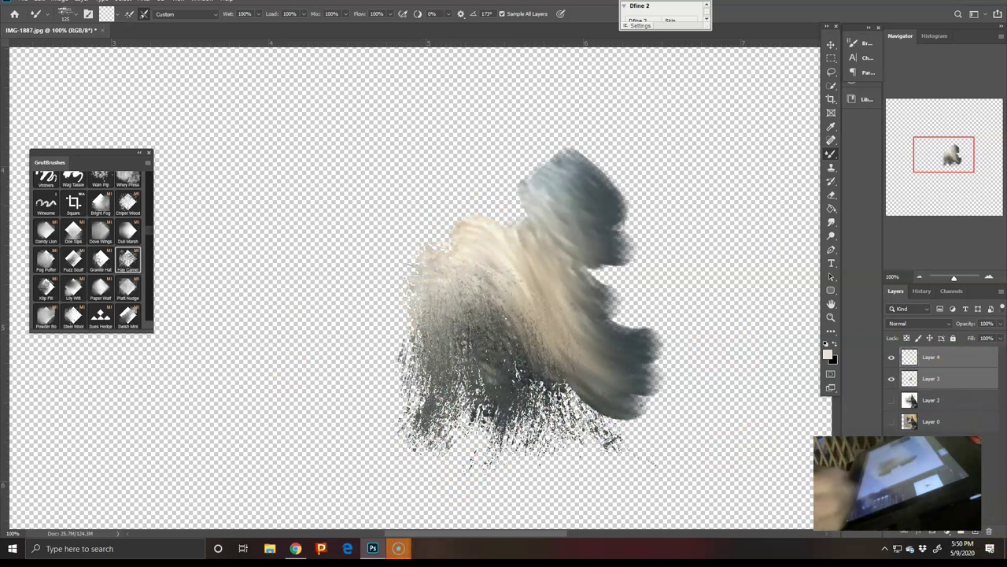
pyautogui.click(990, 532)
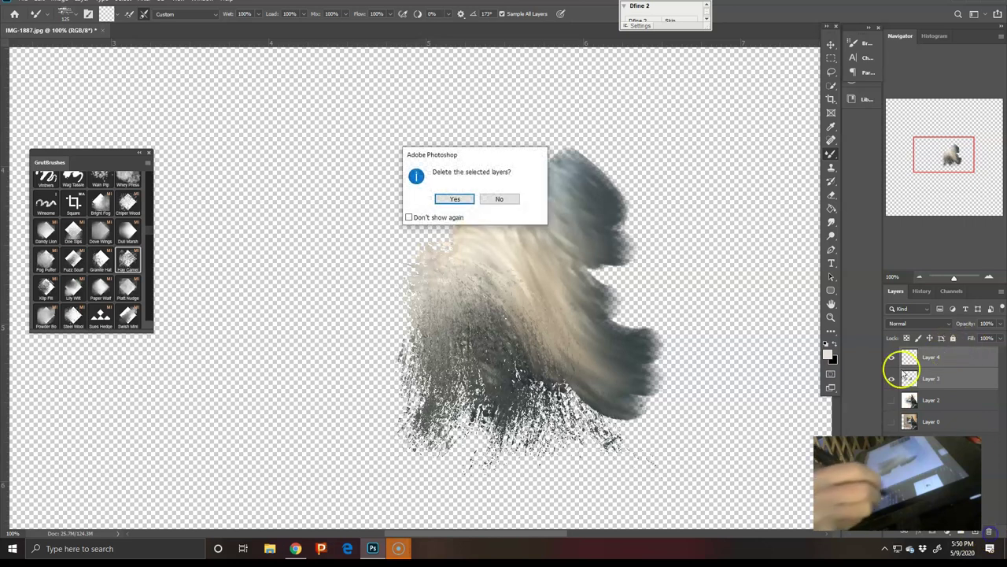
pyautogui.click(471, 198)
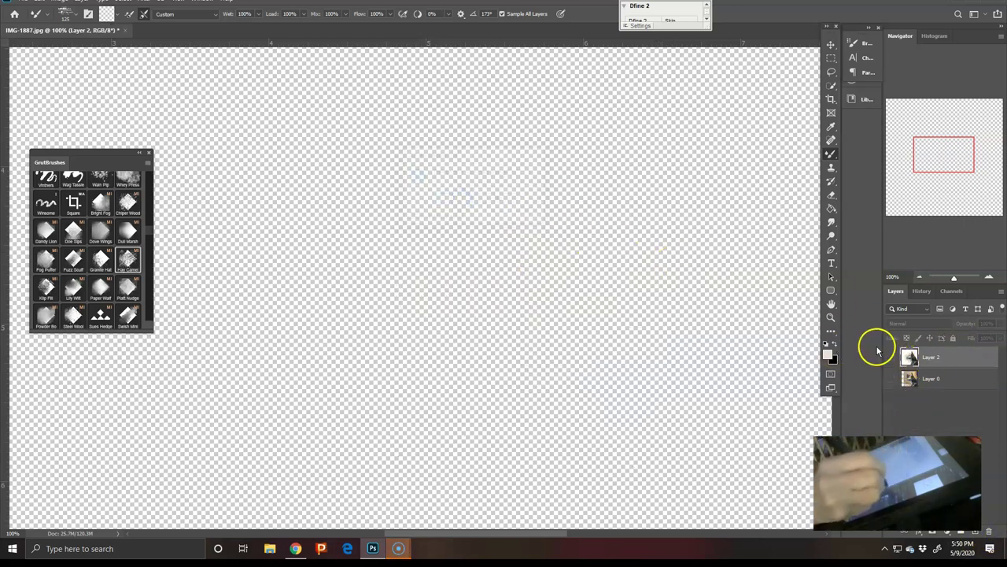
pyautogui.click(891, 356)
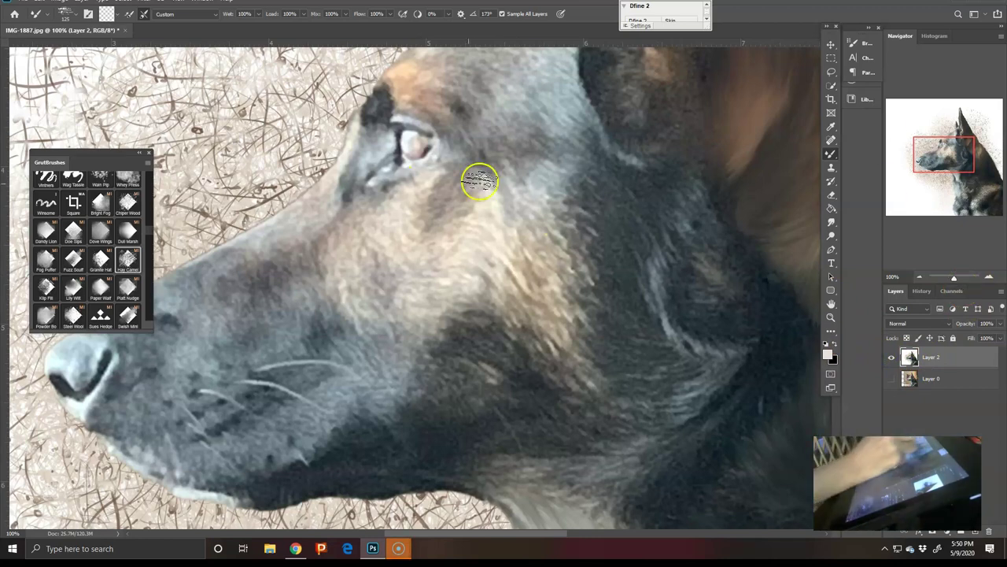
# - Load the Richards Hair 1 preset from Sturdavinci Paint 1 for the Mixer Brush on Layer 2
pyautogui.click(942, 173)
pyautogui.moveTo(941, 173); pyautogui.dragTo(950, 157)
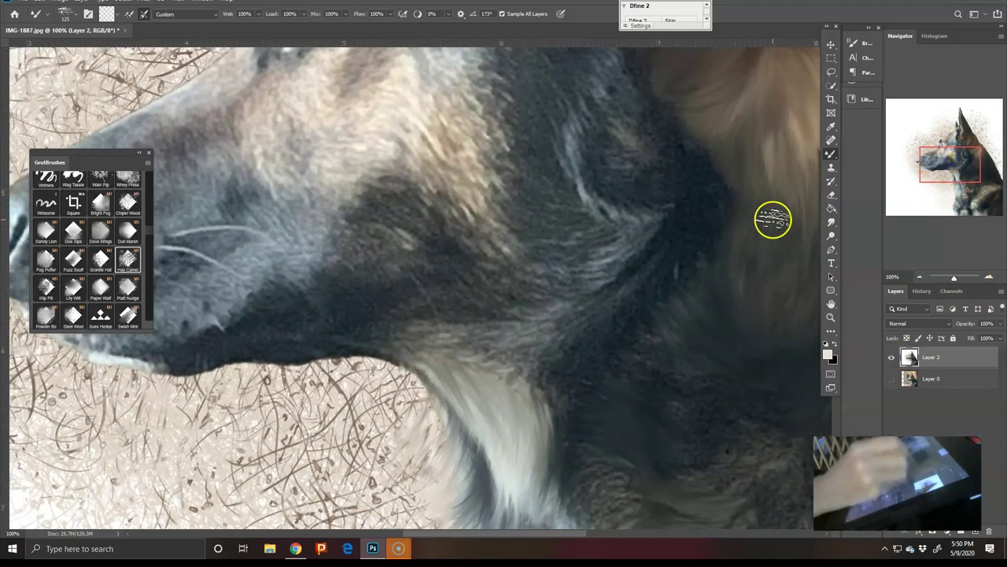
pyautogui.hotkey('ctrl', '-')
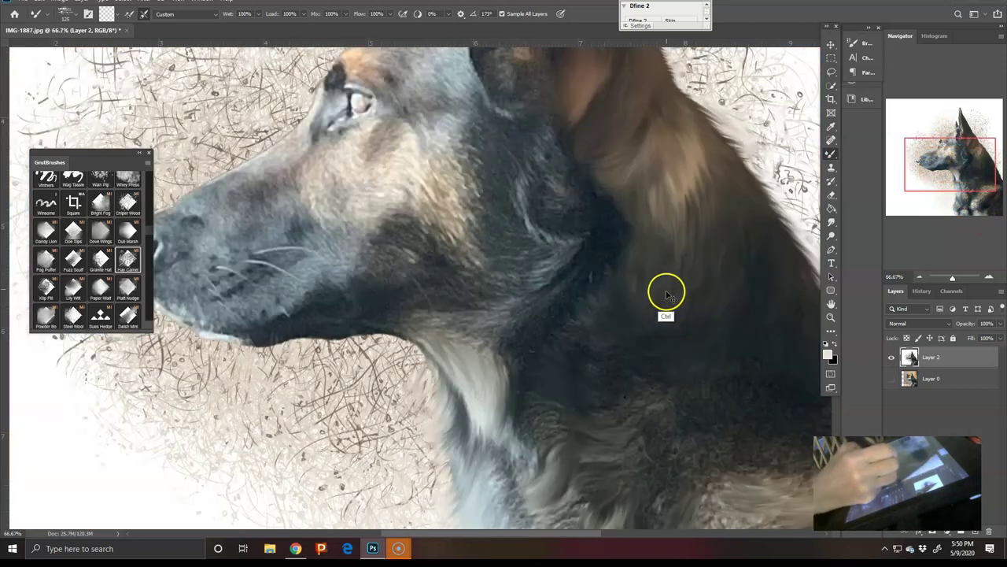
pyautogui.click(69, 14)
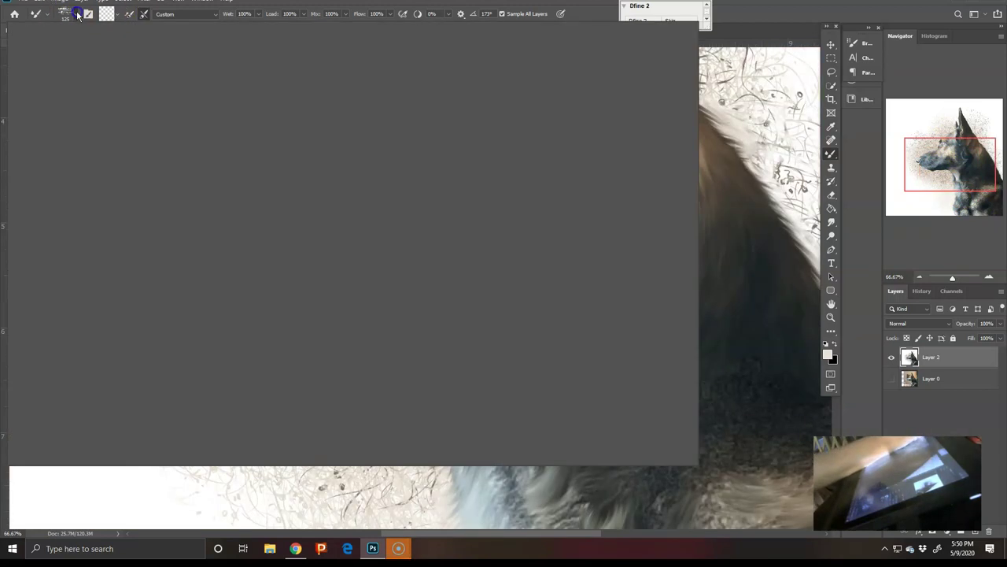
pyautogui.click(70, 98)
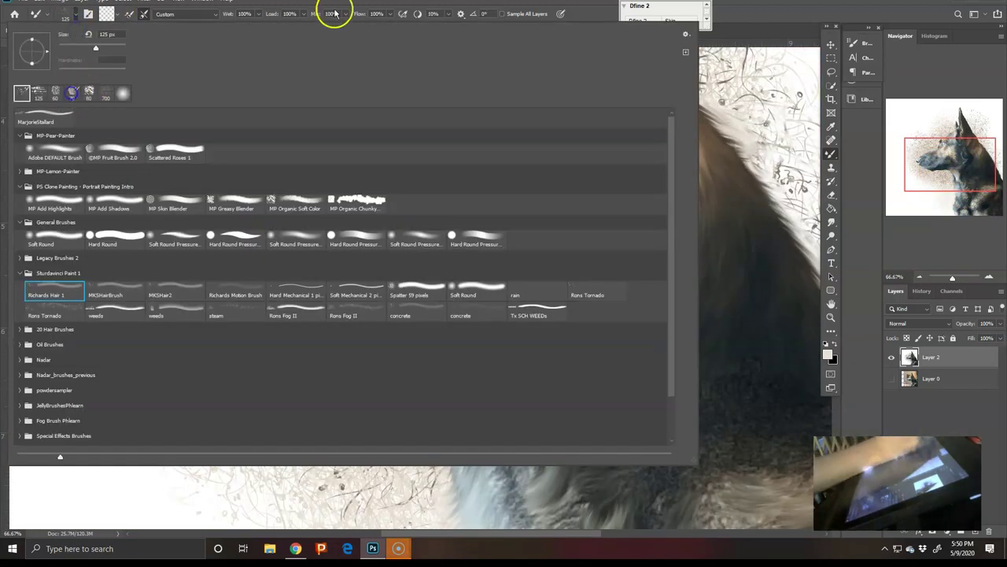
pyautogui.click(333, 12)
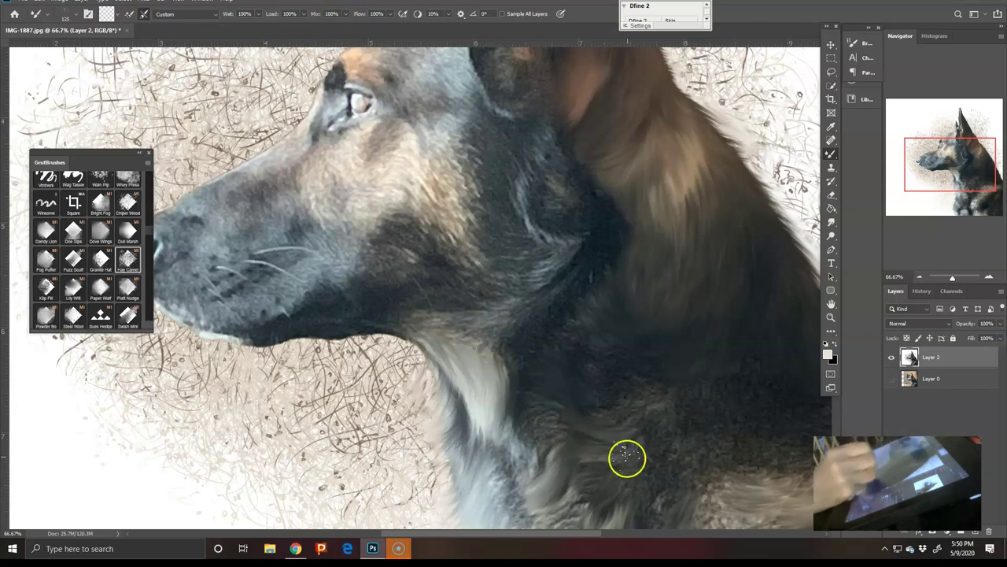
# - Smooth the scribbled background texture beneath the dog's jaw and beside its throat with the Mixer Brush
pyautogui.moveTo(940, 162)
pyautogui.mouseDown()
pyautogui.moveTo(945, 194)
pyautogui.moveTo(954, 169)
pyautogui.mouseUp()
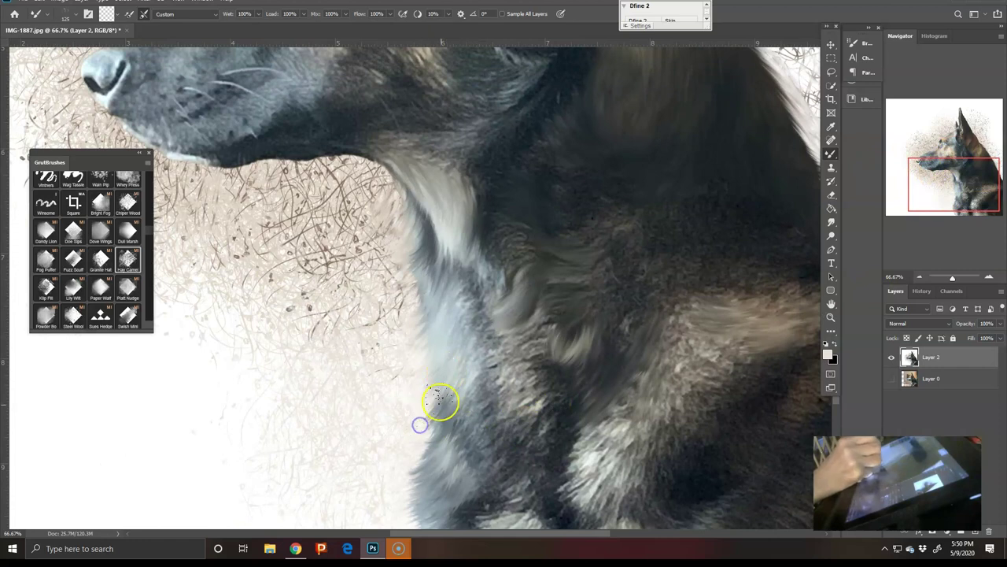
pyautogui.moveTo(419, 248); pyautogui.dragTo(400, 288)
pyautogui.moveTo(306, 195)
pyautogui.mouseDown()
pyautogui.moveTo(342, 213)
pyautogui.moveTo(340, 225)
pyautogui.moveTo(304, 215)
pyautogui.moveTo(347, 182)
pyautogui.mouseUp()
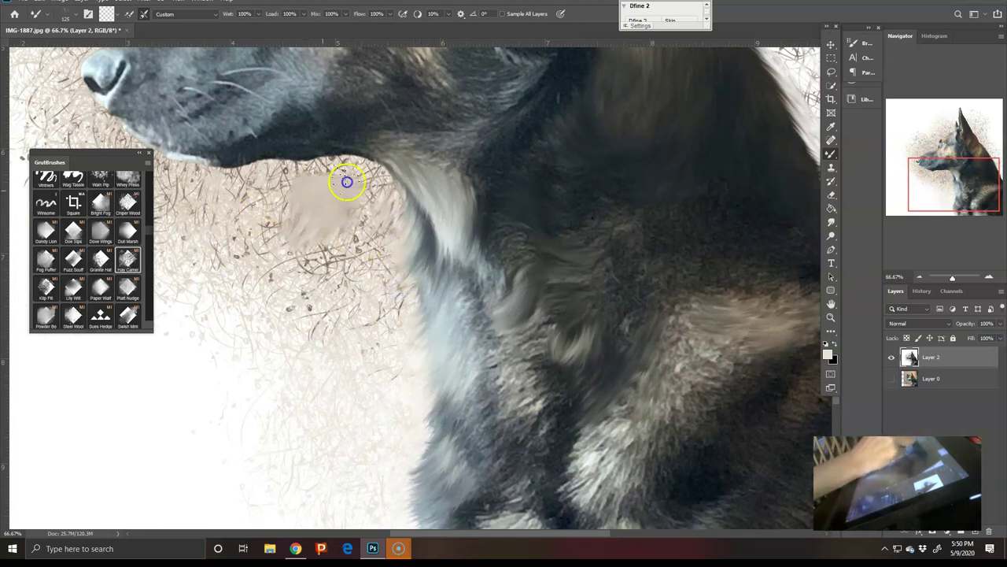
pyautogui.moveTo(281, 246)
pyautogui.mouseDown()
pyautogui.moveTo(287, 213)
pyautogui.moveTo(317, 190)
pyautogui.moveTo(304, 180)
pyautogui.moveTo(266, 185)
pyautogui.mouseUp()
pyautogui.moveTo(345, 171)
pyautogui.mouseDown()
pyautogui.moveTo(380, 218)
pyautogui.moveTo(399, 216)
pyautogui.moveTo(362, 223)
pyautogui.moveTo(331, 270)
pyautogui.moveTo(383, 250)
pyautogui.mouseUp()
pyautogui.moveTo(419, 325); pyautogui.dragTo(361, 272)
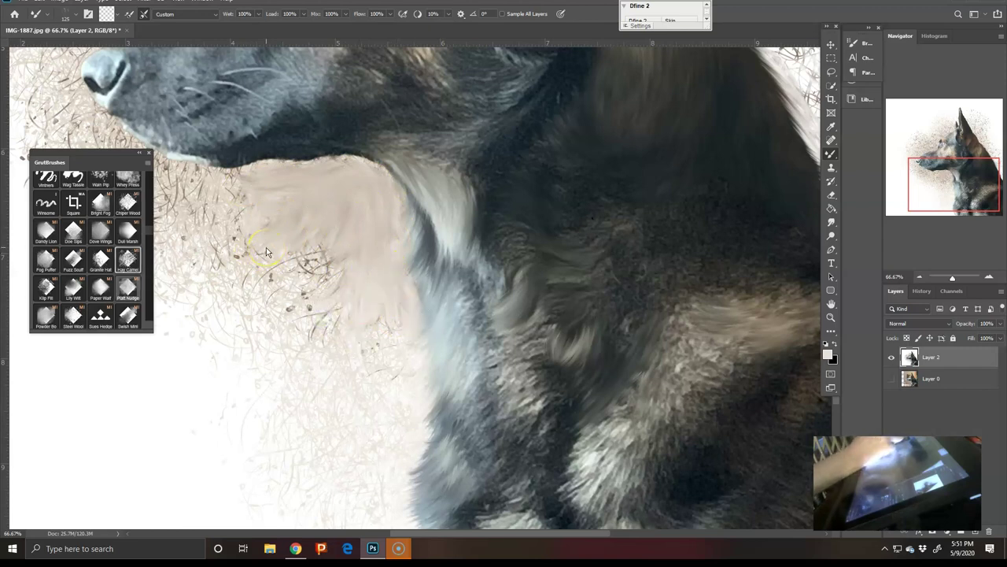
# - Try the Platt Nudge mixer brush and return to the Richards Hair 1 preset at 100 px
pyautogui.click(128, 287)
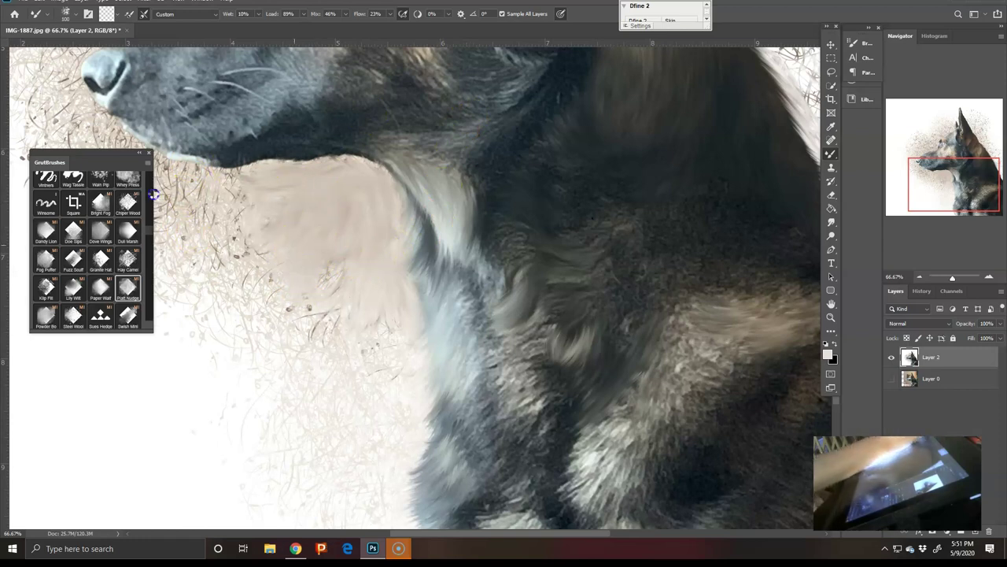
pyautogui.click(74, 17)
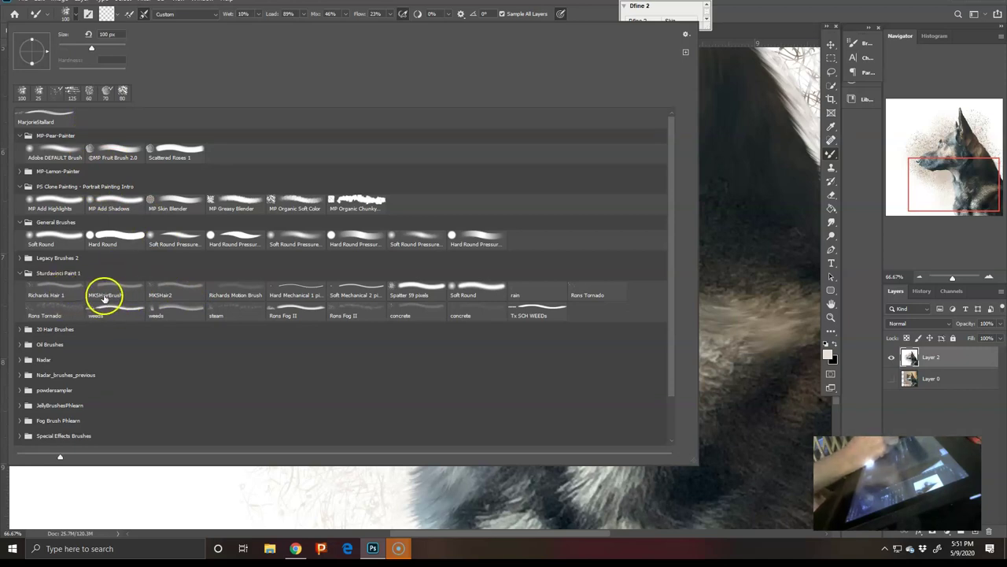
pyautogui.click(56, 296)
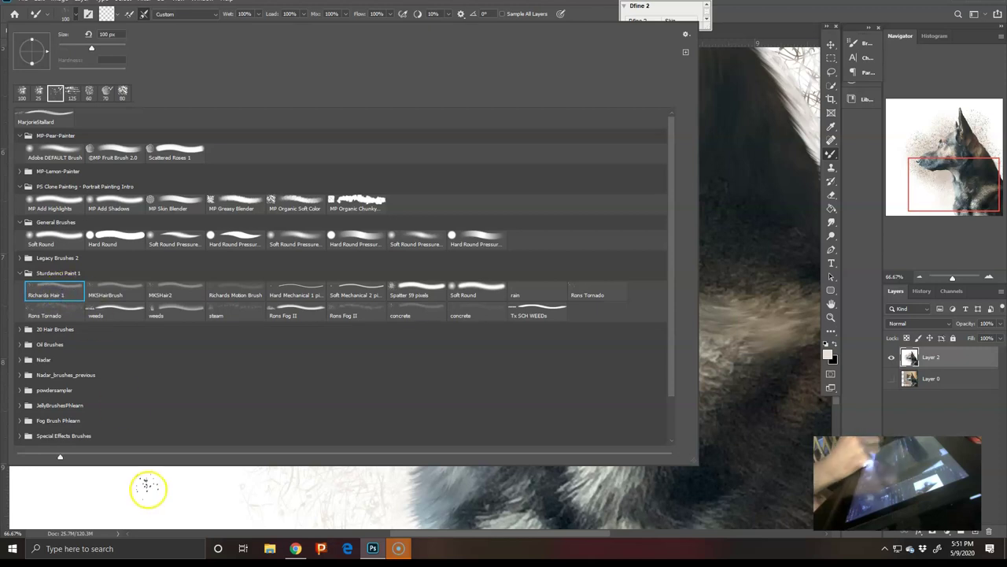
pyautogui.click(145, 484)
# - Blend the fur behind the dog's jaw and across its lower neck and shoulder on Layer 2
pyautogui.moveTo(978, 176); pyautogui.dragTo(980, 150)
pyautogui.moveTo(466, 246); pyautogui.dragTo(508, 288)
pyautogui.moveTo(466, 263)
pyautogui.mouseDown()
pyautogui.moveTo(495, 268)
pyautogui.moveTo(469, 299)
pyautogui.moveTo(536, 307)
pyautogui.mouseUp()
pyautogui.moveTo(436, 300)
pyautogui.mouseDown()
pyautogui.moveTo(483, 307)
pyautogui.moveTo(441, 317)
pyautogui.moveTo(522, 292)
pyautogui.moveTo(484, 246)
pyautogui.moveTo(525, 222)
pyautogui.mouseUp()
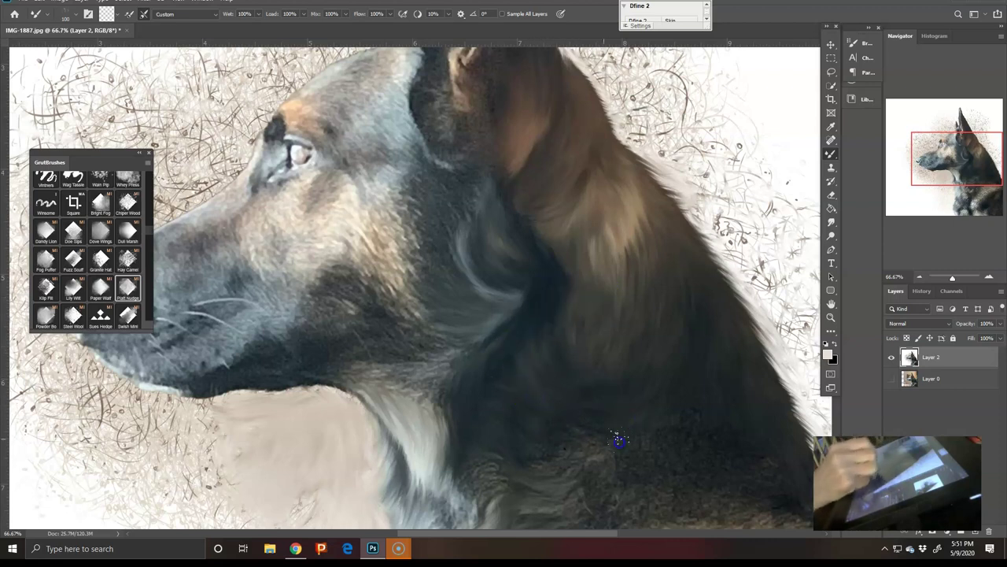
pyautogui.moveTo(566, 450); pyautogui.dragTo(598, 468)
pyautogui.moveTo(511, 449)
pyautogui.mouseDown()
pyautogui.moveTo(607, 451)
pyautogui.moveTo(632, 434)
pyautogui.moveTo(667, 432)
pyautogui.moveTo(650, 445)
pyautogui.moveTo(682, 429)
pyautogui.mouseUp()
pyautogui.moveTo(657, 468)
pyautogui.mouseDown()
pyautogui.moveTo(707, 404)
pyautogui.moveTo(721, 341)
pyautogui.mouseUp()
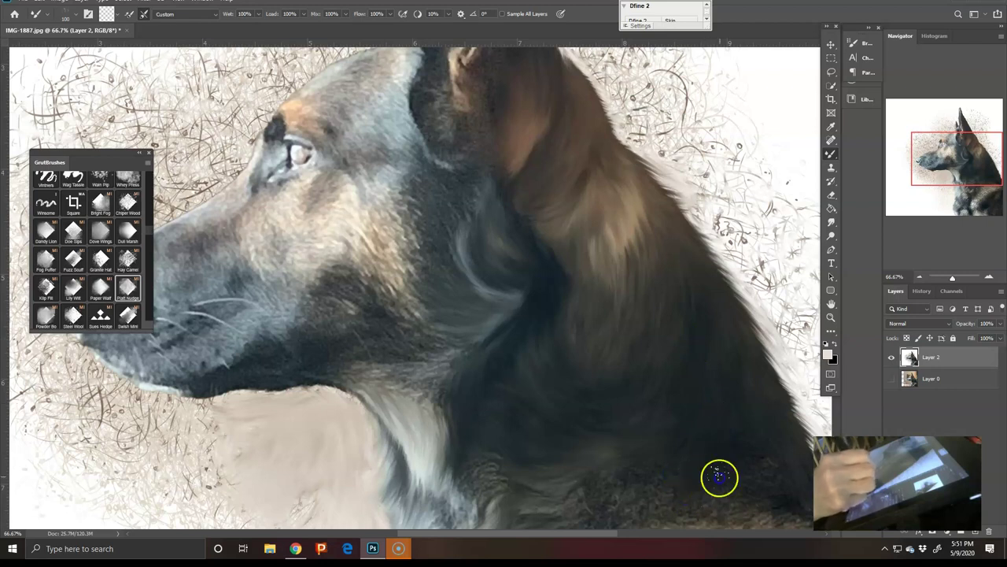
pyautogui.click(762, 310)
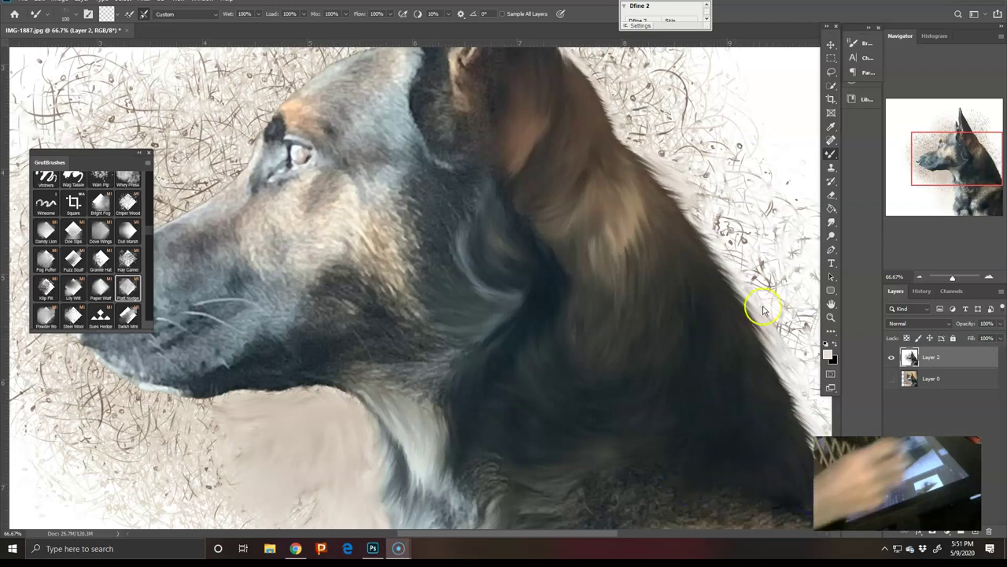
# - Blend the cheek fur on Layer 2 into long strokes running from below the ear toward the jaw
pyautogui.moveTo(407, 317); pyautogui.dragTo(460, 336)
pyautogui.moveTo(404, 279)
pyautogui.mouseDown()
pyautogui.moveTo(383, 272)
pyautogui.moveTo(382, 291)
pyautogui.moveTo(384, 268)
pyautogui.moveTo(410, 265)
pyautogui.mouseUp()
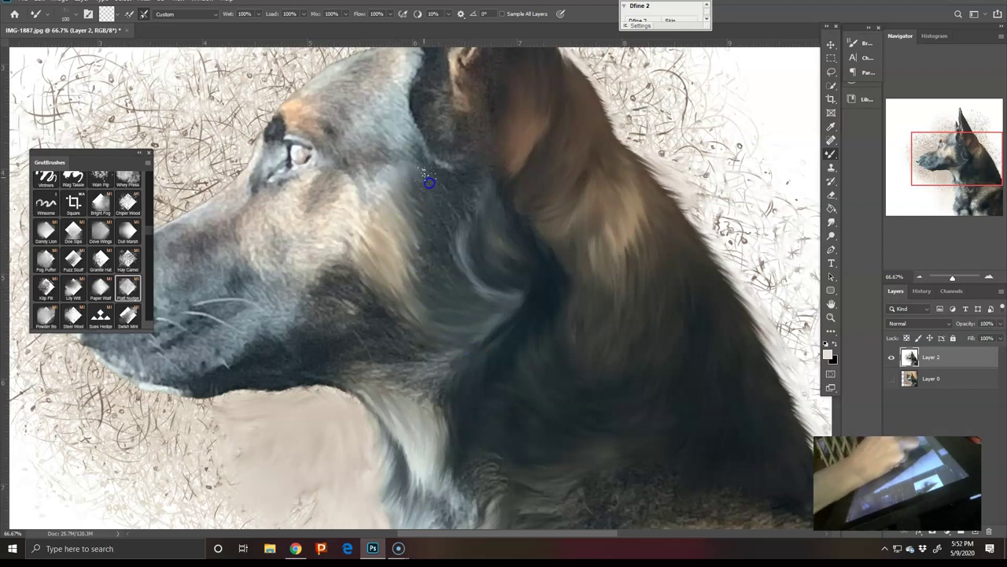
pyautogui.moveTo(421, 196); pyautogui.dragTo(457, 270)
pyautogui.moveTo(410, 224); pyautogui.dragTo(429, 266)
pyautogui.moveTo(407, 254); pyautogui.dragTo(454, 321)
pyautogui.moveTo(436, 180)
pyautogui.mouseDown()
pyautogui.moveTo(404, 124)
pyautogui.moveTo(480, 201)
pyautogui.moveTo(409, 135)
pyautogui.moveTo(493, 184)
pyautogui.mouseUp()
pyautogui.moveTo(520, 235); pyautogui.dragTo(539, 240)
pyautogui.moveTo(414, 329)
pyautogui.mouseDown()
pyautogui.moveTo(395, 349)
pyautogui.moveTo(373, 335)
pyautogui.mouseUp()
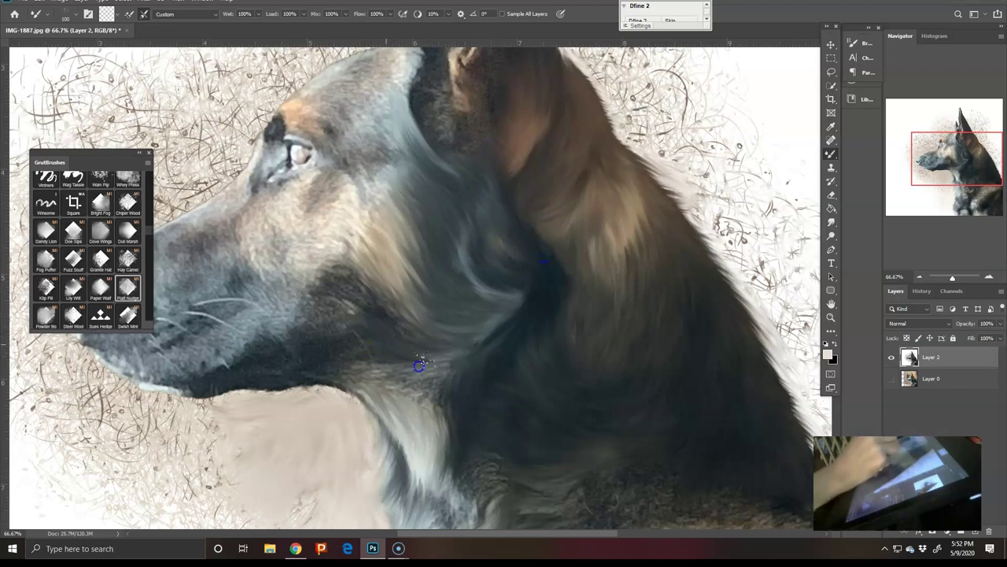
# - Blend the fur along the throat, side of the neck and base of the tall ear on Layer 2
pyautogui.moveTo(512, 349); pyautogui.dragTo(516, 346)
pyautogui.moveTo(420, 385)
pyautogui.mouseDown()
pyautogui.moveTo(462, 384)
pyautogui.moveTo(376, 379)
pyautogui.moveTo(437, 407)
pyautogui.moveTo(444, 465)
pyautogui.mouseUp()
pyautogui.moveTo(600, 283)
pyautogui.mouseDown()
pyautogui.moveTo(543, 260)
pyautogui.moveTo(431, 326)
pyautogui.mouseUp()
pyautogui.moveTo(980, 169)
pyautogui.mouseDown()
pyautogui.moveTo(994, 201)
pyautogui.moveTo(989, 159)
pyautogui.mouseUp()
pyautogui.moveTo(630, 326)
pyautogui.mouseDown()
pyautogui.moveTo(582, 323)
pyautogui.moveTo(563, 408)
pyautogui.mouseUp()
pyautogui.moveTo(582, 345)
pyautogui.mouseDown()
pyautogui.moveTo(595, 296)
pyautogui.moveTo(613, 294)
pyautogui.mouseUp()
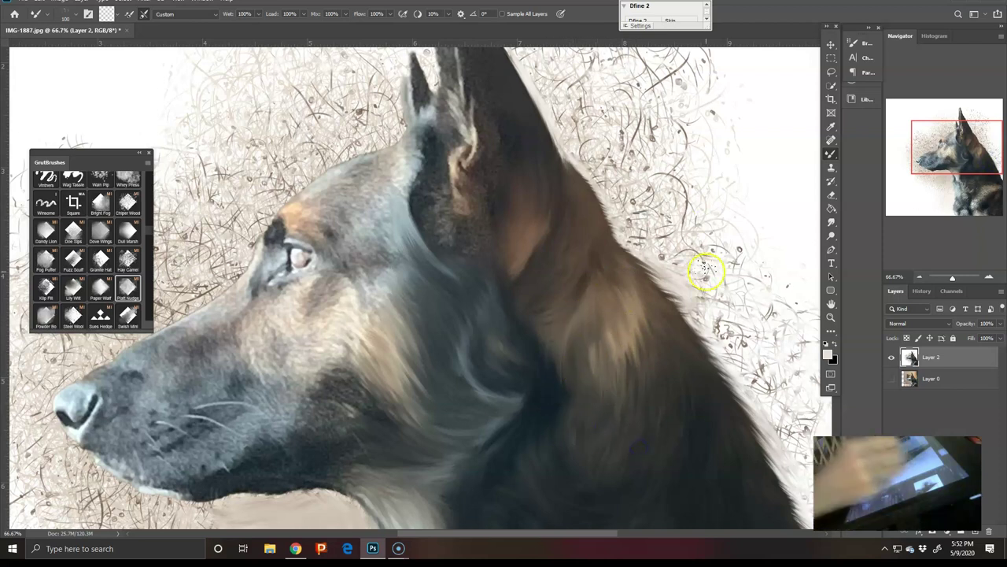
pyautogui.moveTo(496, 153)
pyautogui.mouseDown()
pyautogui.moveTo(485, 190)
pyautogui.moveTo(461, 162)
pyautogui.moveTo(495, 193)
pyautogui.moveTo(466, 156)
pyautogui.moveTo(476, 213)
pyautogui.moveTo(465, 236)
pyautogui.moveTo(458, 192)
pyautogui.moveTo(490, 213)
pyautogui.moveTo(484, 227)
pyautogui.moveTo(480, 166)
pyautogui.moveTo(483, 216)
pyautogui.moveTo(485, 154)
pyautogui.moveTo(491, 138)
pyautogui.moveTo(483, 192)
pyautogui.moveTo(509, 153)
pyautogui.moveTo(484, 215)
pyautogui.moveTo(503, 128)
pyautogui.moveTo(495, 210)
pyautogui.mouseUp()
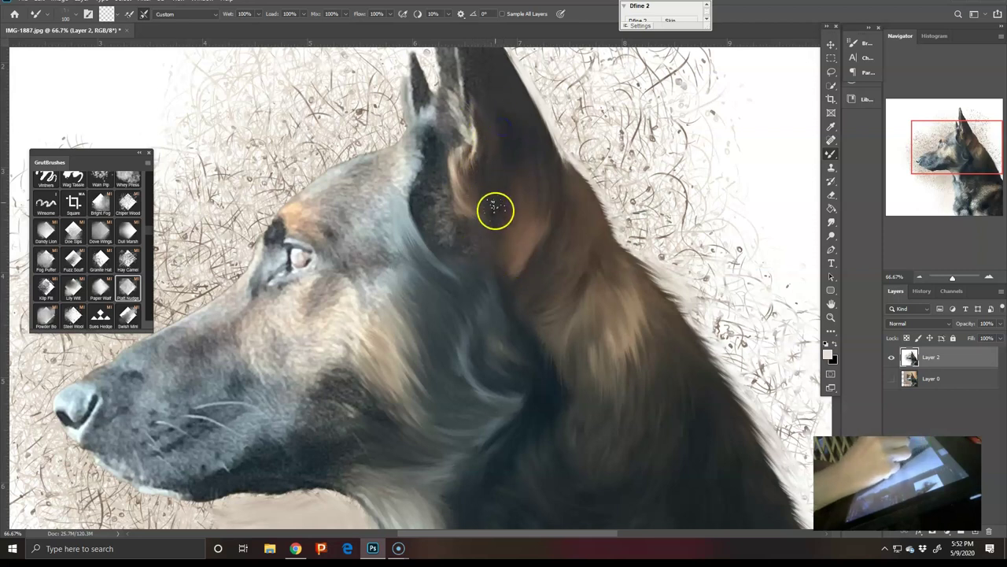
# - Add a new layer above Layer 2 and select the Huffin Puff brush from the GrutBrushes collection
pyautogui.click(975, 531)
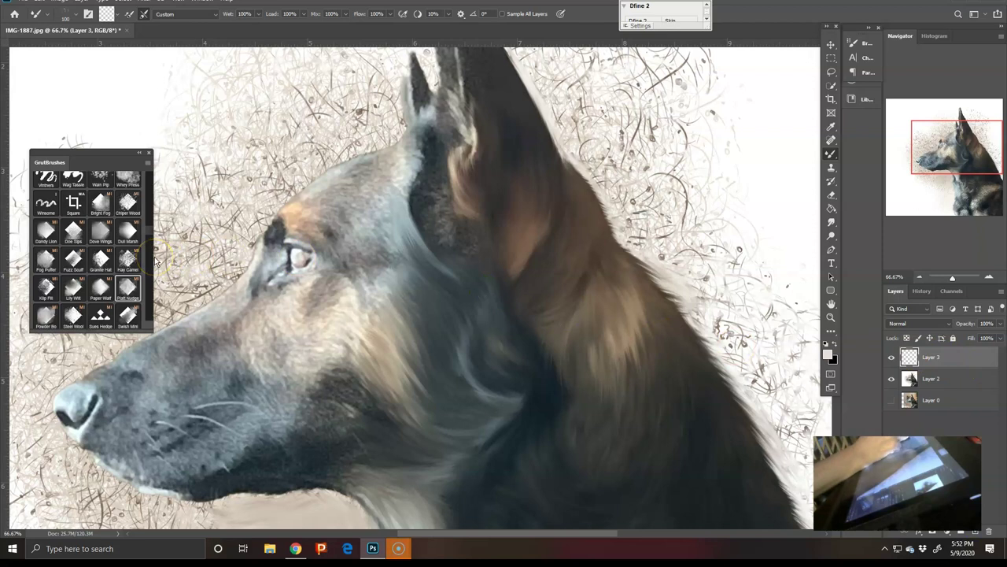
pyautogui.scroll(8, 154, 290)
pyautogui.scroll(5, 154, 293)
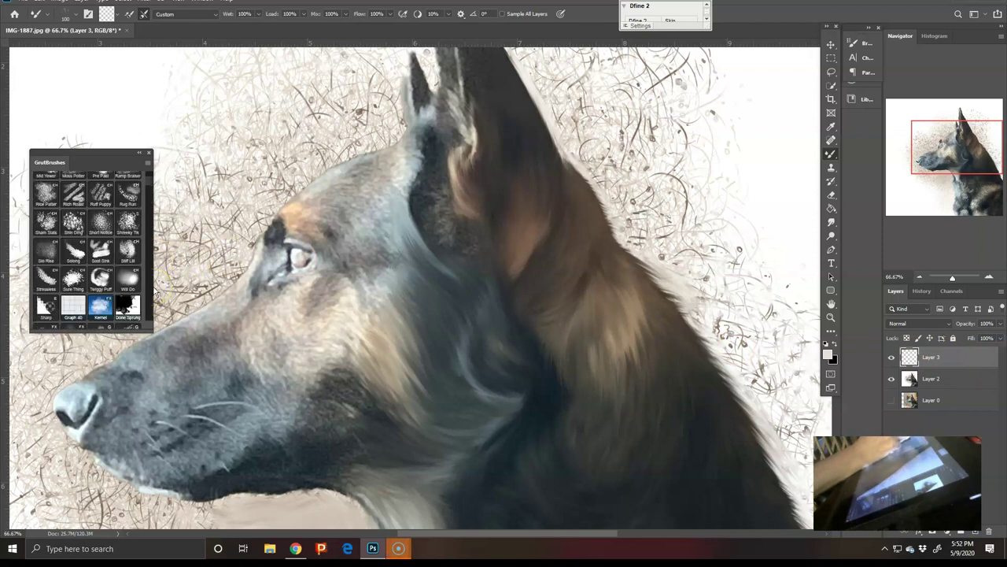
pyautogui.scroll(-1, 154, 294)
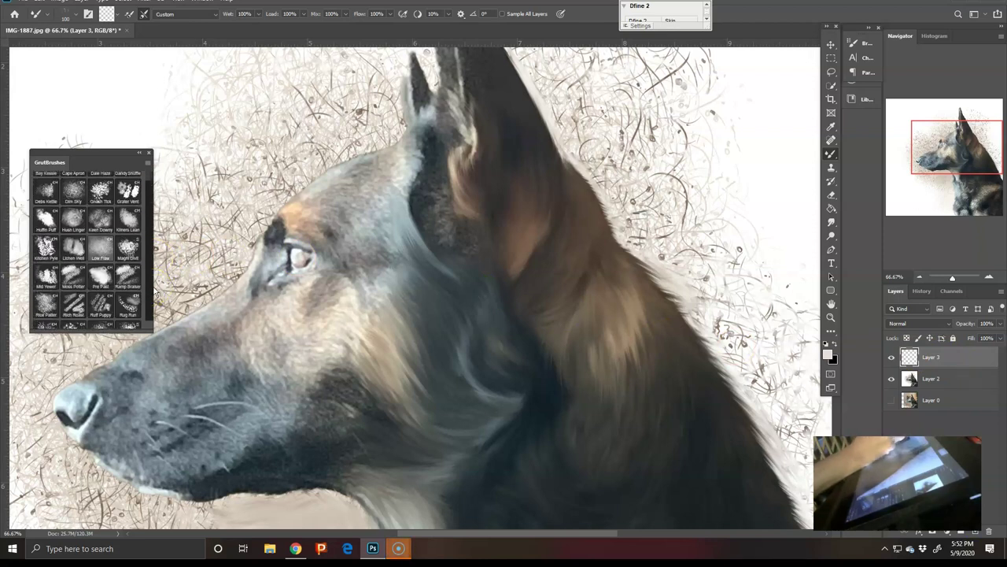
pyautogui.click(74, 219)
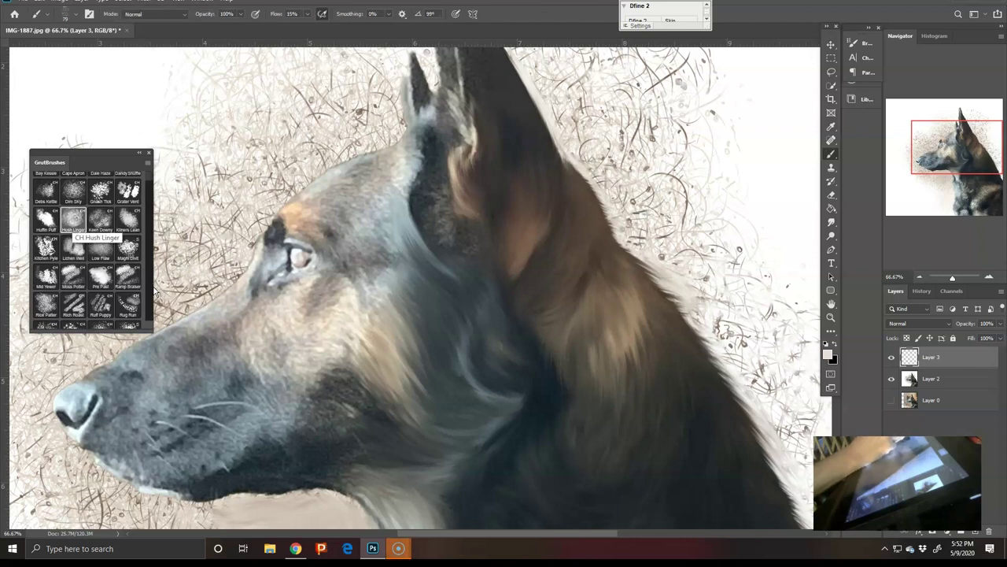
pyautogui.click(46, 219)
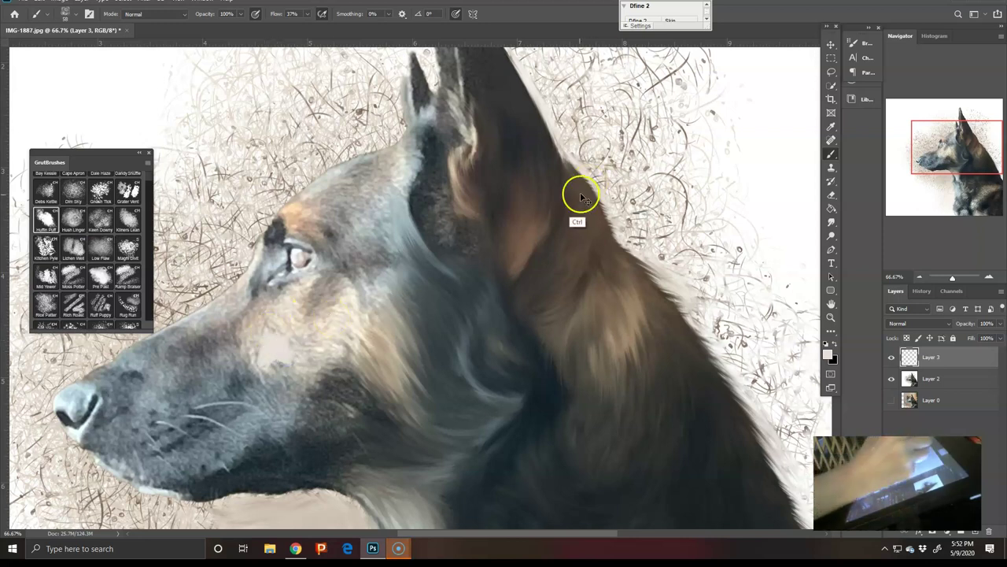
# - Sample tan and cream colours from the fur and paint highlights along both ears on Layer 3
pyautogui.keyDown('alt'); pyautogui.click(636, 309); pyautogui.keyUp('alt')
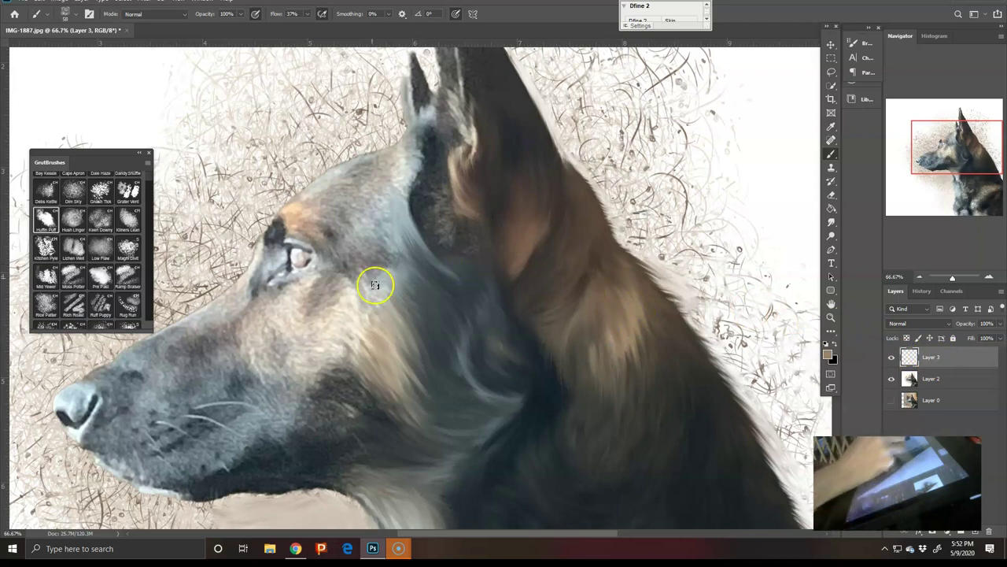
pyautogui.moveTo(955, 157); pyautogui.dragTo(955, 142)
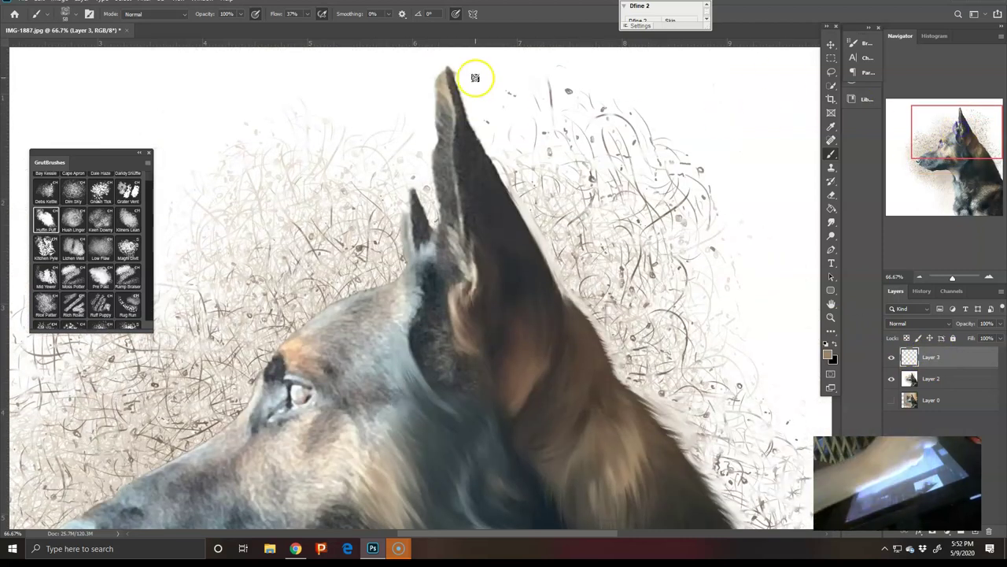
pyautogui.moveTo(447, 70)
pyautogui.mouseDown()
pyautogui.moveTo(461, 138)
pyautogui.moveTo(461, 69)
pyautogui.mouseUp()
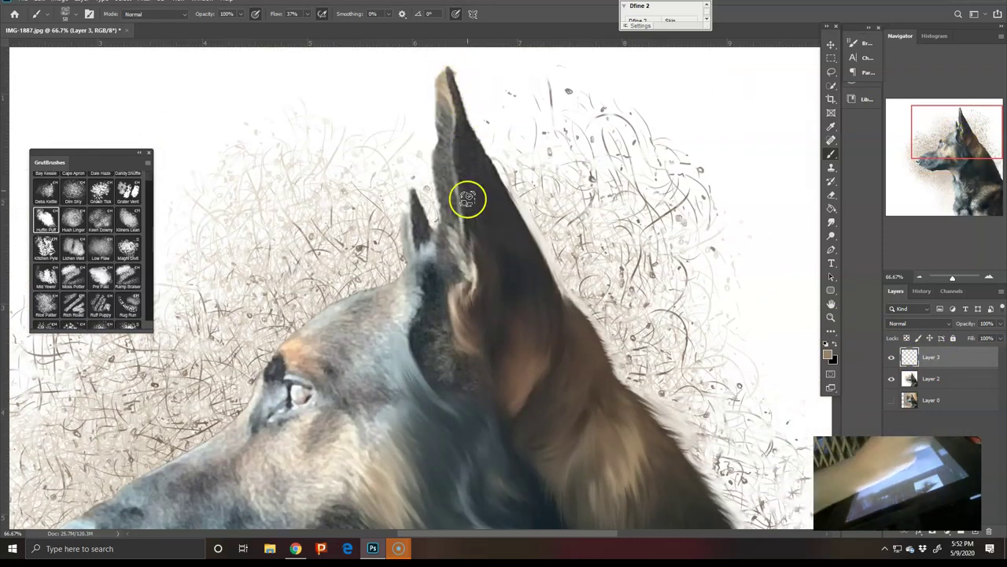
pyautogui.keyDown('alt'); pyautogui.click(472, 275); pyautogui.keyUp('alt')
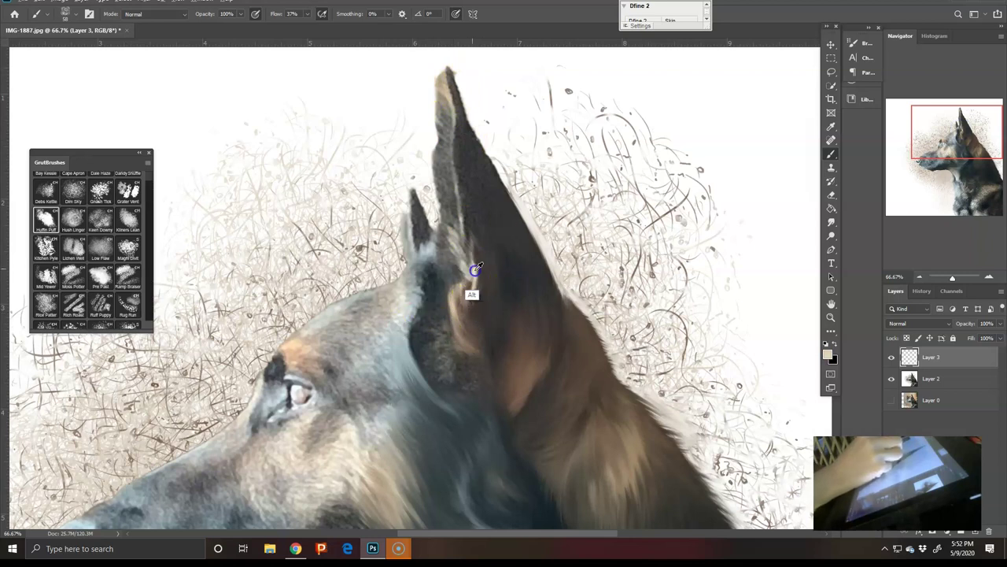
pyautogui.moveTo(450, 81); pyautogui.dragTo(470, 240)
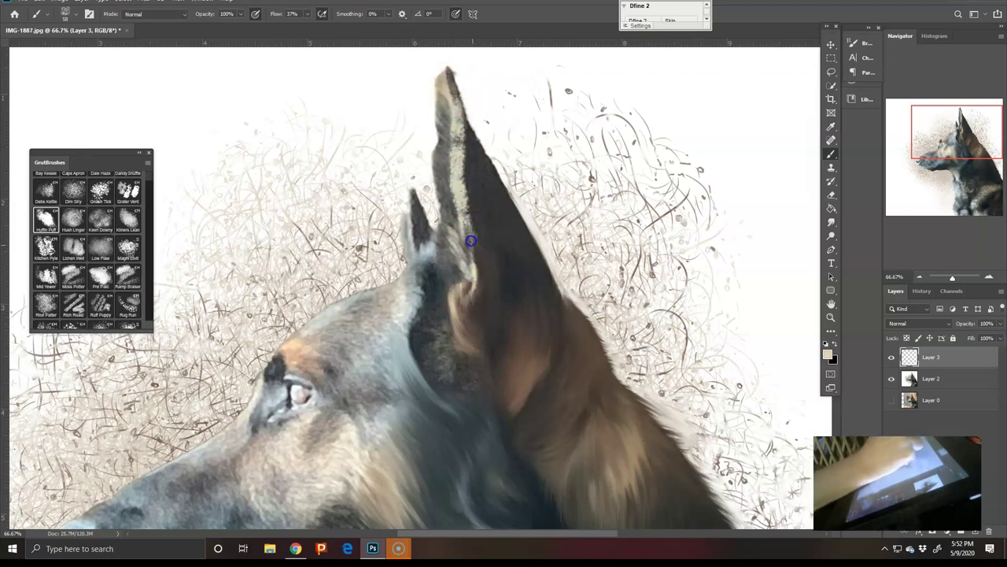
pyautogui.moveTo(436, 91); pyautogui.dragTo(447, 209)
pyautogui.moveTo(437, 159)
pyautogui.mouseDown()
pyautogui.moveTo(438, 199)
pyautogui.moveTo(419, 254)
pyautogui.mouseUp()
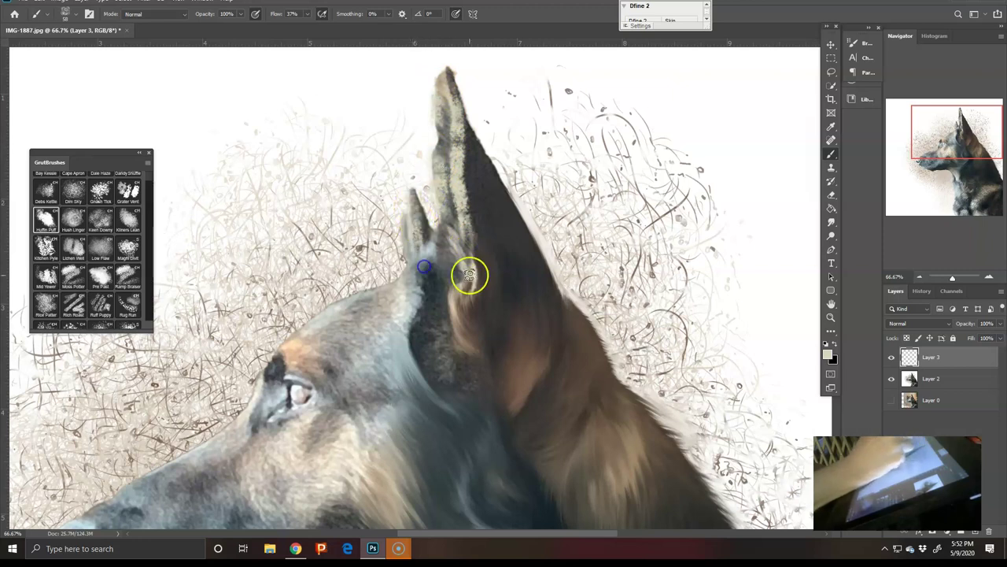
# - Set Layer 3's blend mode to Overlay and paint a pale highlight along the bridge of the dog's muzzle
pyautogui.click(913, 322)
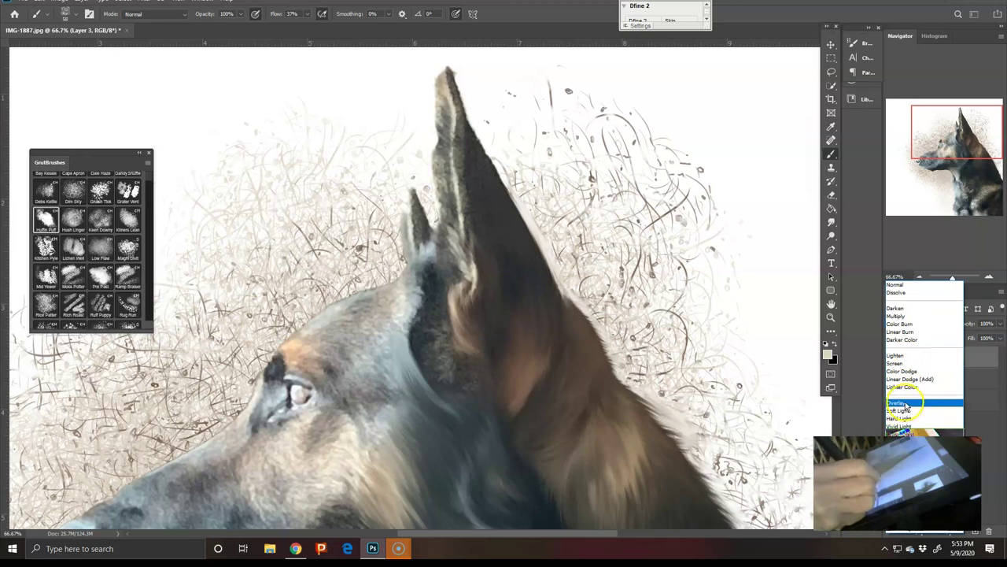
pyautogui.click(905, 404)
pyautogui.moveTo(446, 72)
pyautogui.mouseDown()
pyautogui.moveTo(463, 230)
pyautogui.moveTo(487, 327)
pyautogui.mouseUp()
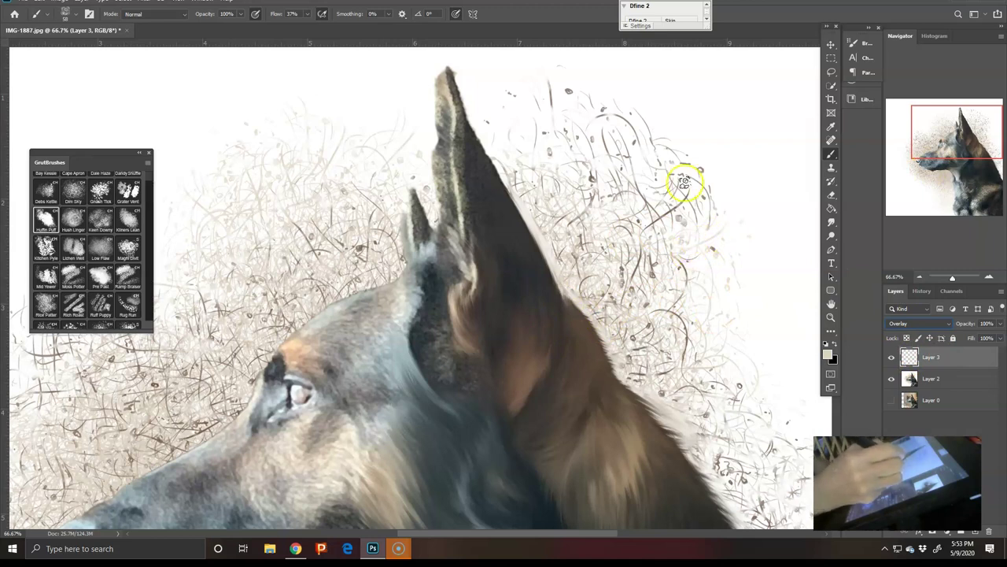
pyautogui.moveTo(123, 497); pyautogui.dragTo(206, 443)
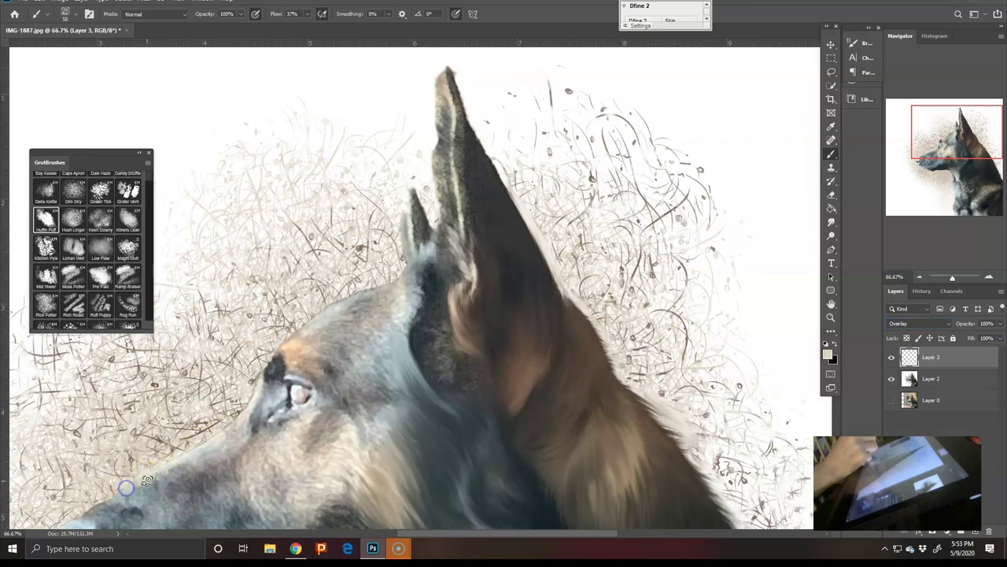
# - Paint a curved pale highlight with the Brush tool on the dark cheek fur below the ear on Layer 3
pyautogui.moveTo(884, 142); pyautogui.dragTo(869, 166)
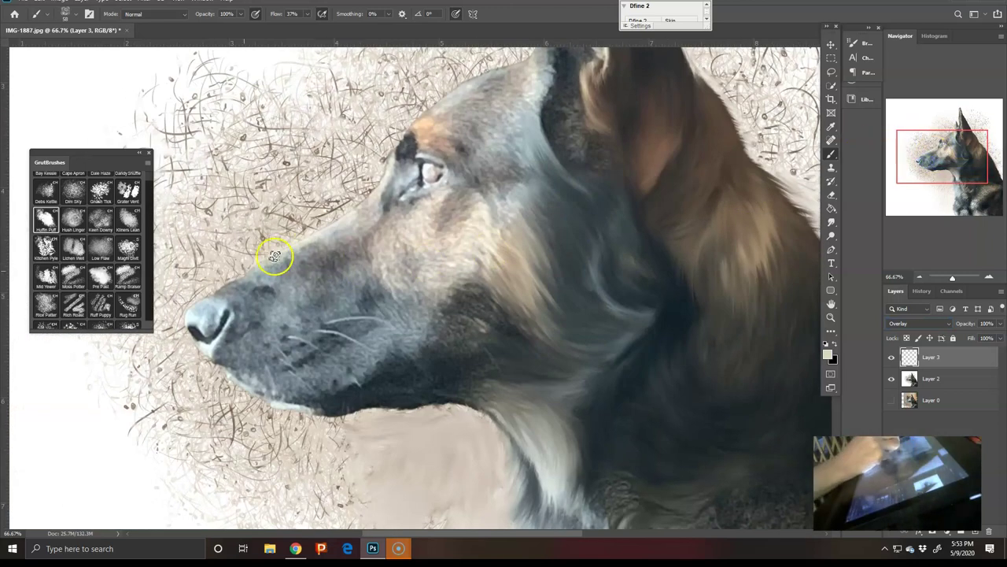
pyautogui.click(830, 143)
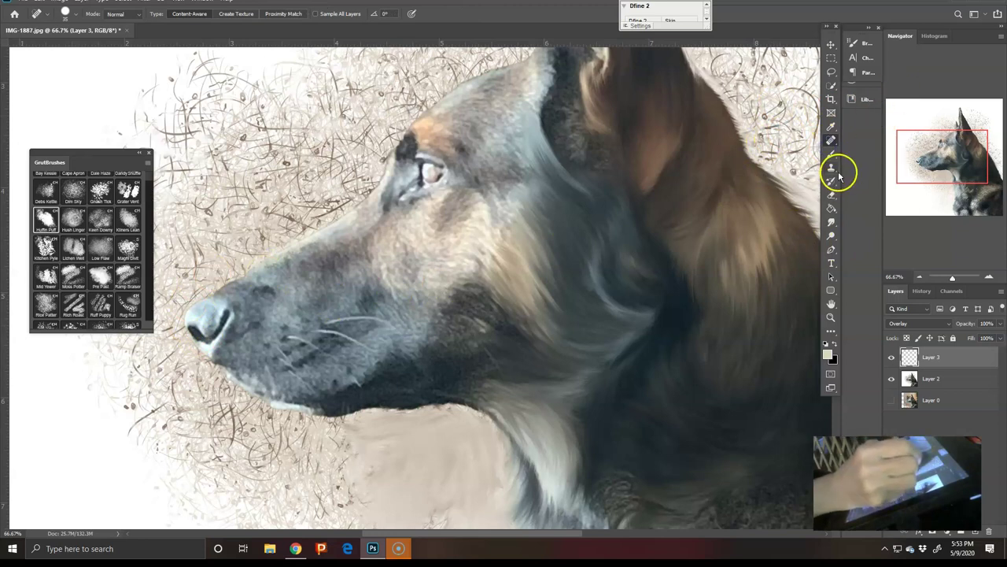
pyautogui.click(593, 256)
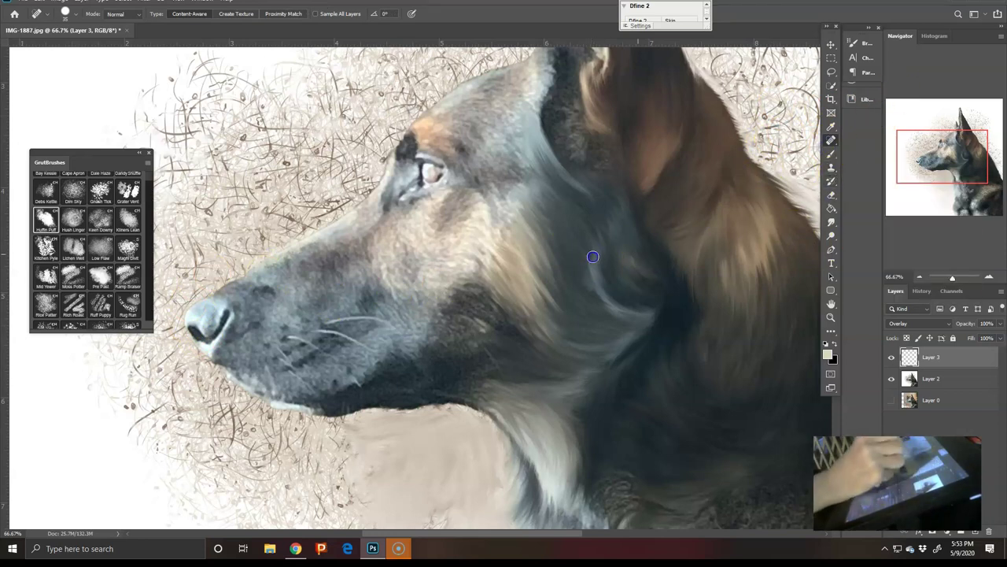
pyautogui.click(830, 154)
pyautogui.moveTo(598, 247); pyautogui.dragTo(656, 324)
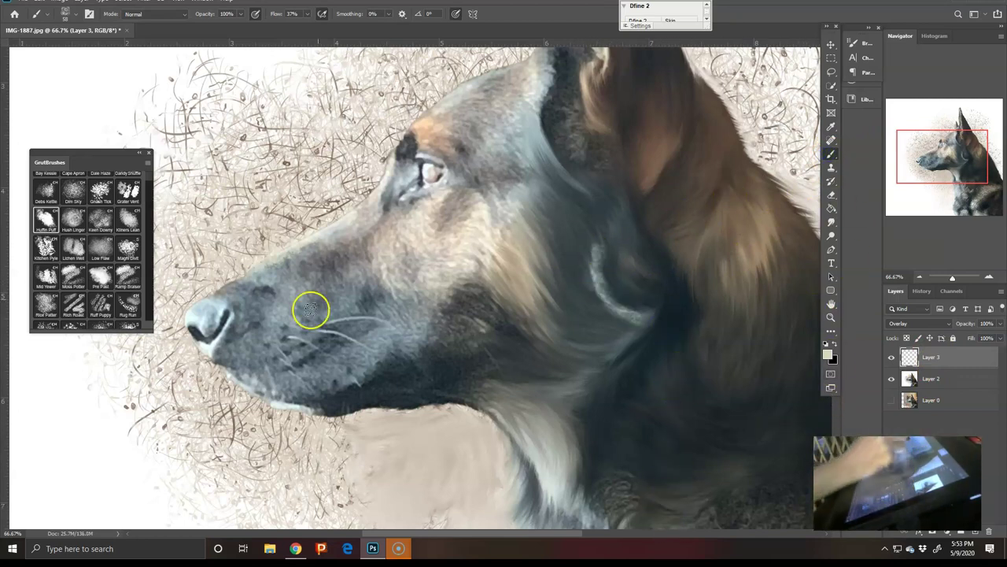
# - Switch to the Mixer Brush and smooth the curved cheek highlight on Layer 3
pyautogui.click(825, 158)
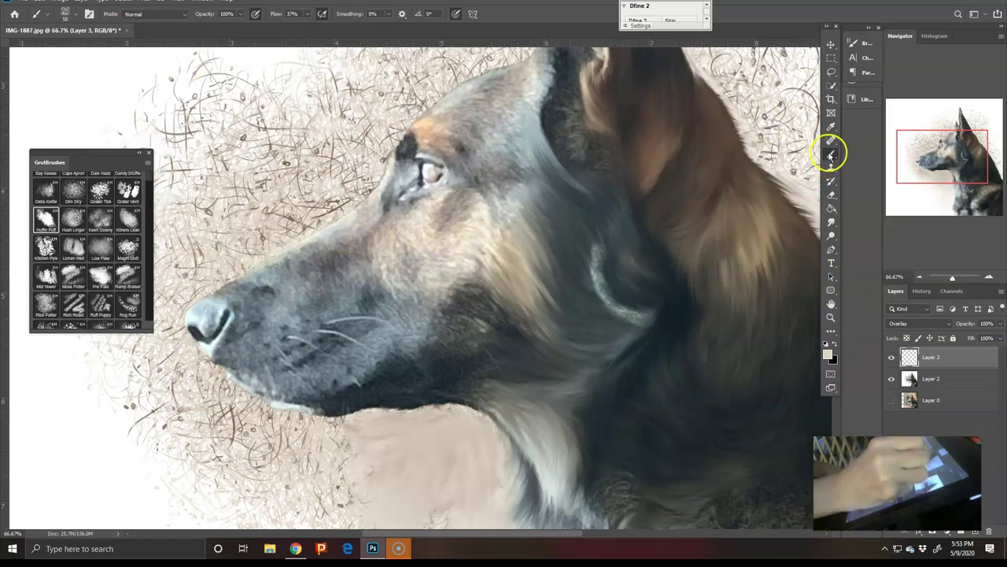
pyautogui.rightClick(831, 155)
pyautogui.click(861, 187)
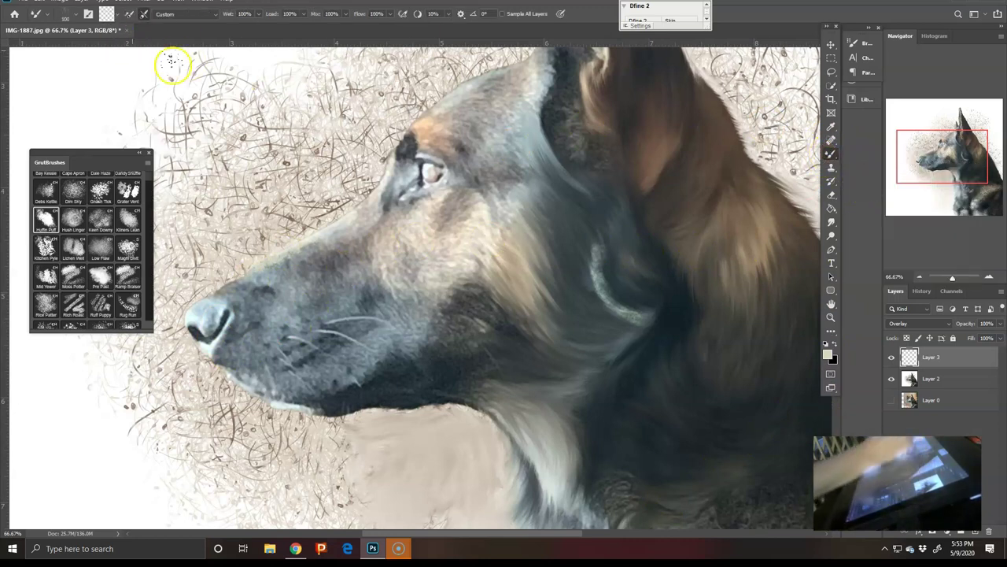
pyautogui.moveTo(596, 248)
pyautogui.mouseDown()
pyautogui.moveTo(609, 292)
pyautogui.moveTo(615, 241)
pyautogui.mouseUp()
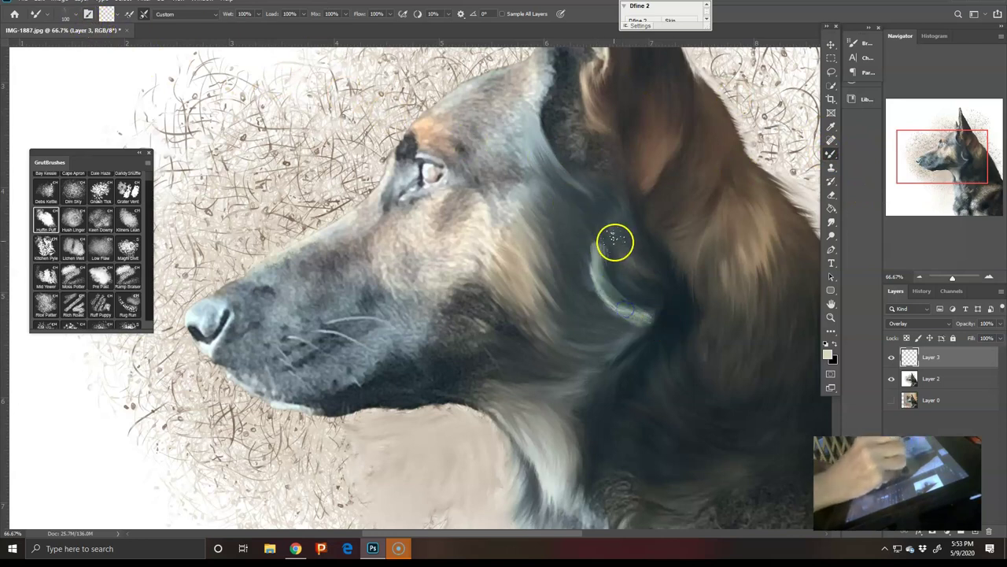
# - Merge Layer 3 down into Layer 2
pyautogui.hotkey('ctrl', 'e')
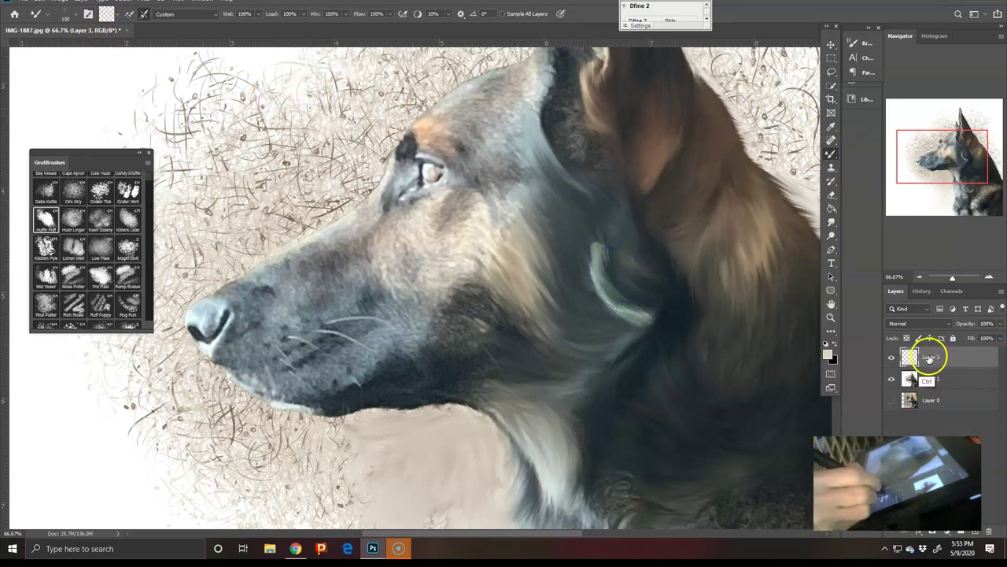
pyautogui.keyDown('ctrl'); pyautogui.click(909, 359); pyautogui.keyUp('ctrl')
pyautogui.hotkey('ctrl', 'z')
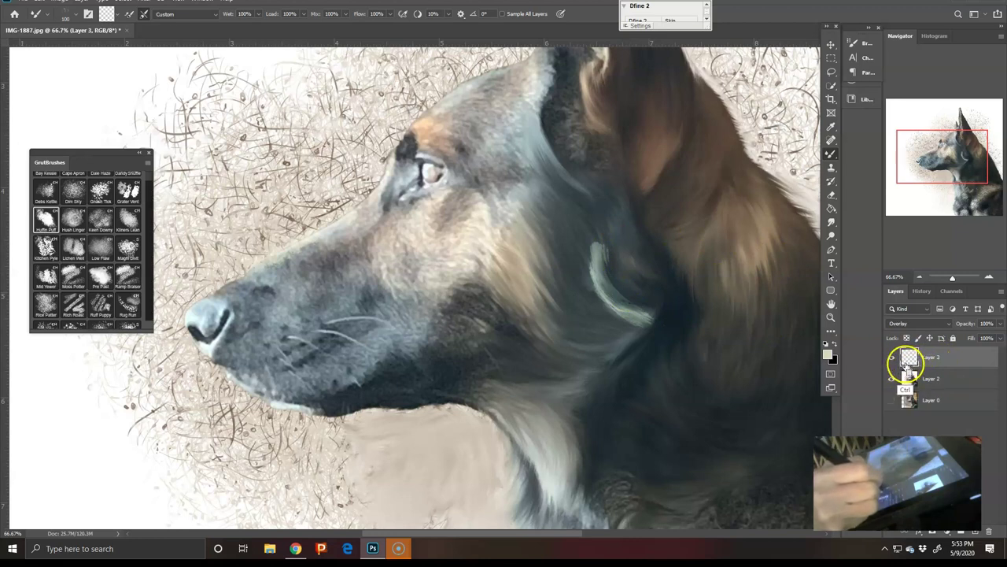
pyautogui.hotkey('ctrl', 'z')
pyautogui.hotkey('ctrl', 'e')
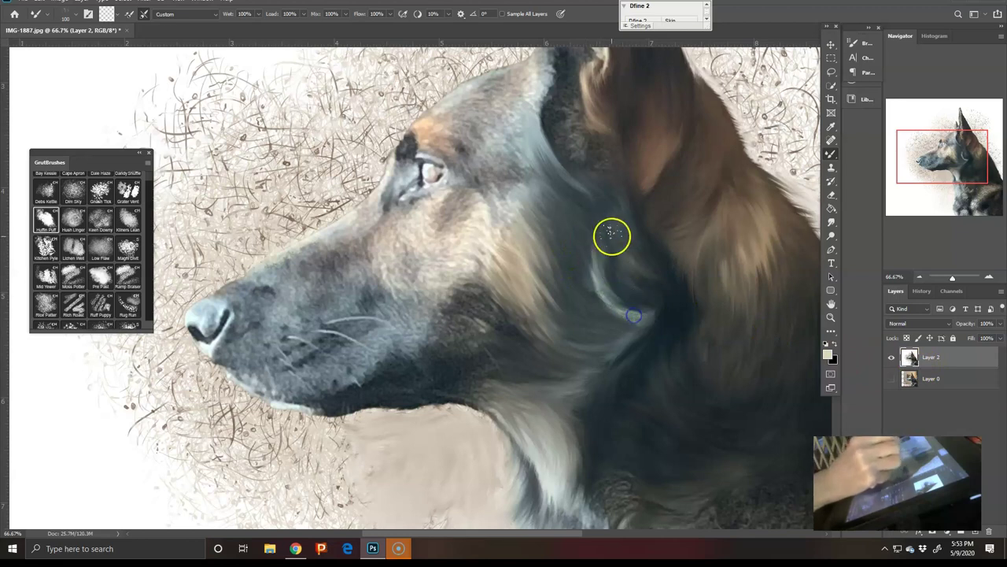
# - Blend the curved cheek highlight into the surrounding dark fur on Layer 2 with the Mixer Brush
pyautogui.moveTo(596, 278); pyautogui.dragTo(595, 268)
pyautogui.moveTo(628, 312); pyautogui.dragTo(606, 303)
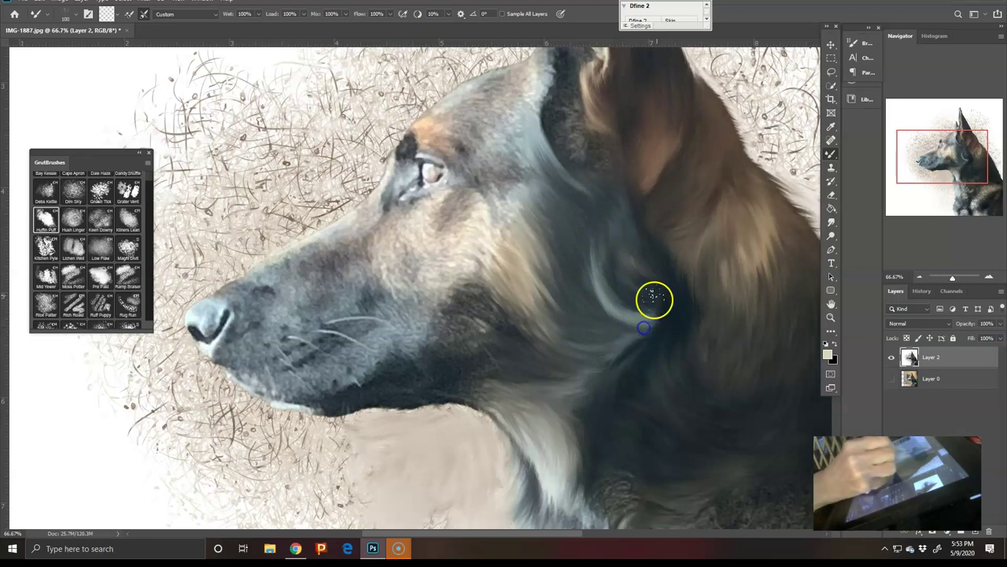
pyautogui.moveTo(655, 317); pyautogui.dragTo(636, 319)
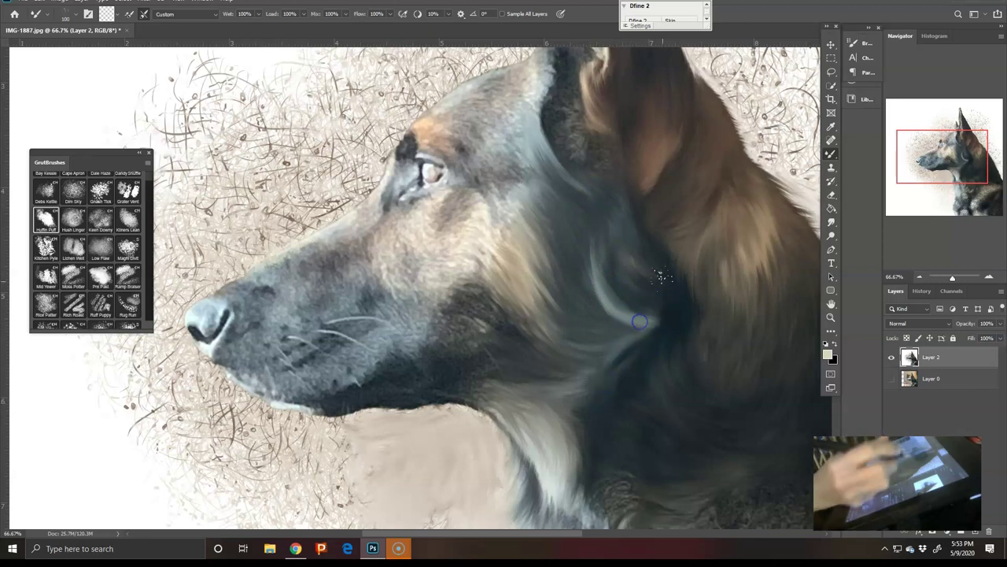
# - Switch to the regular Brush tool, choose the MKSHairBrush preset from Sturdavinci Paint 1 and enlarge its tip
pyautogui.click(71, 14)
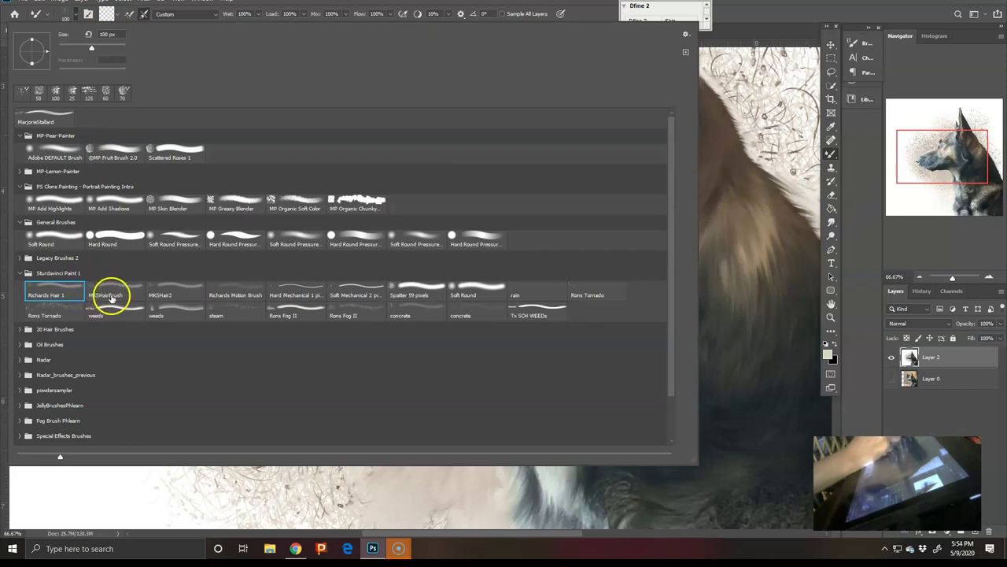
pyautogui.click(831, 154)
pyautogui.rightClick(829, 156)
pyautogui.click(844, 154)
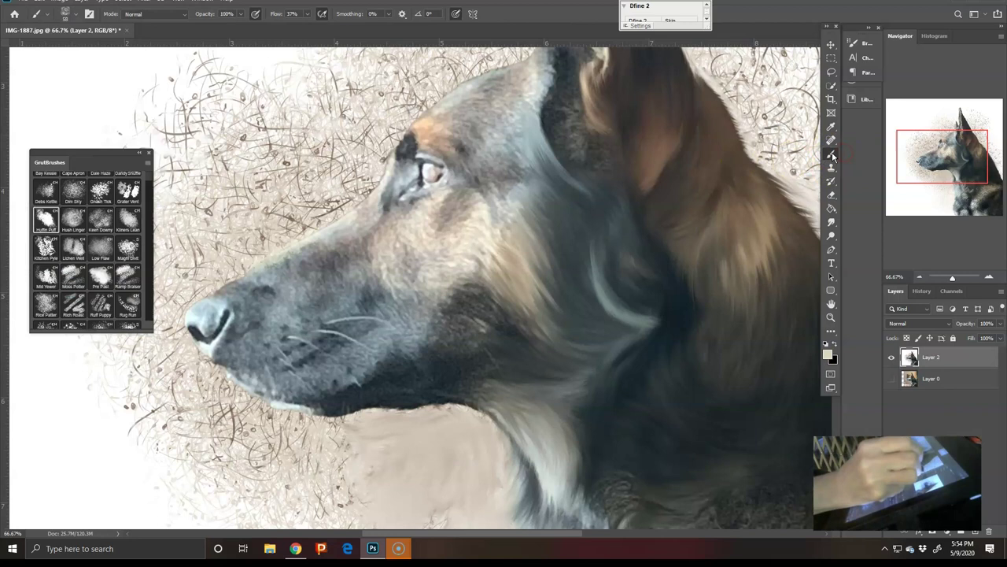
pyautogui.rightClick(74, 62)
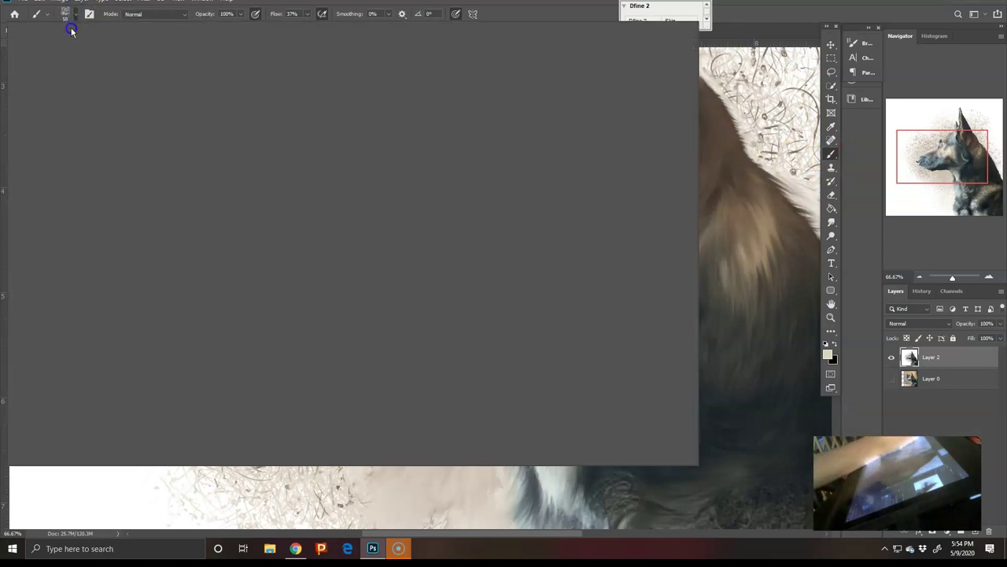
pyautogui.click(110, 296)
pyautogui.click(848, 252)
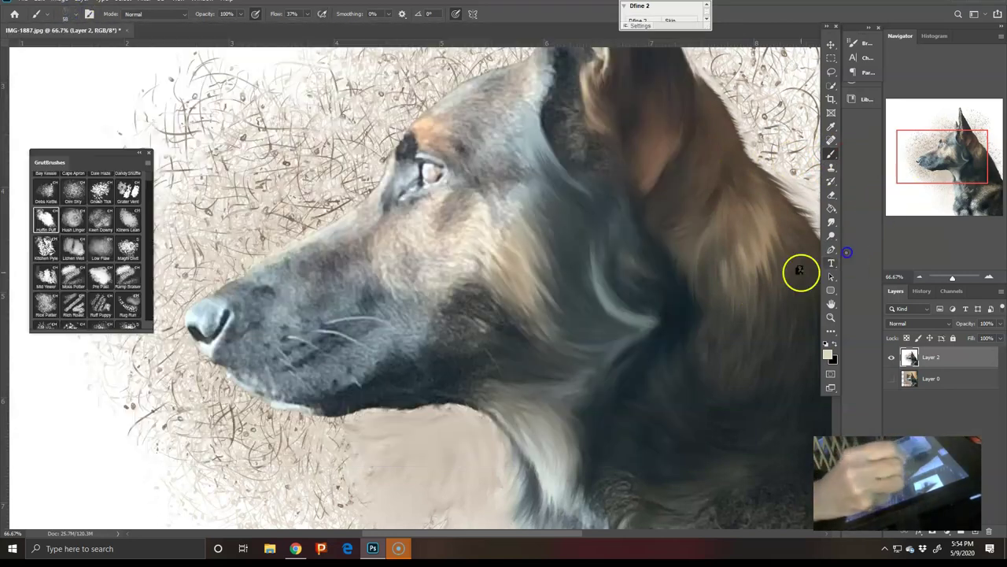
pyautogui.press(']')
pyautogui.press(']')
pyautogui.press(']')
pyautogui.press(']')
pyautogui.press(']')
pyautogui.press(']')
pyautogui.press(']')
pyautogui.press(']')
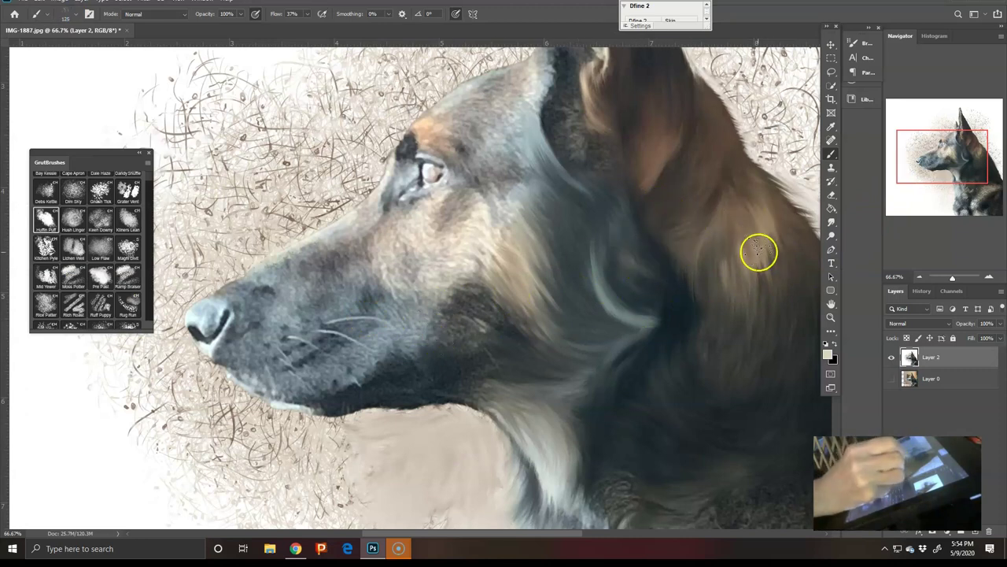
# - Sample a tan colour from the neck fur and paint fine curved hair strands on the neck and cheek
pyautogui.keyDown('alt'); pyautogui.click(763, 223); pyautogui.keyUp('alt')
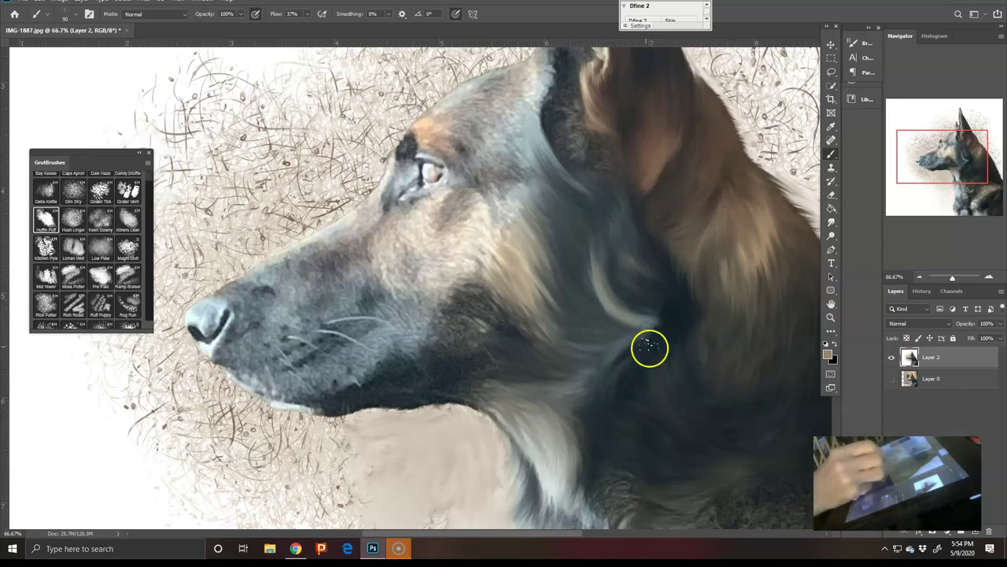
pyautogui.moveTo(667, 360); pyautogui.dragTo(720, 428)
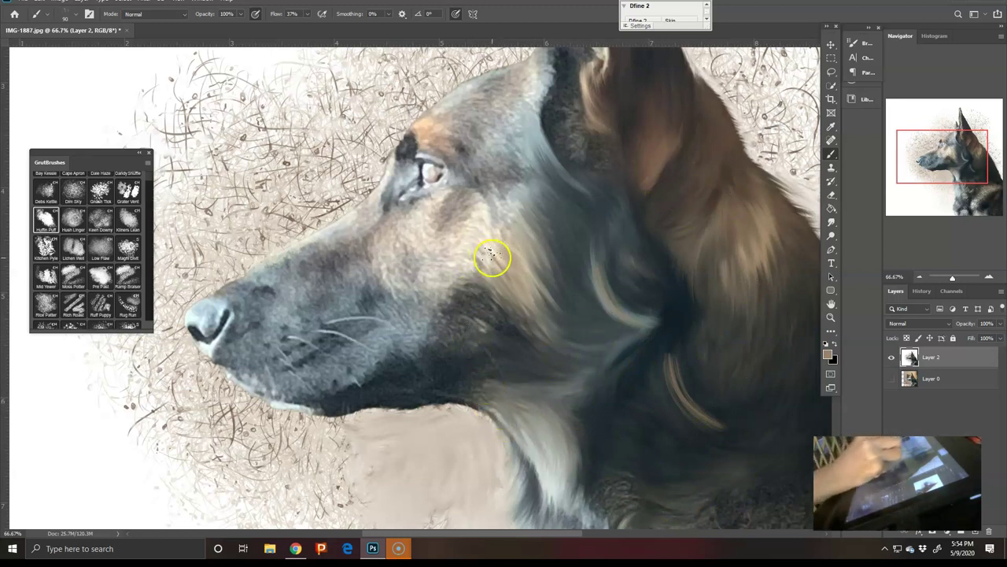
pyautogui.moveTo(477, 266)
pyautogui.mouseDown()
pyautogui.moveTo(518, 333)
pyautogui.moveTo(495, 302)
pyautogui.moveTo(555, 366)
pyautogui.moveTo(578, 373)
pyautogui.moveTo(541, 343)
pyautogui.moveTo(550, 350)
pyautogui.moveTo(548, 340)
pyautogui.moveTo(604, 317)
pyautogui.moveTo(573, 346)
pyautogui.moveTo(606, 287)
pyautogui.moveTo(646, 94)
pyautogui.mouseUp()
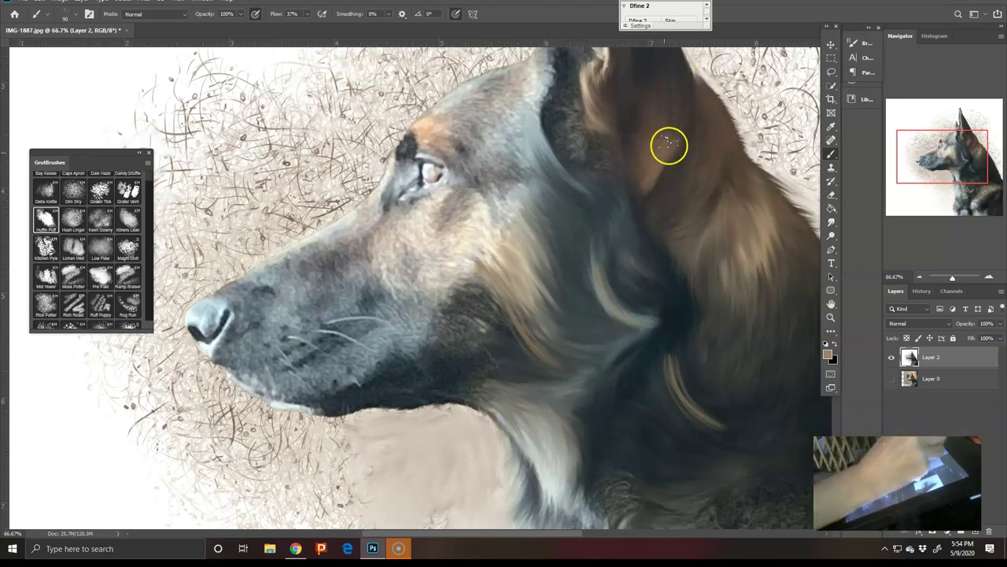
# - Brush hair strands along the front edge of the chest and sample the pale throat fur colour
pyautogui.moveTo(943, 160)
pyautogui.mouseDown()
pyautogui.moveTo(908, 191)
pyautogui.moveTo(958, 155)
pyautogui.mouseUp()
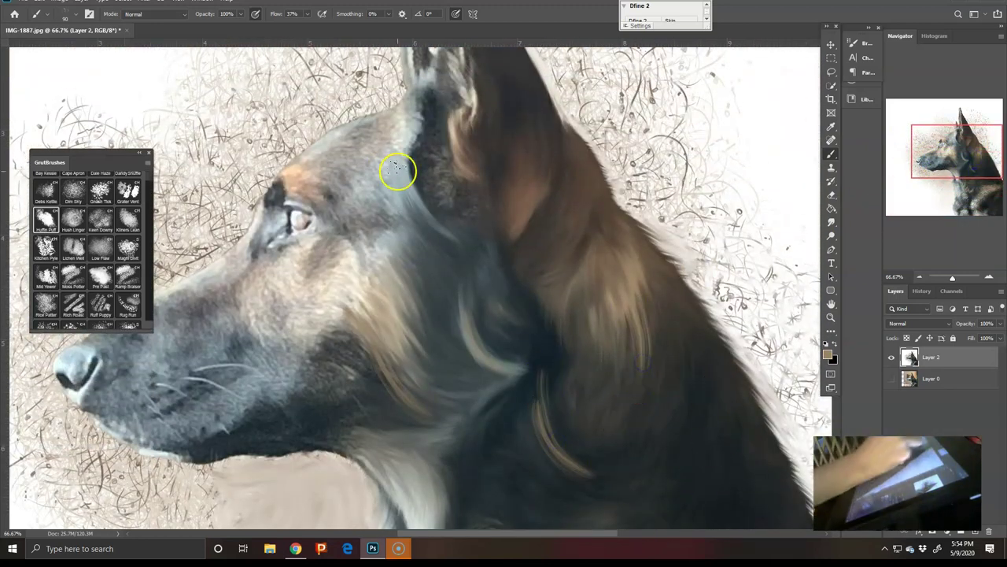
pyautogui.moveTo(919, 137)
pyautogui.mouseDown()
pyautogui.moveTo(927, 153)
pyautogui.moveTo(915, 179)
pyautogui.mouseUp()
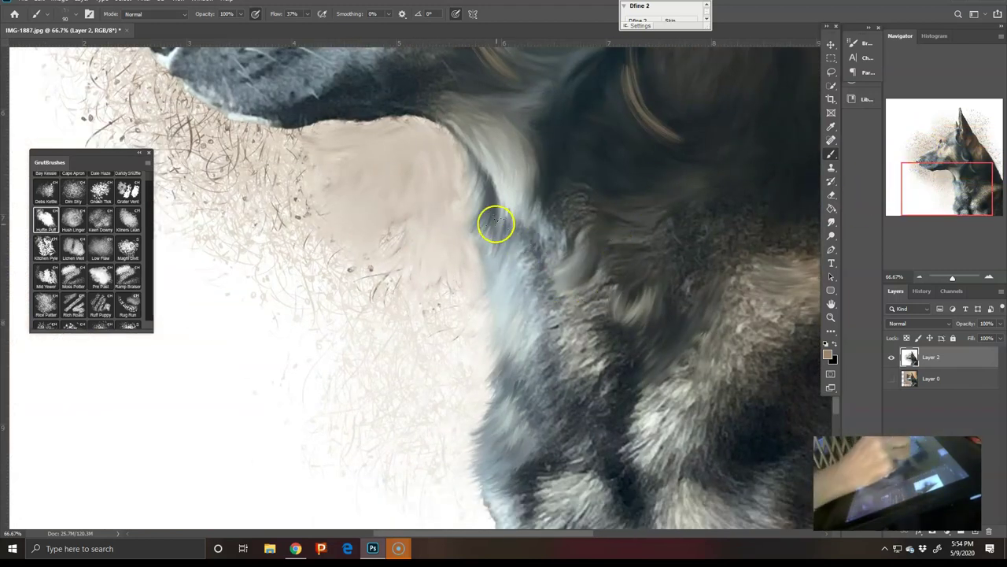
pyautogui.moveTo(465, 264)
pyautogui.mouseDown()
pyautogui.moveTo(510, 275)
pyautogui.moveTo(578, 231)
pyautogui.moveTo(549, 221)
pyautogui.moveTo(529, 182)
pyautogui.moveTo(507, 180)
pyautogui.moveTo(491, 219)
pyautogui.moveTo(480, 321)
pyautogui.moveTo(499, 286)
pyautogui.moveTo(481, 389)
pyautogui.moveTo(511, 343)
pyautogui.moveTo(483, 447)
pyautogui.moveTo(509, 454)
pyautogui.moveTo(483, 522)
pyautogui.mouseUp()
pyautogui.keyDown('alt'); pyautogui.click(506, 181); pyautogui.keyUp('alt')
pyautogui.moveTo(924, 170); pyautogui.dragTo(941, 153)
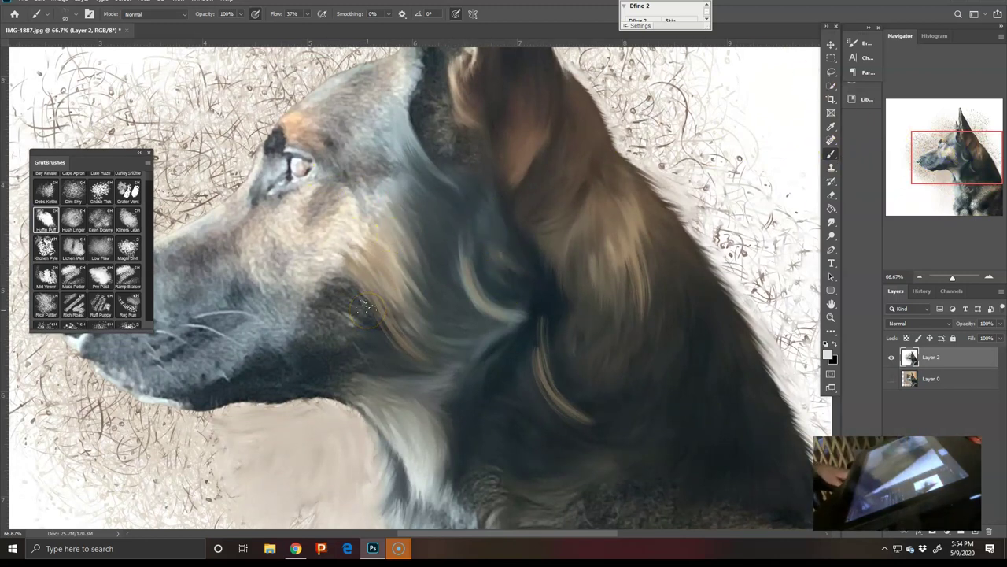
# - Select the Low Flaw brush from the GrutBrushes collection for the Brush tool and enlarge it to 150 px
pyautogui.moveTo(949, 163)
pyautogui.mouseDown()
pyautogui.moveTo(933, 164)
pyautogui.moveTo(963, 184)
pyautogui.moveTo(972, 157)
pyautogui.moveTo(973, 171)
pyautogui.moveTo(955, 174)
pyautogui.moveTo(963, 167)
pyautogui.mouseUp()
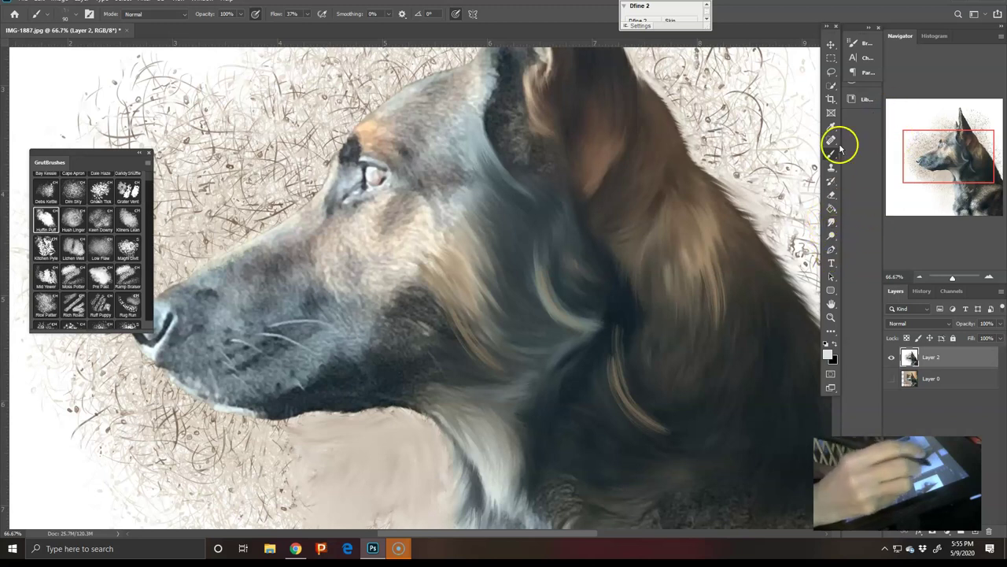
pyautogui.click(831, 237)
pyautogui.click(831, 155)
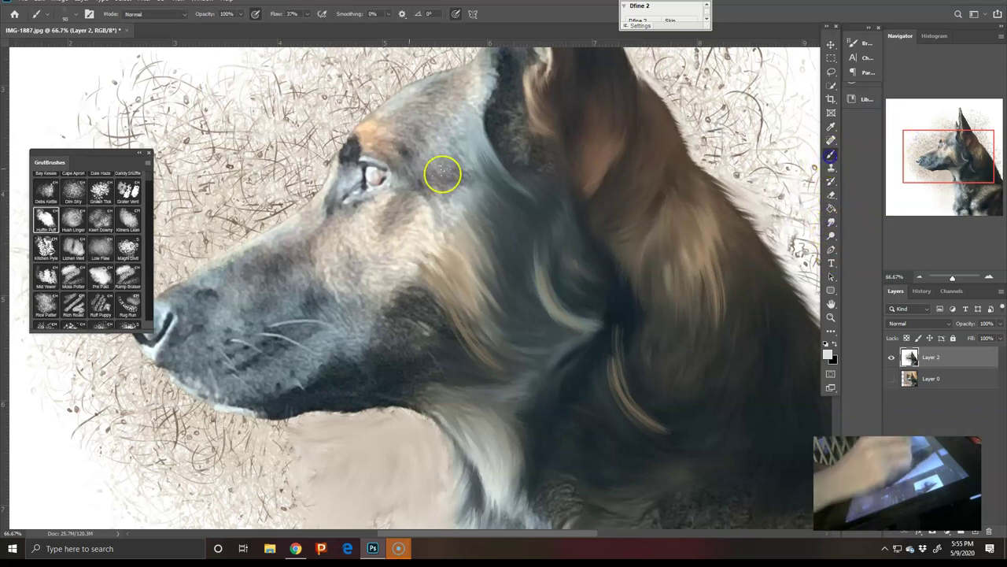
pyautogui.click(100, 247)
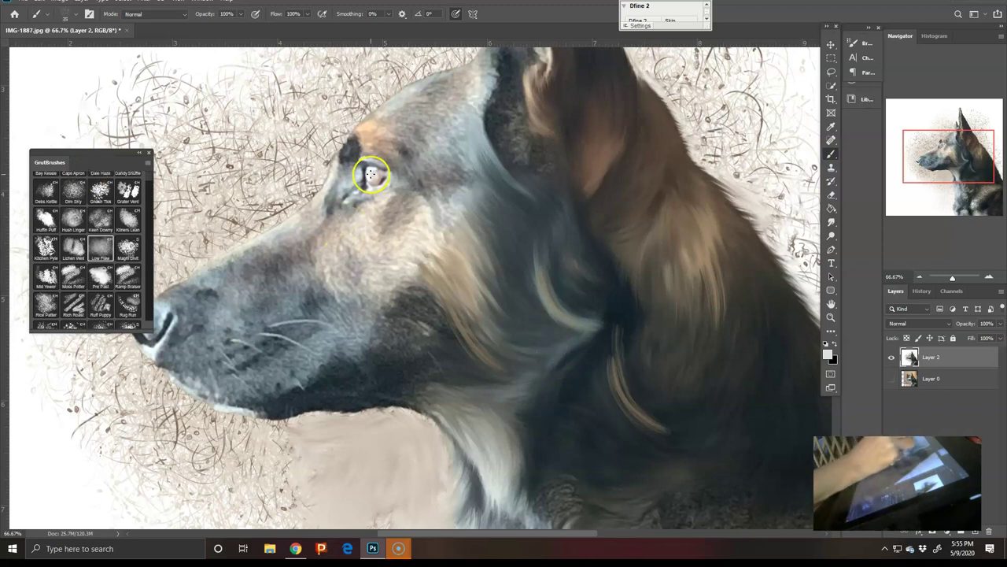
pyautogui.press(']')
pyautogui.press(']')
pyautogui.press(']')
pyautogui.press(']')
pyautogui.press(']')
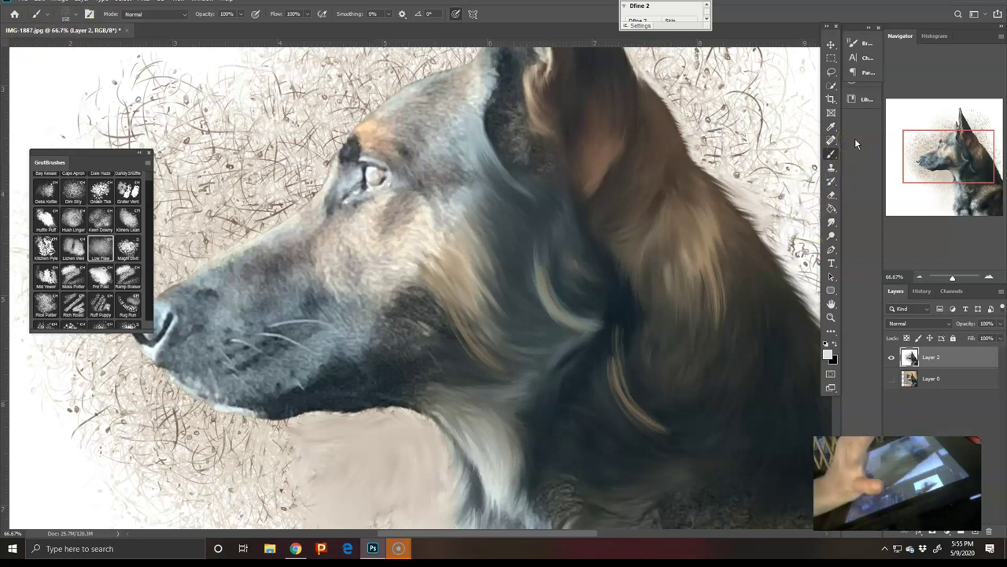
# - Choose the Pastel Medium Tip preset from the Dry Media Brushes set in Legacy Brushes 2 for the Brush tool
pyautogui.click(68, 12)
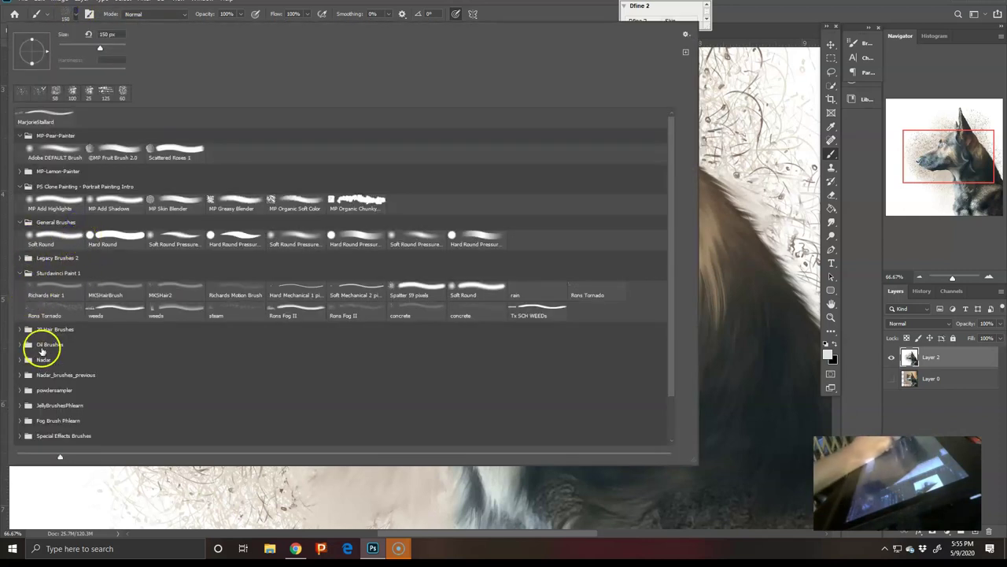
pyautogui.moveTo(669, 134); pyautogui.dragTo(667, 271)
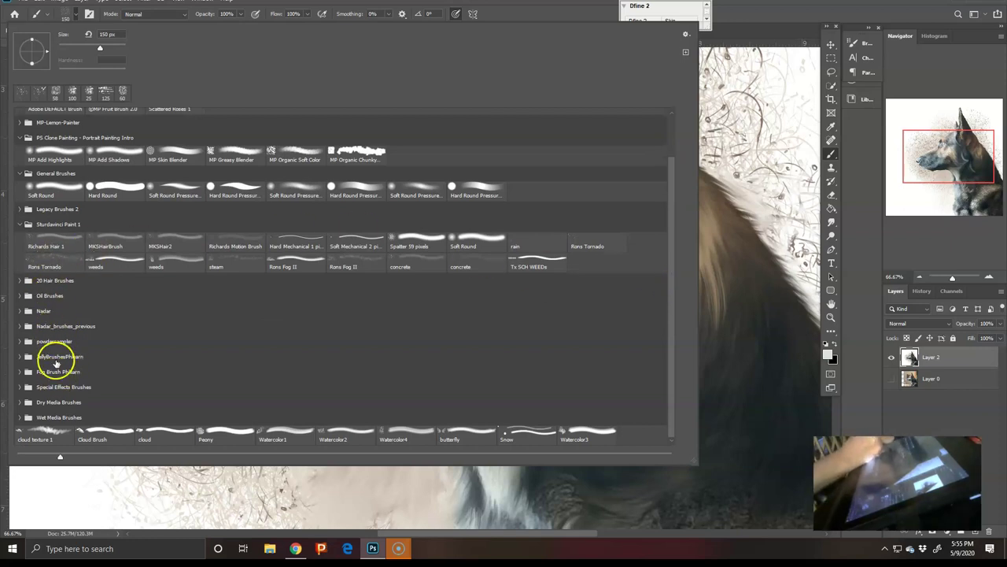
pyautogui.click(20, 209)
pyautogui.click(25, 316)
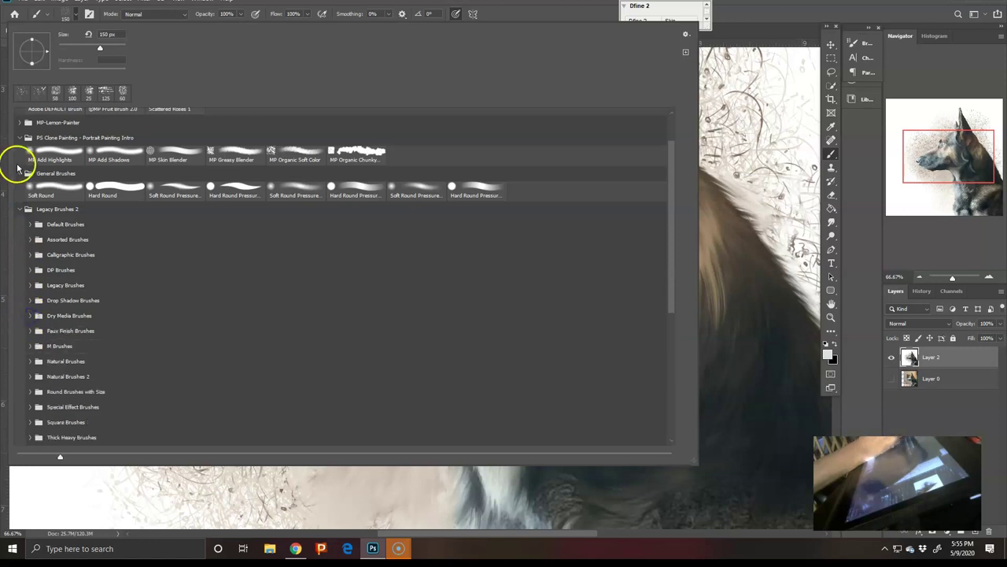
pyautogui.click(19, 174)
pyautogui.click(18, 138)
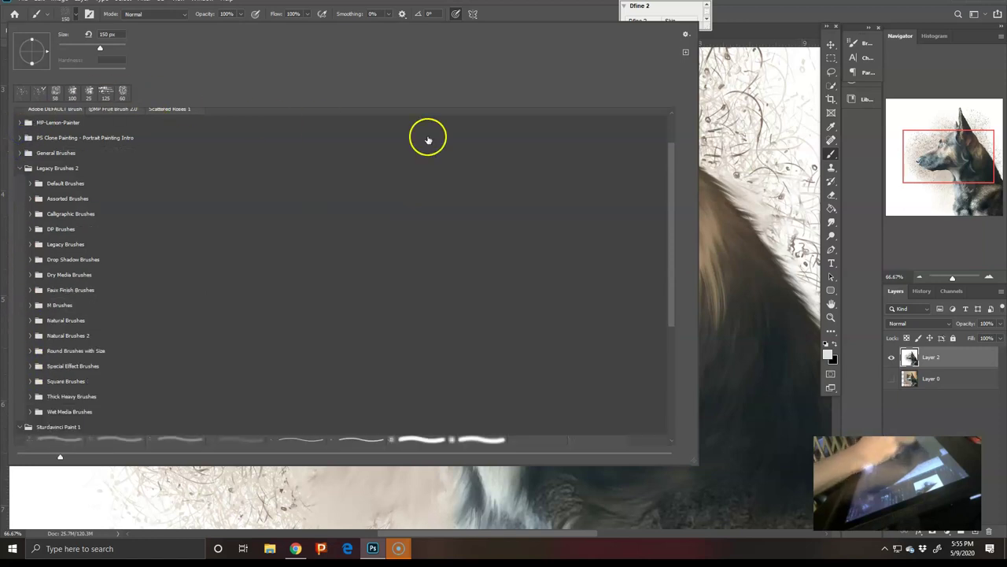
pyautogui.moveTo(672, 150); pyautogui.dragTo(675, 161)
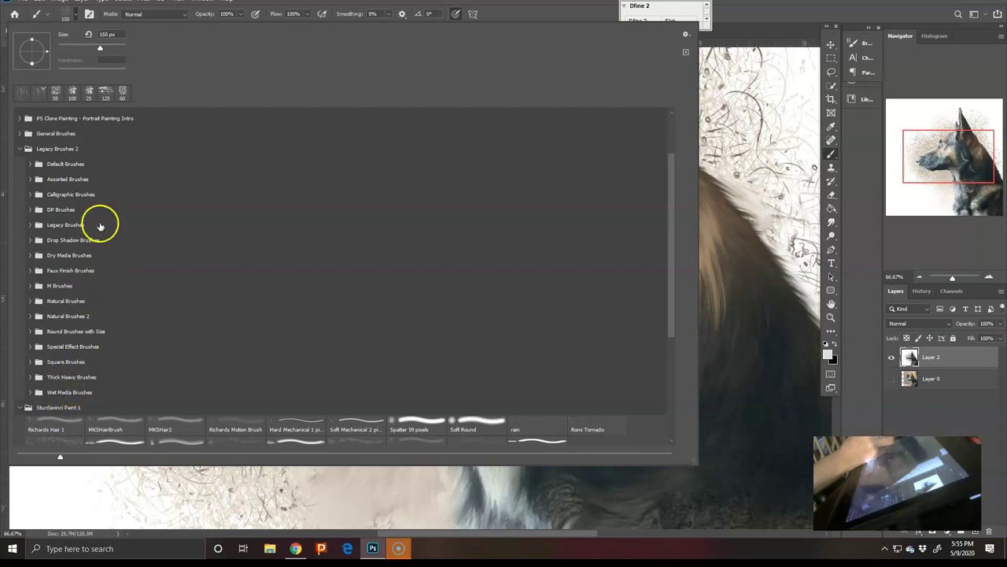
pyautogui.click(32, 255)
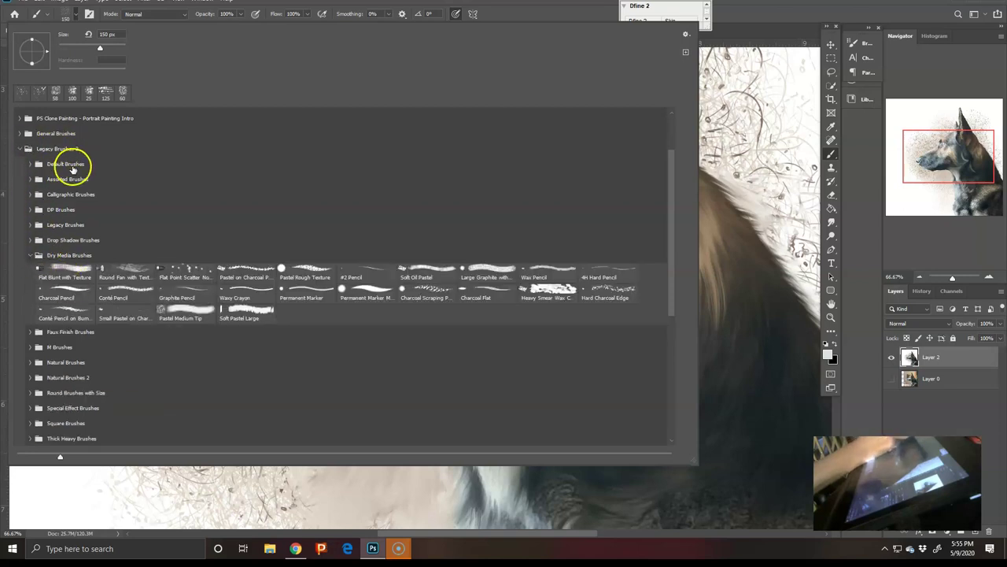
pyautogui.click(194, 308)
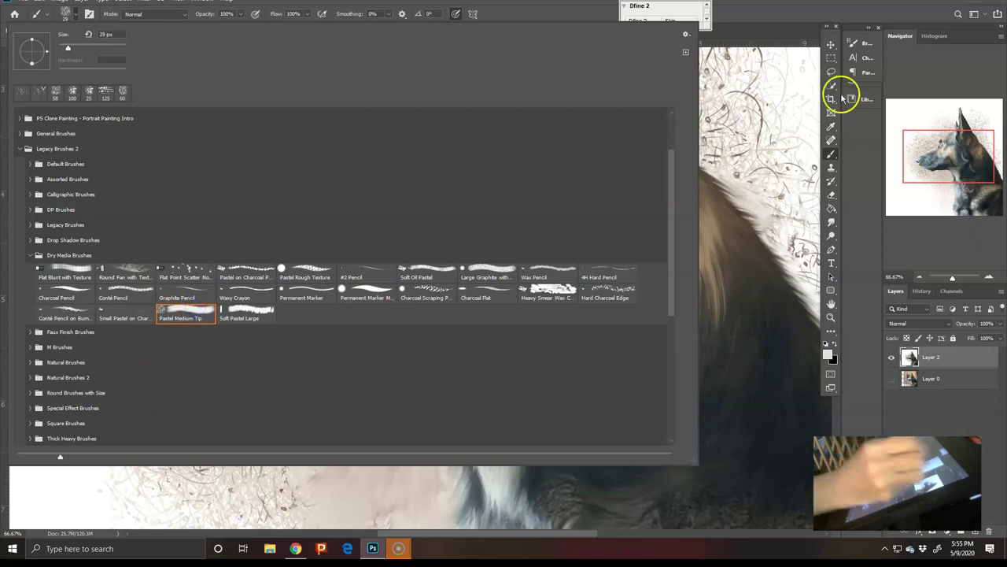
pyautogui.click(778, 35)
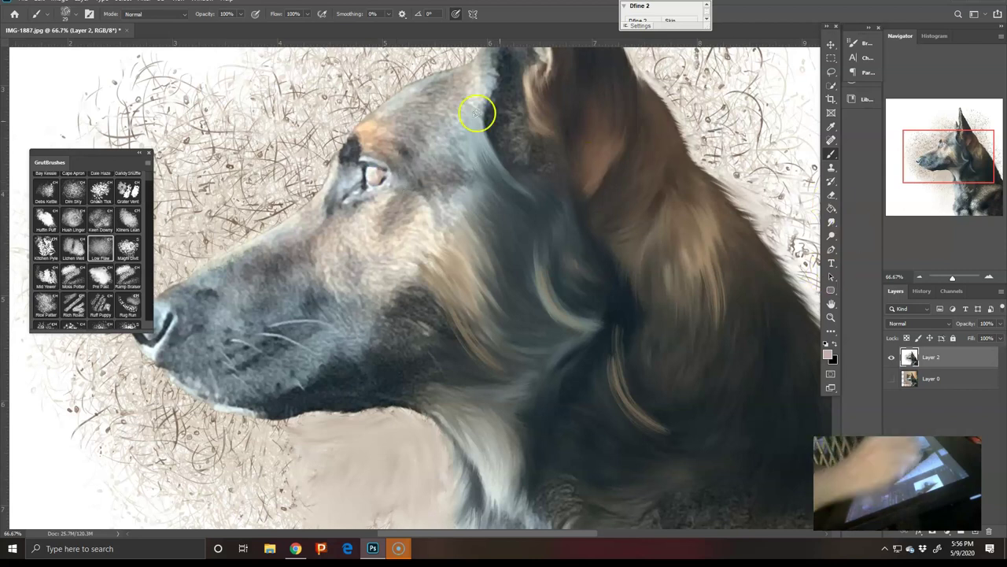
# - Set the brush opacity to 42% and the flow to 35%
pyautogui.click(240, 15)
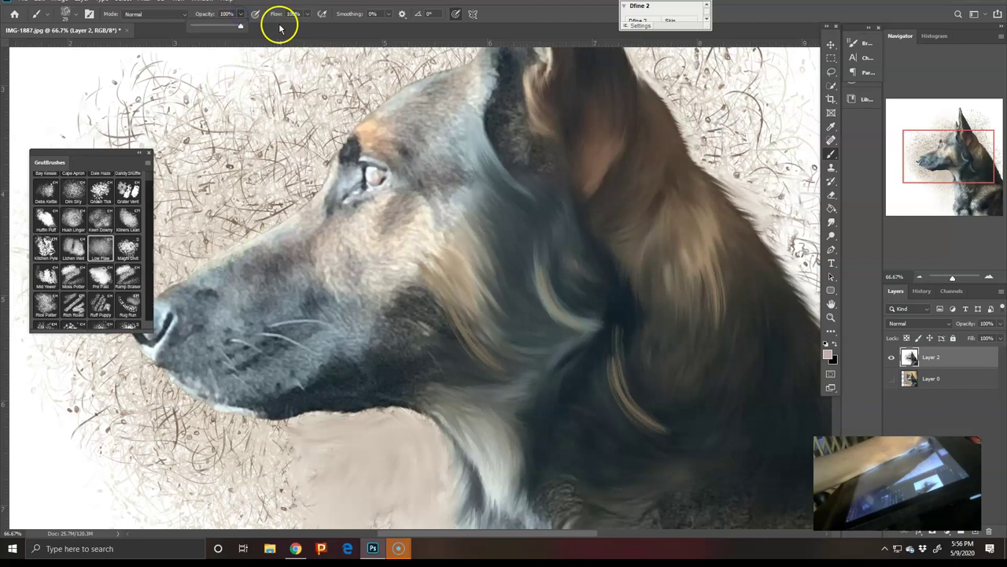
pyautogui.click(214, 27)
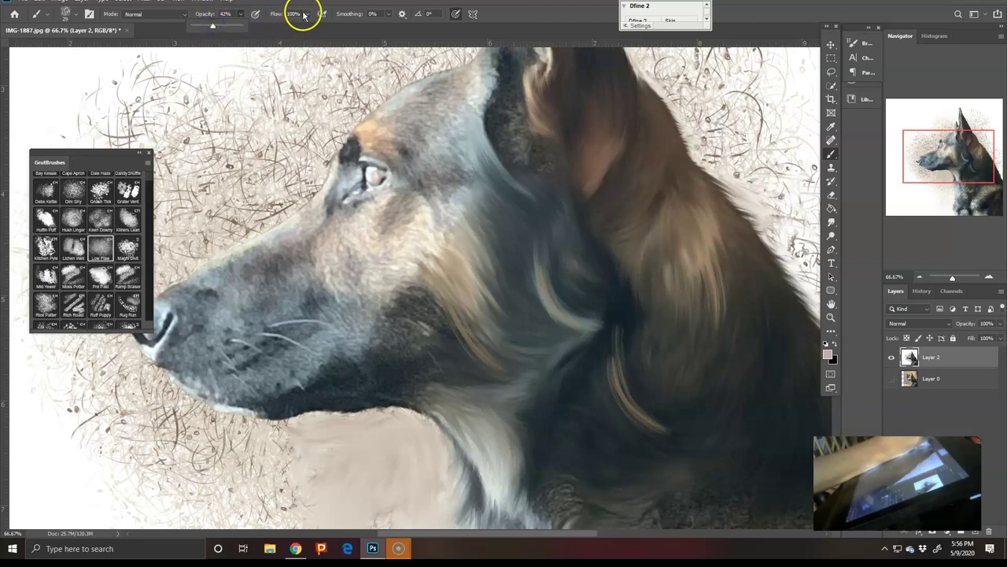
pyautogui.click(307, 14)
pyautogui.click(277, 28)
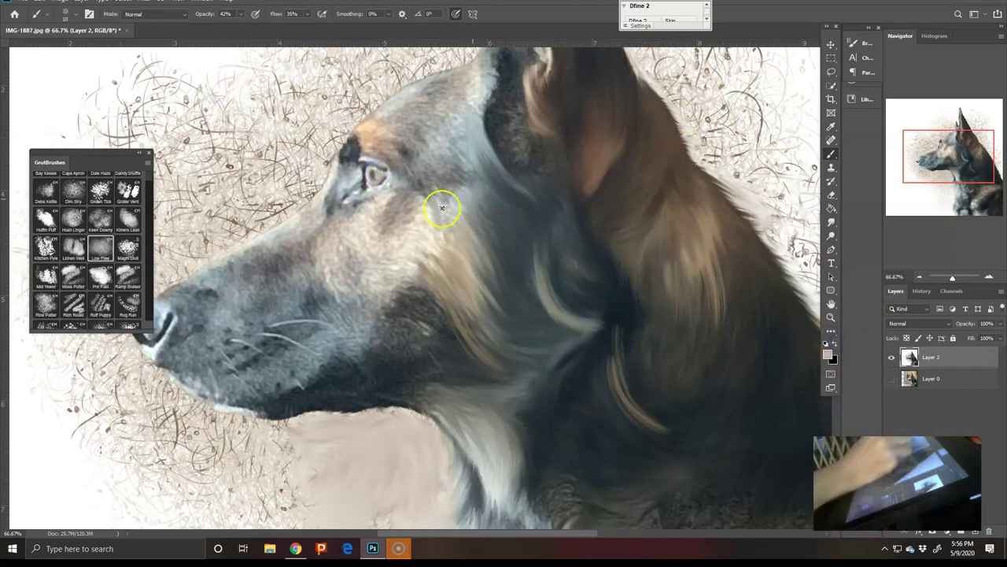
# - Set the foreground colour to white
pyautogui.click(827, 353)
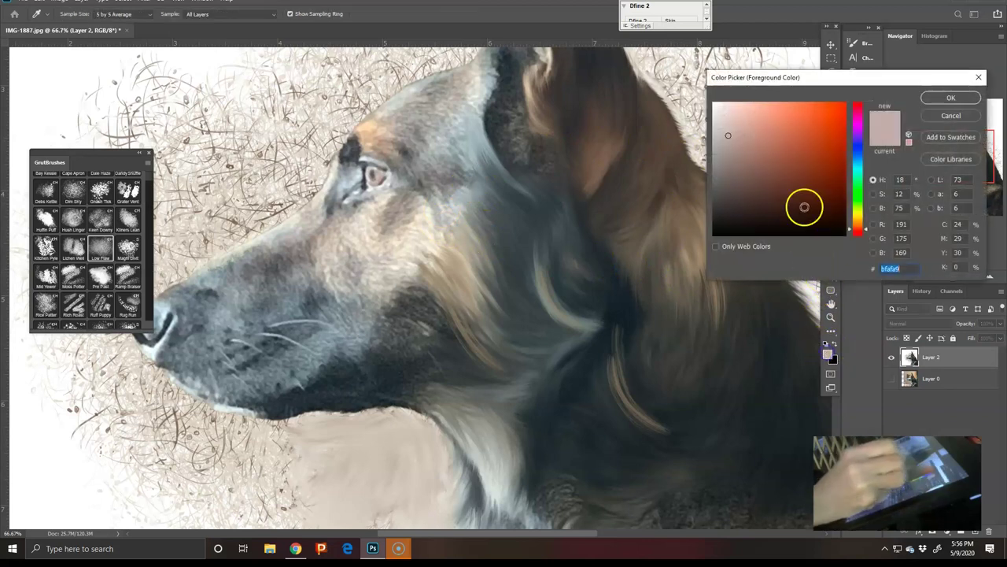
pyautogui.click(950, 98)
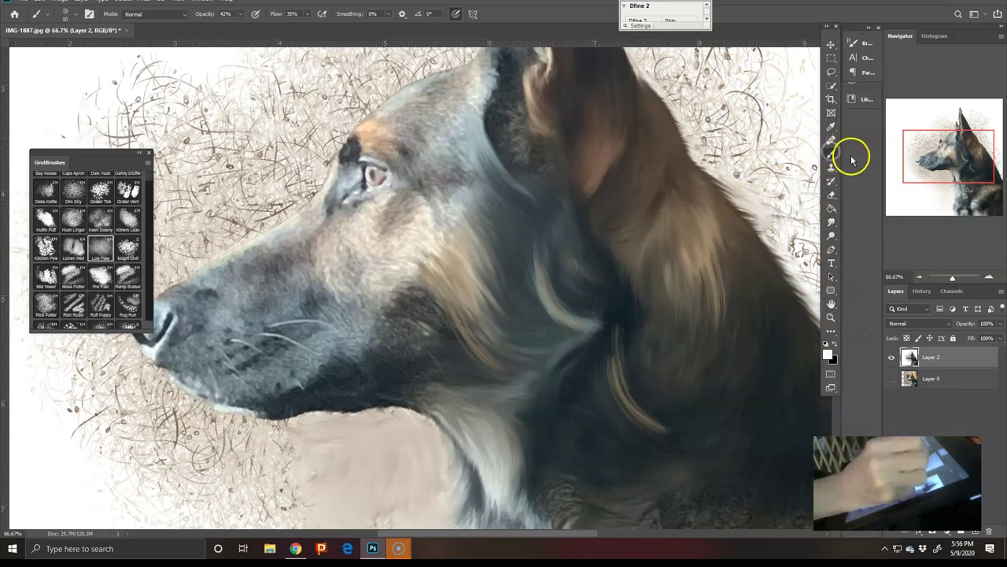
pyautogui.click(71, 19)
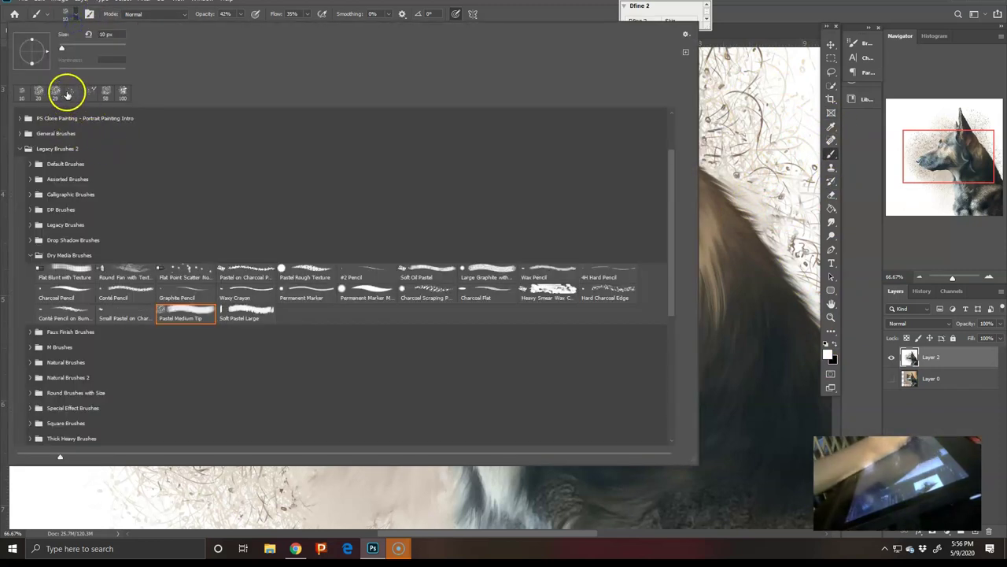
pyautogui.click(790, 35)
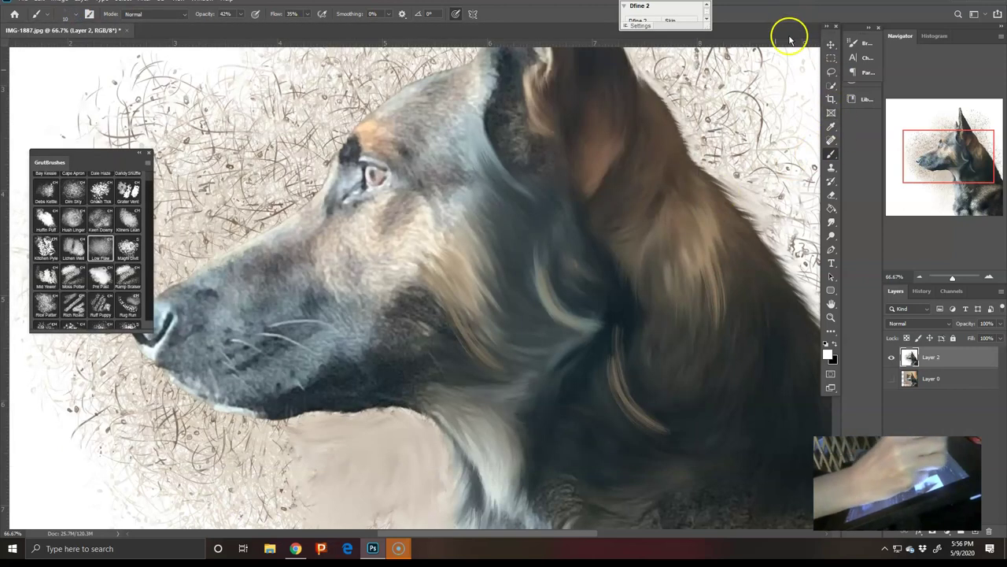
# - Switch to the Mixer Brush with a smaller tip and blend the fur around the eye and tan brow
pyautogui.rightClick(831, 154)
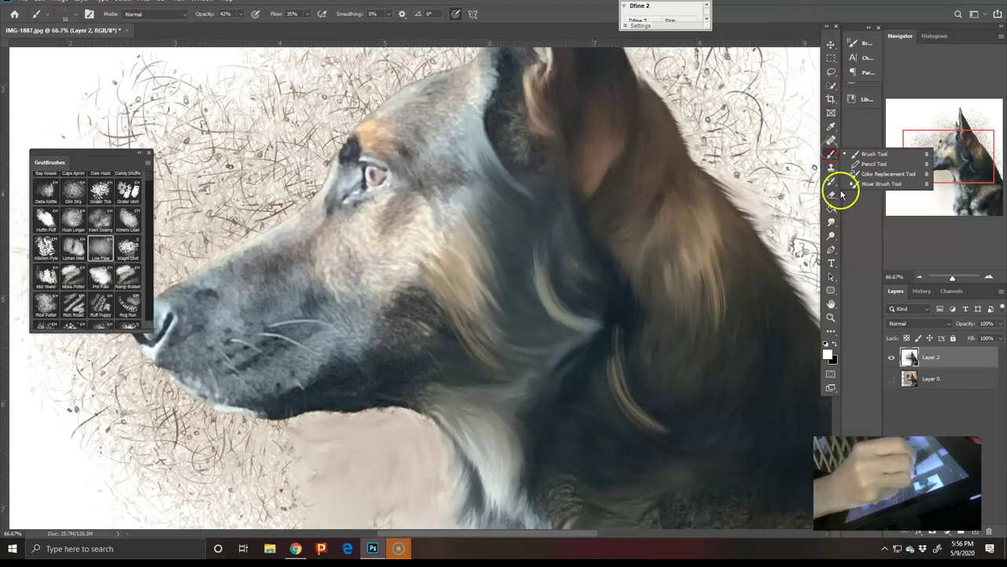
pyautogui.click(858, 187)
pyautogui.press('[')
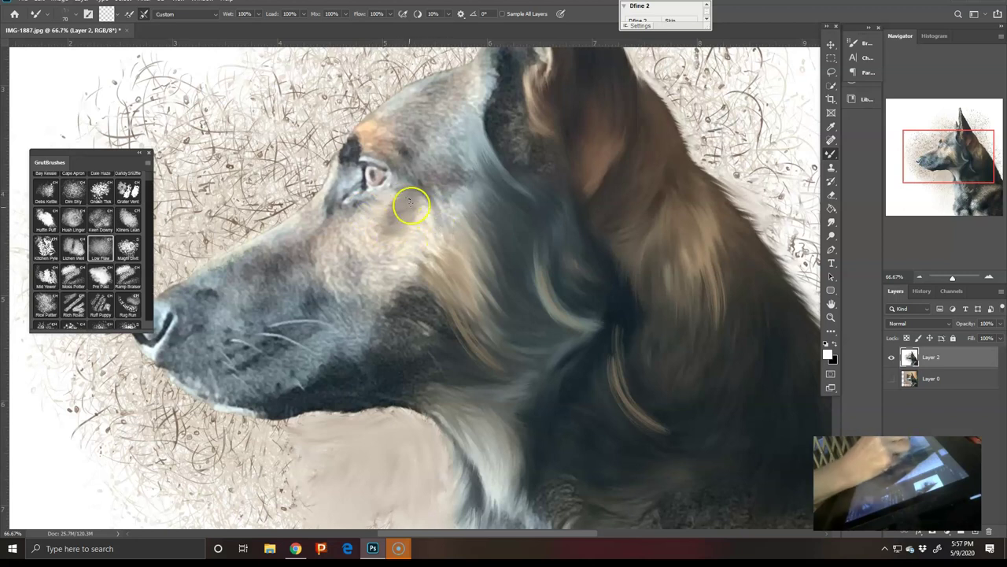
pyautogui.moveTo(401, 165); pyautogui.dragTo(366, 148)
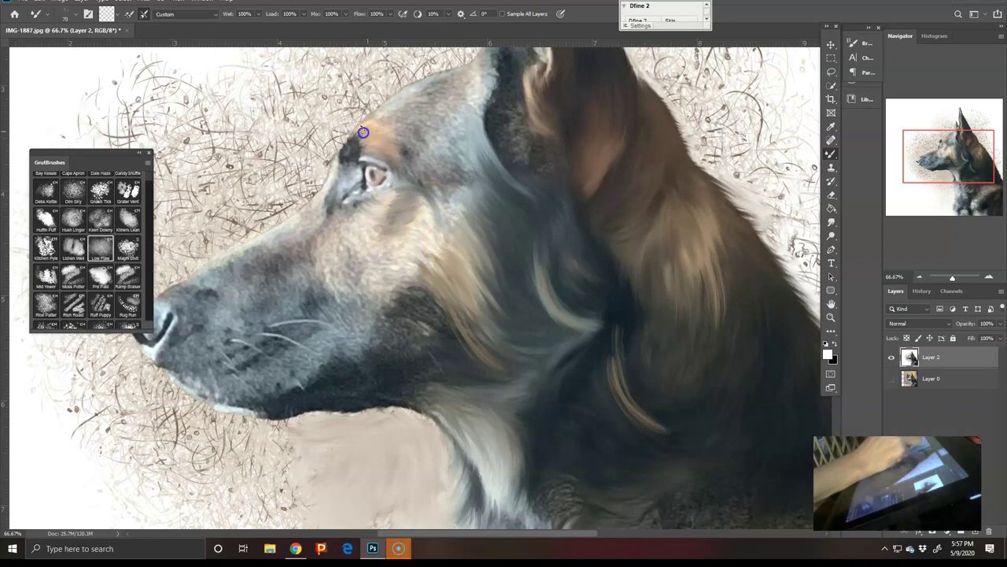
pyautogui.moveTo(395, 137)
pyautogui.mouseDown()
pyautogui.moveTo(351, 154)
pyautogui.moveTo(341, 187)
pyautogui.moveTo(347, 171)
pyautogui.mouseUp()
pyautogui.moveTo(346, 194)
pyautogui.mouseDown()
pyautogui.moveTo(383, 164)
pyautogui.moveTo(377, 160)
pyautogui.moveTo(417, 176)
pyautogui.mouseUp()
pyautogui.click(409, 193)
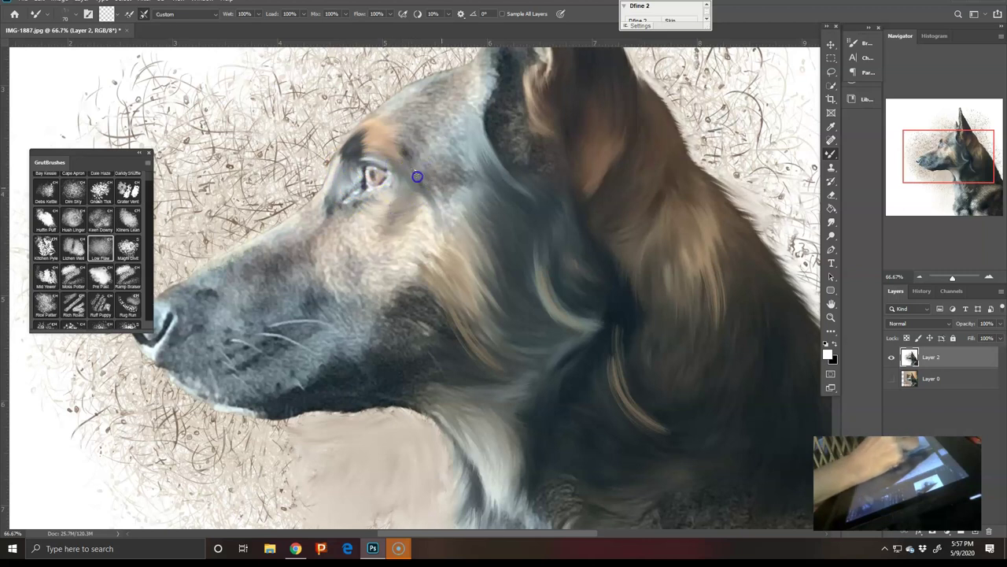
# - Blend the fur behind the eye, across the temple and over the forehead with smooth Mixer Brush strokes
pyautogui.moveTo(458, 220)
pyautogui.mouseDown()
pyautogui.moveTo(452, 253)
pyautogui.moveTo(454, 208)
pyautogui.moveTo(471, 219)
pyautogui.moveTo(477, 205)
pyautogui.moveTo(449, 88)
pyautogui.moveTo(458, 202)
pyautogui.mouseUp()
pyautogui.moveTo(466, 126)
pyautogui.mouseDown()
pyautogui.moveTo(474, 167)
pyautogui.moveTo(462, 163)
pyautogui.mouseUp()
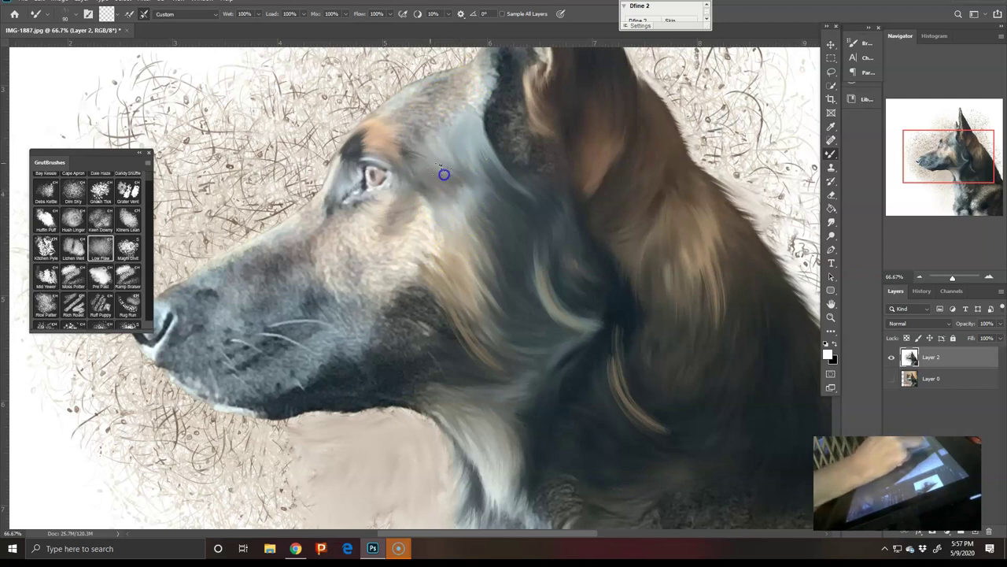
pyautogui.moveTo(411, 140); pyautogui.dragTo(426, 137)
pyautogui.click(464, 121)
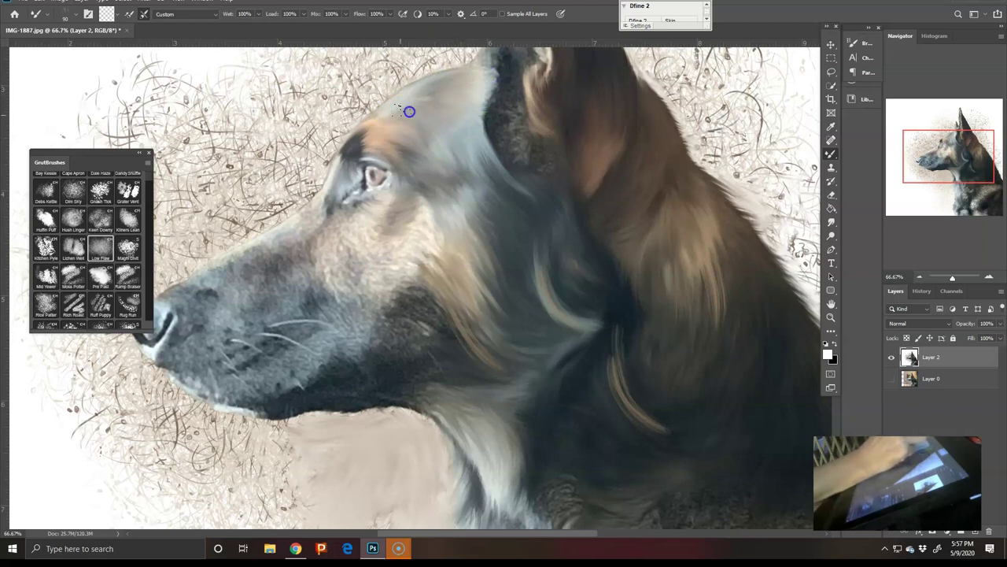
# - Blend the dark fur along the front edge and base of the ear into the head
pyautogui.moveTo(504, 148)
pyautogui.mouseDown()
pyautogui.moveTo(491, 128)
pyautogui.moveTo(531, 130)
pyautogui.moveTo(509, 165)
pyautogui.moveTo(551, 141)
pyautogui.moveTo(551, 180)
pyautogui.moveTo(507, 135)
pyautogui.moveTo(520, 111)
pyautogui.moveTo(489, 114)
pyautogui.moveTo(504, 100)
pyautogui.moveTo(503, 80)
pyautogui.moveTo(530, 152)
pyautogui.moveTo(485, 100)
pyautogui.mouseUp()
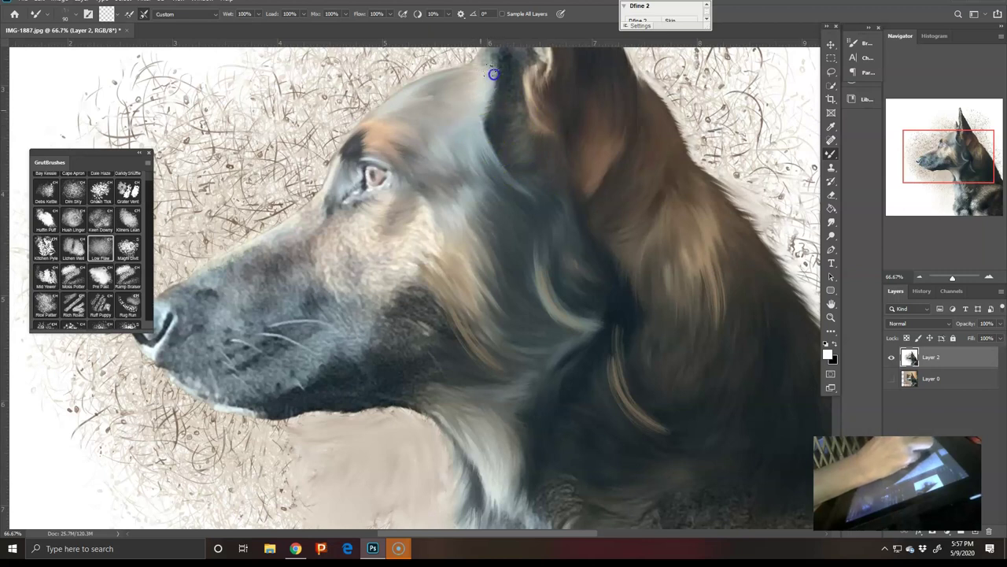
pyautogui.moveTo(479, 120)
pyautogui.mouseDown()
pyautogui.moveTo(519, 174)
pyautogui.moveTo(498, 169)
pyautogui.moveTo(509, 181)
pyautogui.moveTo(482, 142)
pyautogui.moveTo(488, 170)
pyautogui.moveTo(534, 175)
pyautogui.moveTo(494, 154)
pyautogui.moveTo(497, 120)
pyautogui.mouseUp()
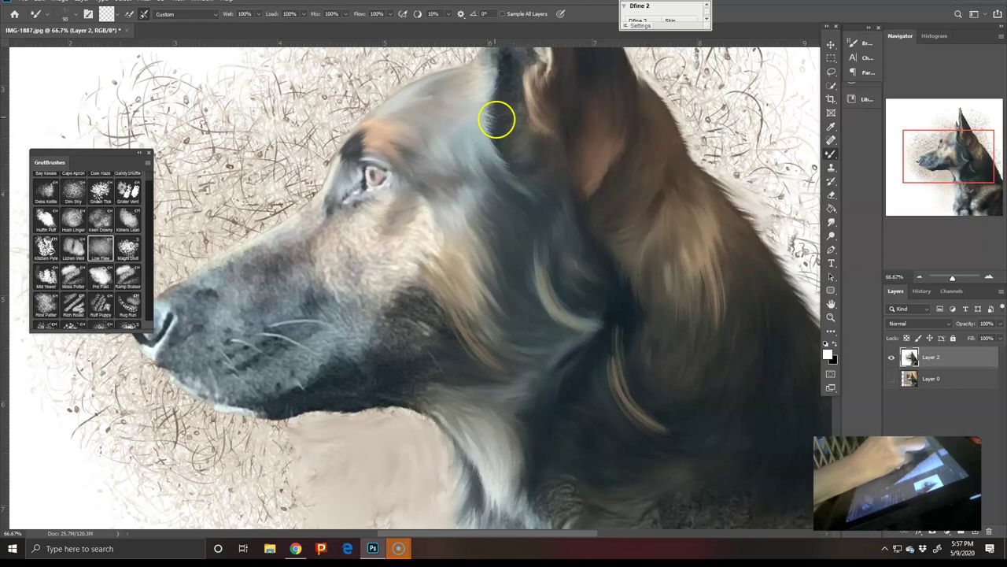
pyautogui.moveTo(927, 144); pyautogui.dragTo(929, 136)
pyautogui.moveTo(553, 137)
pyautogui.mouseDown()
pyautogui.moveTo(519, 189)
pyautogui.moveTo(492, 183)
pyautogui.mouseUp()
pyautogui.moveTo(490, 144)
pyautogui.mouseDown()
pyautogui.moveTo(480, 110)
pyautogui.moveTo(458, 157)
pyautogui.moveTo(462, 127)
pyautogui.moveTo(473, 149)
pyautogui.mouseUp()
# - Blend the tan cheek fur below the eye and smooth it toward the start of the muzzle
pyautogui.moveTo(380, 278)
pyautogui.mouseDown()
pyautogui.moveTo(326, 302)
pyautogui.moveTo(379, 343)
pyautogui.moveTo(352, 339)
pyautogui.moveTo(418, 369)
pyautogui.moveTo(412, 340)
pyautogui.mouseUp()
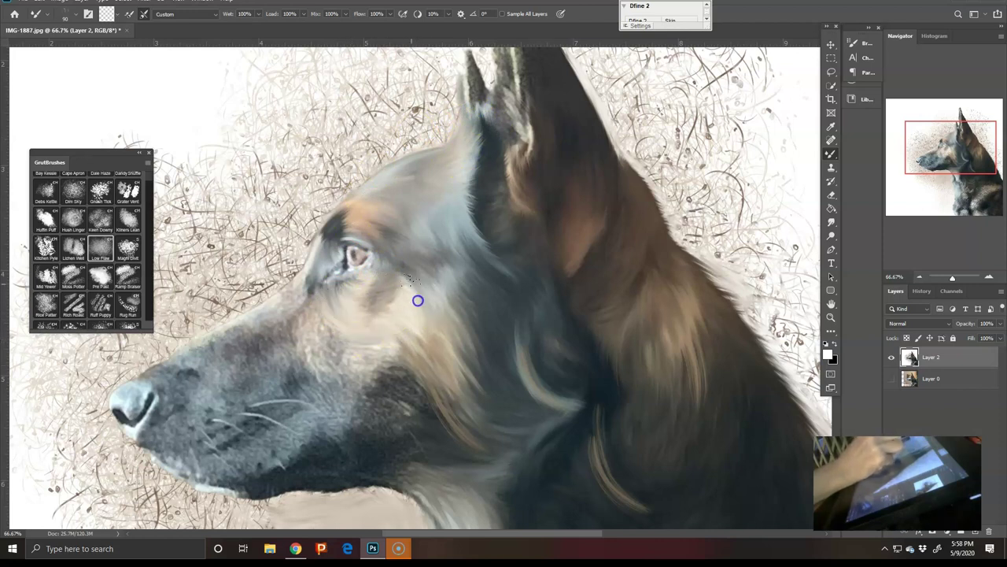
pyautogui.moveTo(418, 301); pyautogui.dragTo(409, 267)
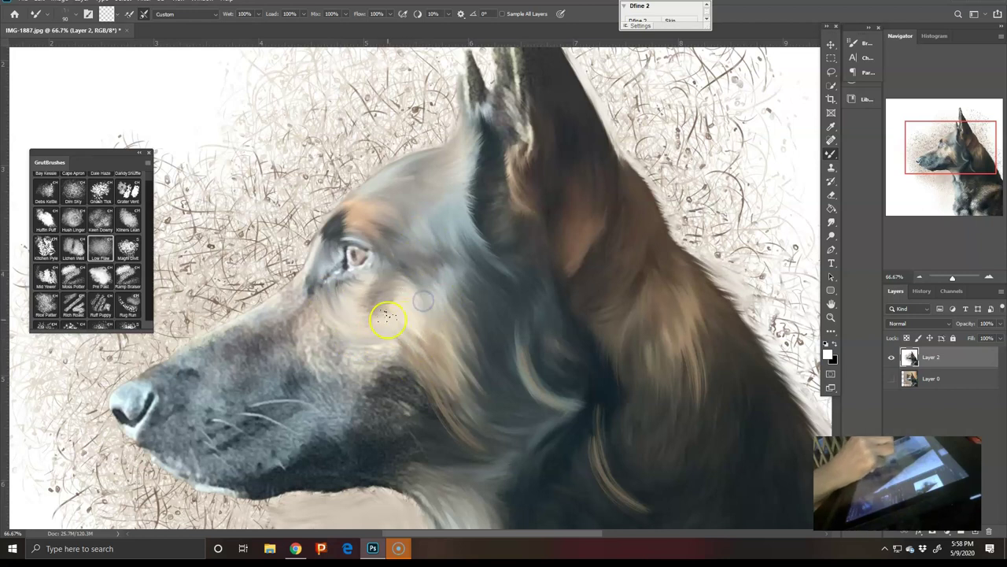
pyautogui.moveTo(362, 296)
pyautogui.mouseDown()
pyautogui.moveTo(346, 241)
pyautogui.moveTo(343, 263)
pyautogui.moveTo(339, 249)
pyautogui.moveTo(361, 244)
pyautogui.moveTo(374, 277)
pyautogui.moveTo(345, 313)
pyautogui.moveTo(357, 349)
pyautogui.moveTo(316, 326)
pyautogui.moveTo(345, 313)
pyautogui.moveTo(328, 362)
pyautogui.moveTo(324, 309)
pyautogui.moveTo(312, 347)
pyautogui.moveTo(304, 335)
pyautogui.moveTo(318, 385)
pyautogui.moveTo(365, 371)
pyautogui.moveTo(347, 337)
pyautogui.moveTo(400, 349)
pyautogui.moveTo(373, 376)
pyautogui.mouseUp()
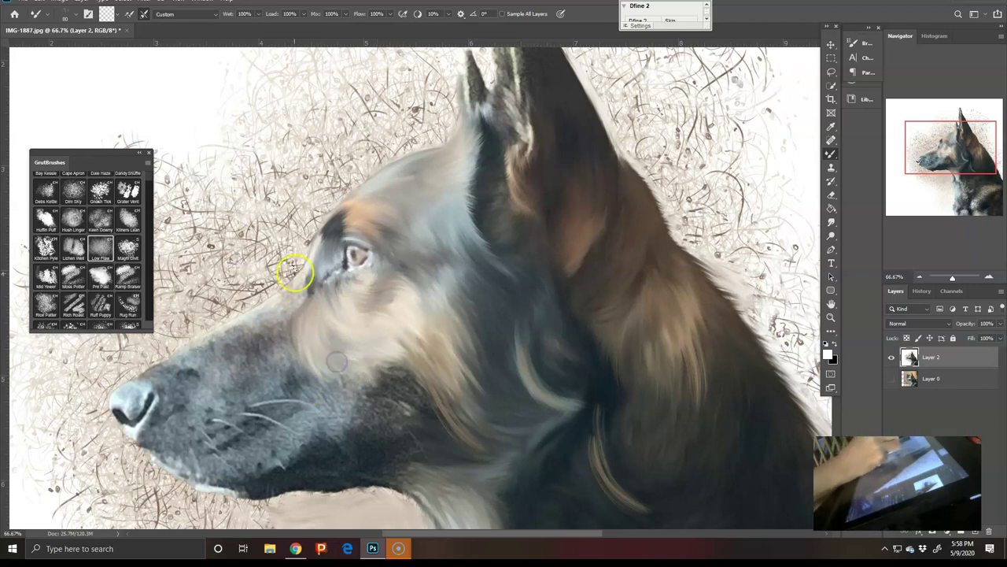
pyautogui.moveTo(299, 381); pyautogui.dragTo(299, 395)
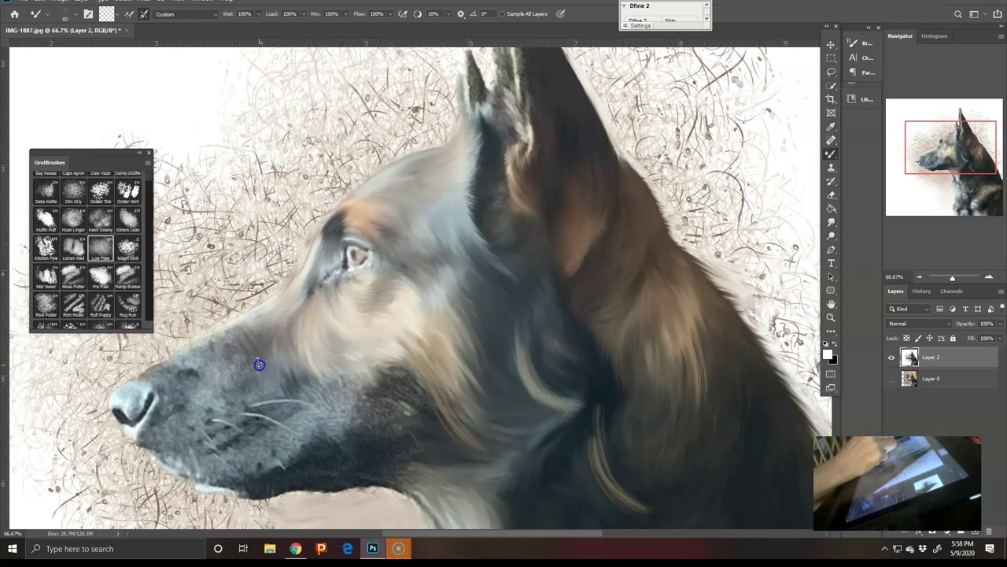
# - Blend the muzzle fur from the bridge to the lips, smoothing over the whiskers and speckled texture
pyautogui.moveTo(234, 341)
pyautogui.mouseDown()
pyautogui.moveTo(257, 426)
pyautogui.moveTo(251, 401)
pyautogui.moveTo(247, 409)
pyautogui.moveTo(312, 414)
pyautogui.moveTo(260, 406)
pyautogui.moveTo(254, 344)
pyautogui.moveTo(232, 415)
pyautogui.moveTo(217, 435)
pyautogui.moveTo(193, 430)
pyautogui.moveTo(230, 455)
pyautogui.moveTo(245, 429)
pyautogui.moveTo(211, 404)
pyautogui.moveTo(188, 432)
pyautogui.mouseUp()
pyautogui.moveTo(256, 411)
pyautogui.mouseDown()
pyautogui.moveTo(238, 419)
pyautogui.moveTo(230, 441)
pyautogui.mouseUp()
pyautogui.moveTo(305, 403)
pyautogui.mouseDown()
pyautogui.moveTo(282, 443)
pyautogui.moveTo(328, 426)
pyautogui.moveTo(228, 464)
pyautogui.moveTo(295, 448)
pyautogui.moveTo(269, 460)
pyautogui.moveTo(203, 471)
pyautogui.mouseUp()
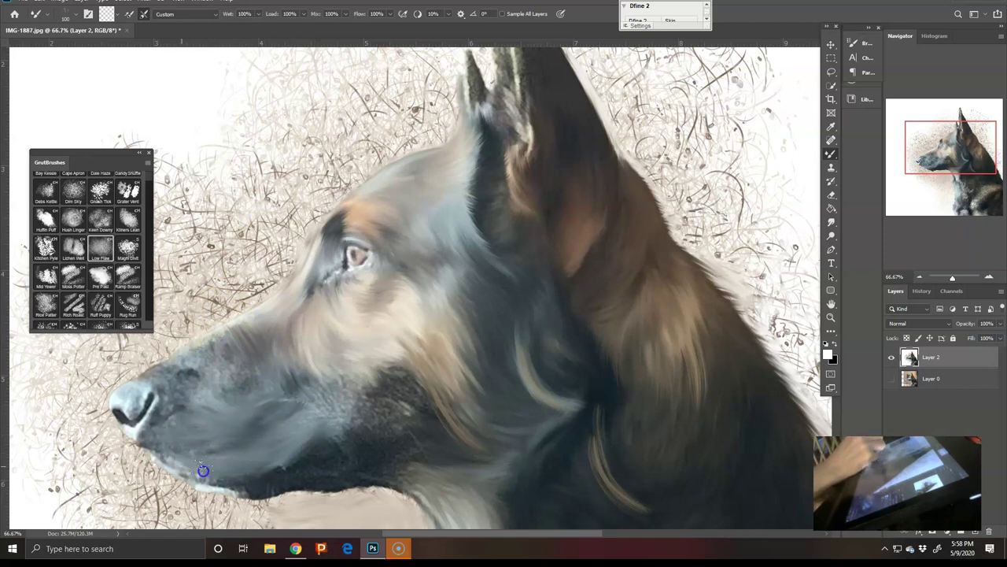
pyautogui.moveTo(148, 447)
pyautogui.mouseDown()
pyautogui.moveTo(228, 470)
pyautogui.moveTo(364, 439)
pyautogui.moveTo(312, 422)
pyautogui.mouseUp()
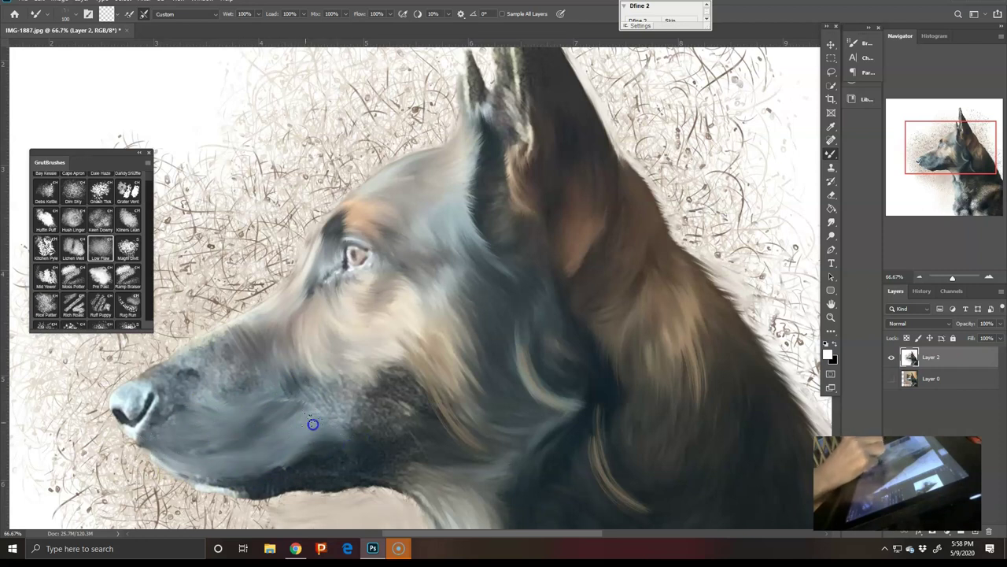
pyautogui.moveTo(221, 418)
pyautogui.mouseDown()
pyautogui.moveTo(196, 431)
pyautogui.moveTo(174, 420)
pyautogui.moveTo(190, 415)
pyautogui.moveTo(166, 421)
pyautogui.moveTo(213, 432)
pyautogui.moveTo(155, 378)
pyautogui.moveTo(194, 402)
pyautogui.moveTo(178, 377)
pyautogui.moveTo(225, 403)
pyautogui.moveTo(184, 379)
pyautogui.moveTo(222, 413)
pyautogui.moveTo(203, 375)
pyautogui.moveTo(238, 390)
pyautogui.moveTo(241, 369)
pyautogui.moveTo(257, 386)
pyautogui.moveTo(219, 358)
pyautogui.moveTo(268, 394)
pyautogui.mouseUp()
pyautogui.moveTo(181, 412)
pyautogui.mouseDown()
pyautogui.moveTo(148, 438)
pyautogui.moveTo(176, 407)
pyautogui.moveTo(222, 456)
pyautogui.moveTo(221, 471)
pyautogui.moveTo(177, 450)
pyautogui.moveTo(202, 472)
pyautogui.moveTo(169, 458)
pyautogui.moveTo(229, 438)
pyautogui.mouseUp()
pyautogui.moveTo(275, 404)
pyautogui.mouseDown()
pyautogui.moveTo(311, 419)
pyautogui.moveTo(367, 399)
pyautogui.moveTo(394, 415)
pyautogui.mouseUp()
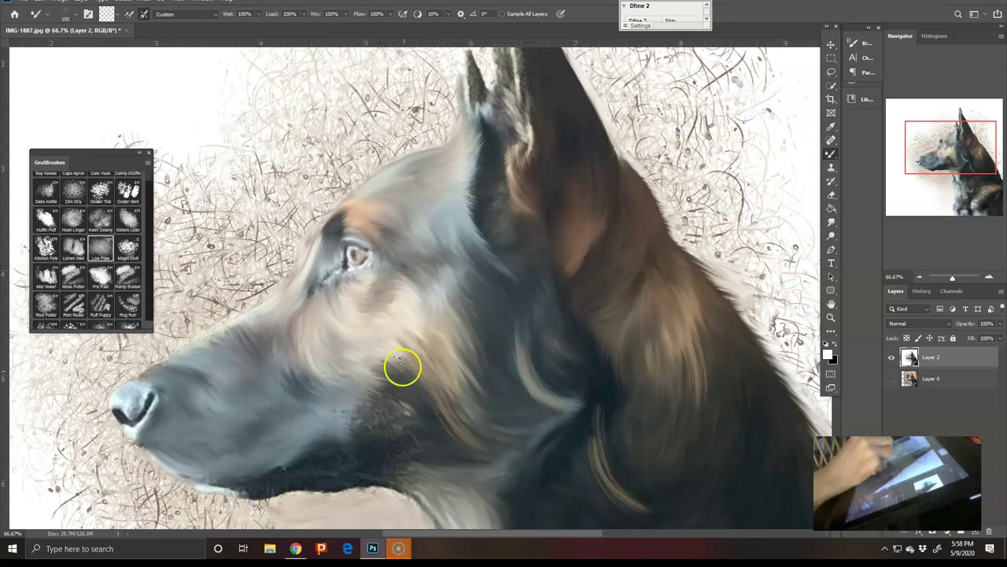
# - Blend the dark jaw fur behind the mouth, then reduce the tip and smooth the lower lip and chin
pyautogui.moveTo(450, 412)
pyautogui.mouseDown()
pyautogui.moveTo(433, 373)
pyautogui.moveTo(414, 403)
pyautogui.moveTo(377, 393)
pyautogui.mouseUp()
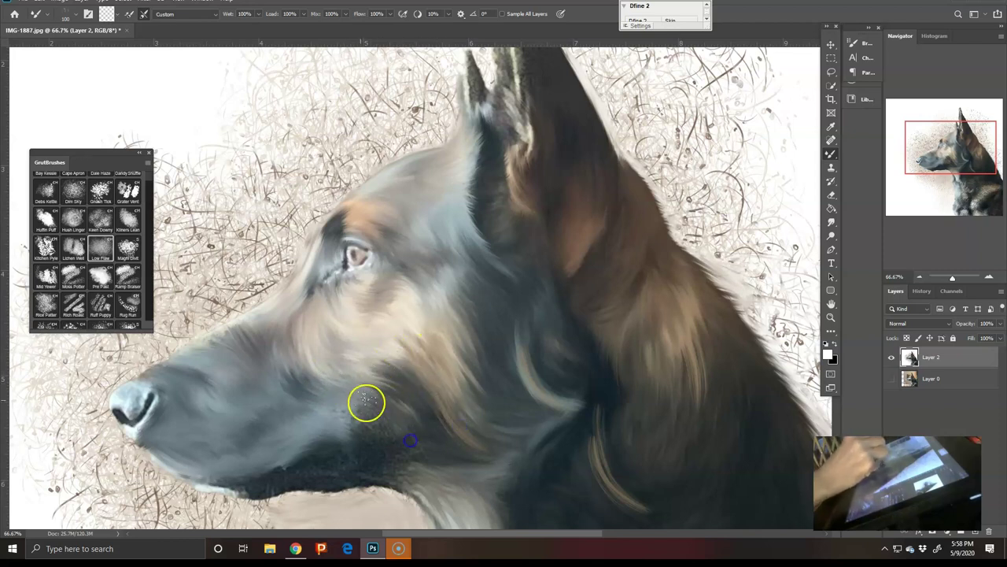
pyautogui.moveTo(383, 427); pyautogui.dragTo(372, 447)
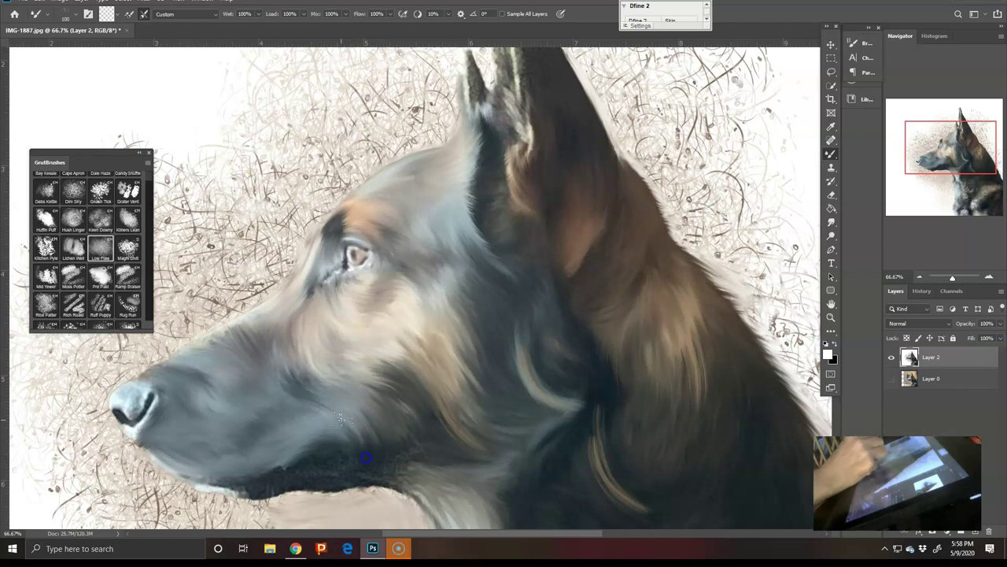
pyautogui.press('[')
pyautogui.moveTo(295, 477)
pyautogui.mouseDown()
pyautogui.moveTo(232, 495)
pyautogui.moveTo(218, 487)
pyautogui.moveTo(242, 481)
pyautogui.moveTo(189, 473)
pyautogui.mouseUp()
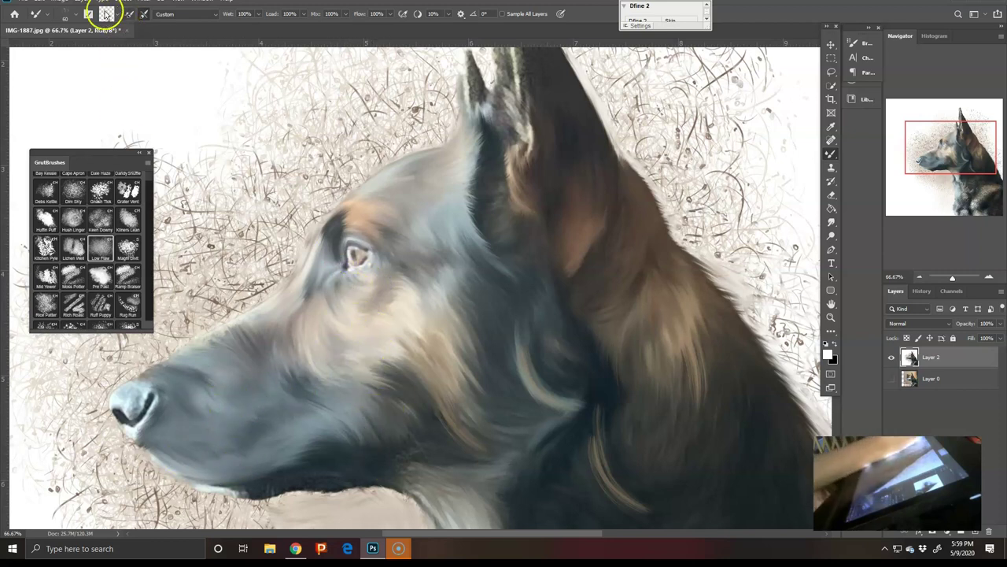
pyautogui.click(76, 15)
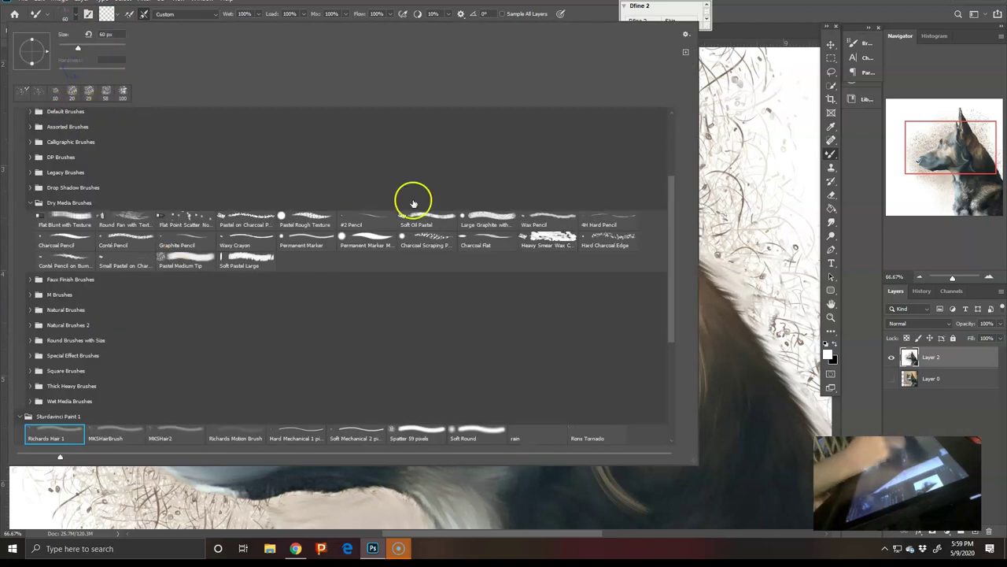
pyautogui.click(829, 158)
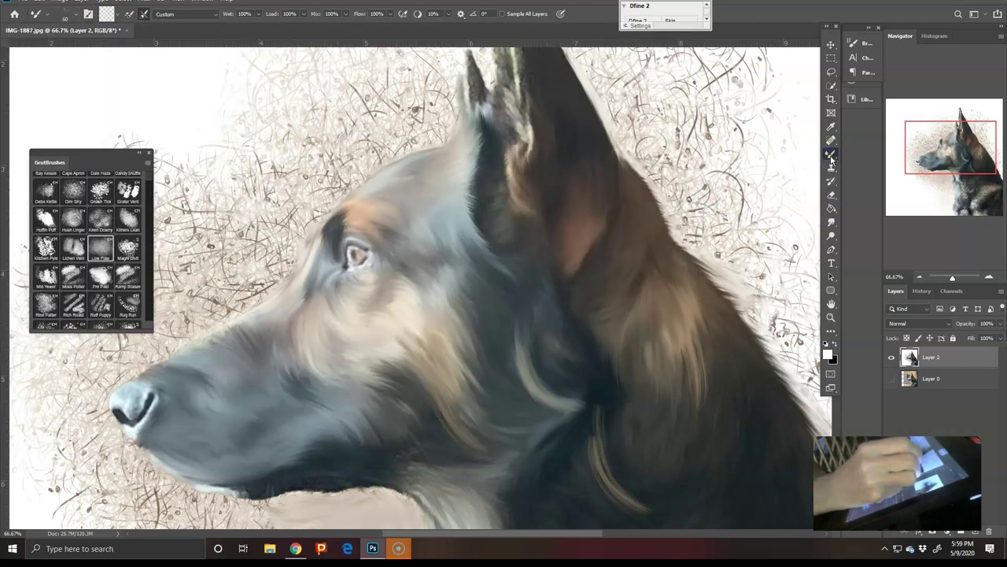
# - Switch to the regular Brush at 125 px with black and paint dark fur strokes over the muzzle, from nose to lips
pyautogui.click(831, 157)
pyautogui.click(831, 156)
pyautogui.click(861, 151)
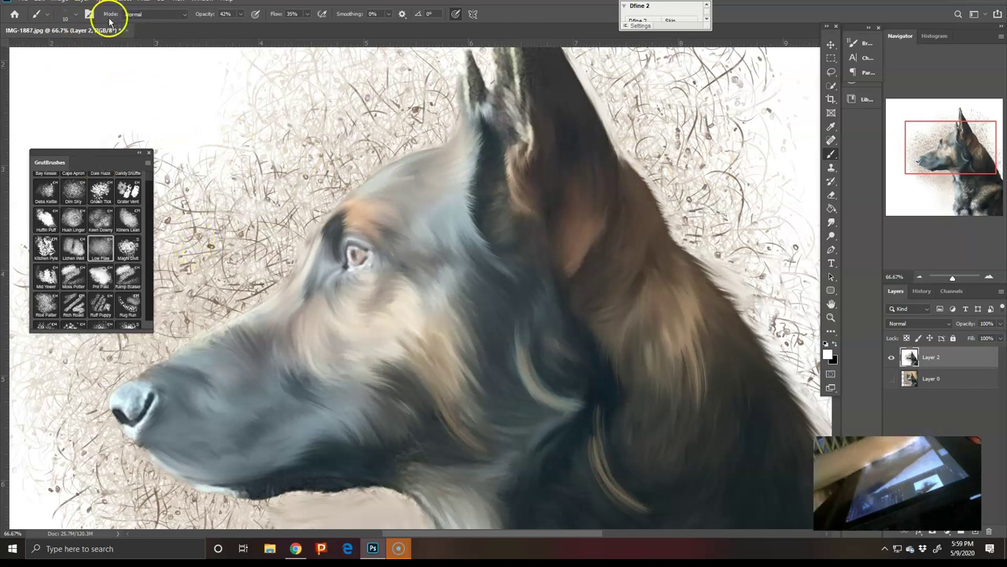
pyautogui.click(69, 13)
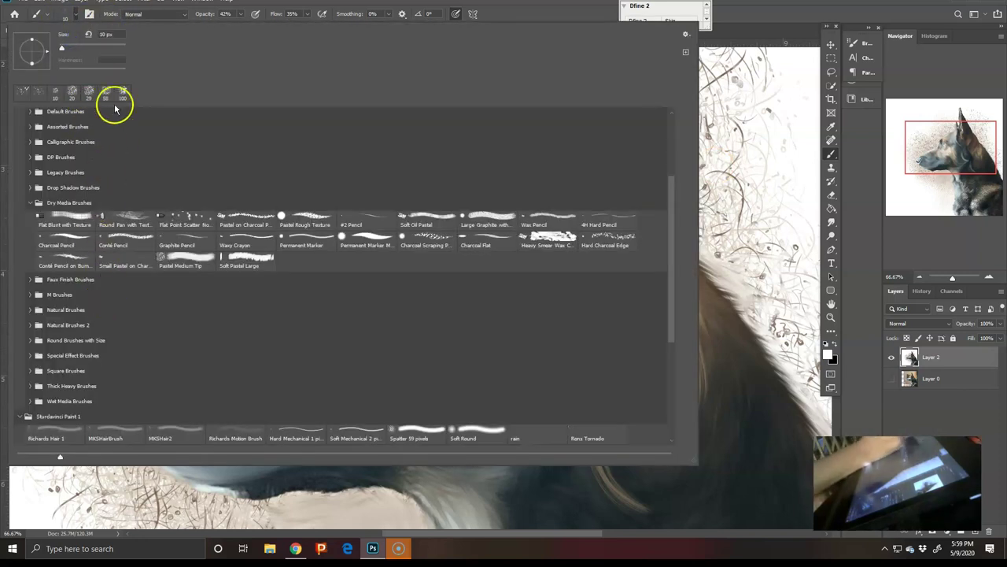
pyautogui.click(242, 4)
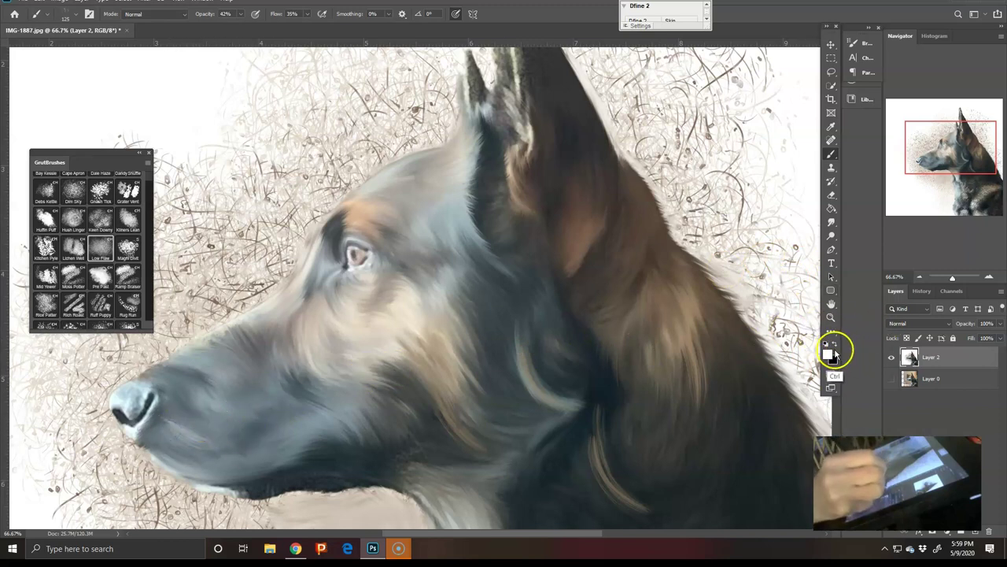
pyautogui.click(835, 344)
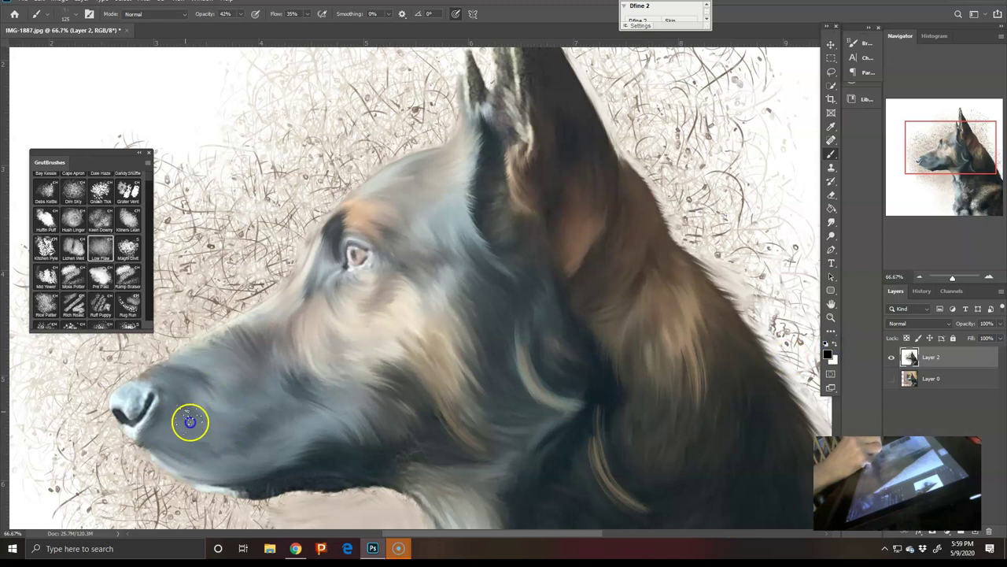
pyautogui.moveTo(182, 407); pyautogui.dragTo(210, 424)
pyautogui.moveTo(160, 391)
pyautogui.mouseDown()
pyautogui.moveTo(180, 425)
pyautogui.moveTo(171, 449)
pyautogui.moveTo(219, 468)
pyautogui.moveTo(340, 439)
pyautogui.mouseUp()
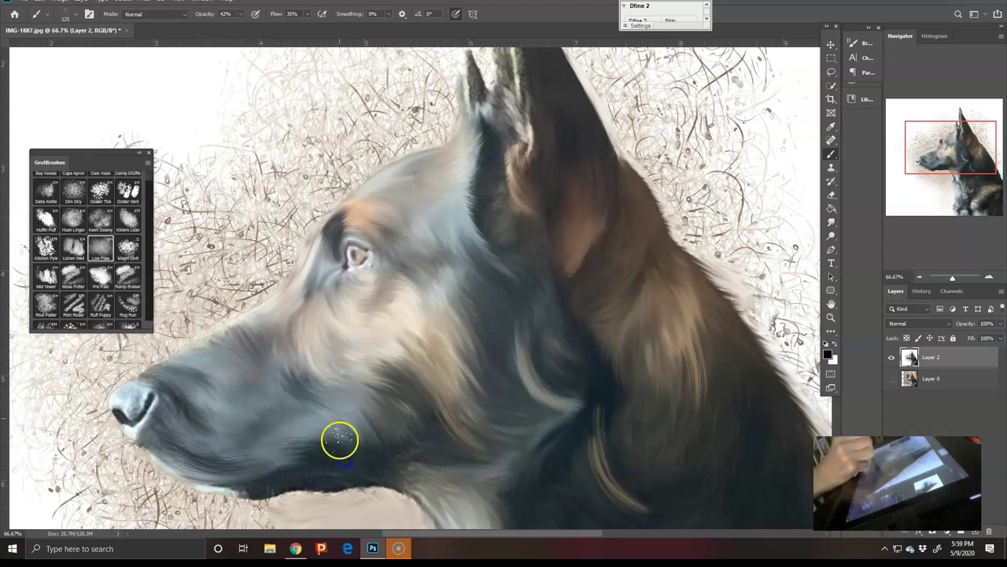
pyautogui.moveTo(203, 414); pyautogui.dragTo(229, 432)
pyautogui.moveTo(179, 377); pyautogui.dragTo(230, 411)
pyautogui.moveTo(198, 362); pyautogui.dragTo(217, 375)
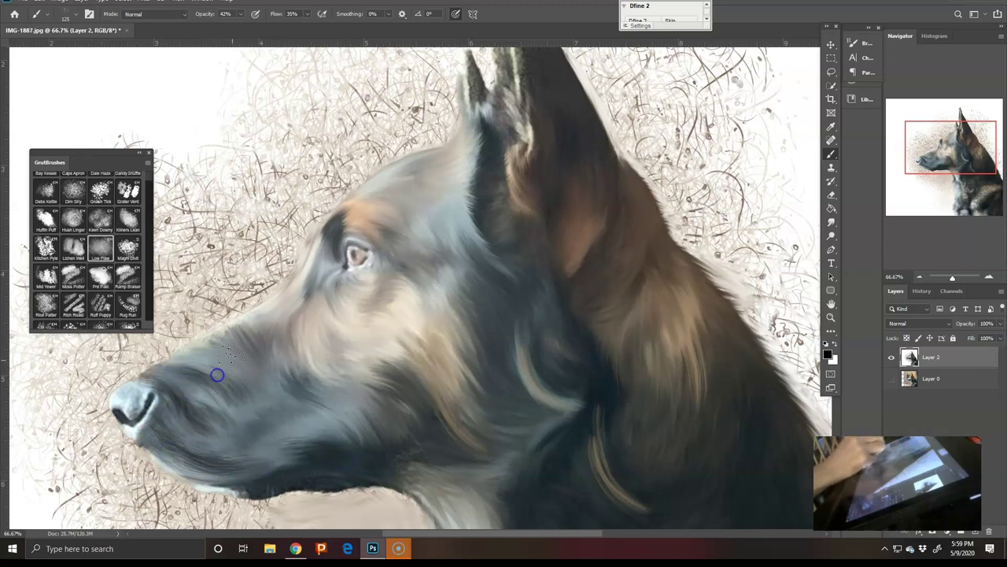
pyautogui.moveTo(258, 426); pyautogui.dragTo(253, 423)
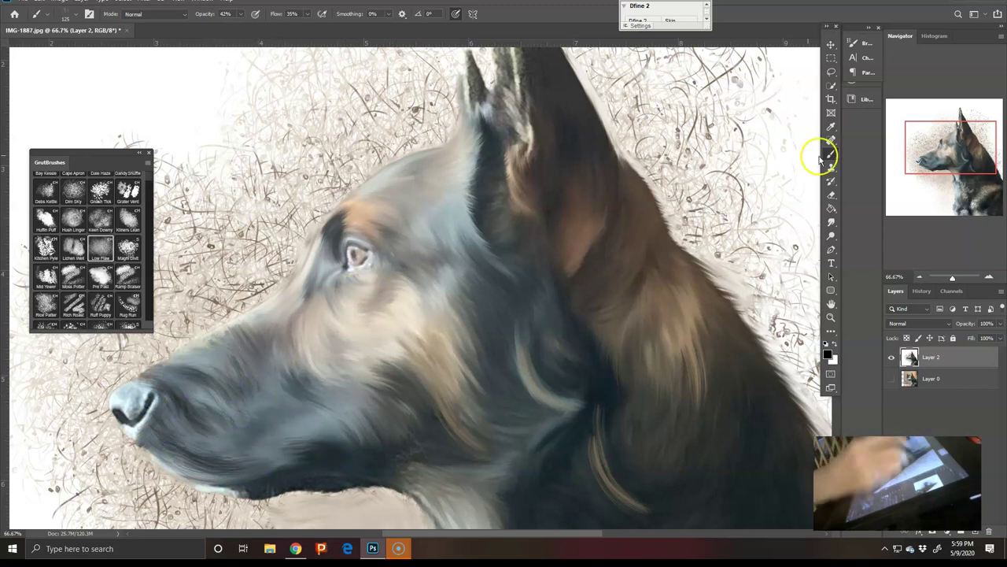
# - With the Pastel Medium Tip brush at 150 px, sample tan from the cheek and paint it into the background around the face and below the jaw
pyautogui.moveTo(941, 155)
pyautogui.mouseDown()
pyautogui.moveTo(948, 135)
pyautogui.moveTo(947, 175)
pyautogui.mouseUp()
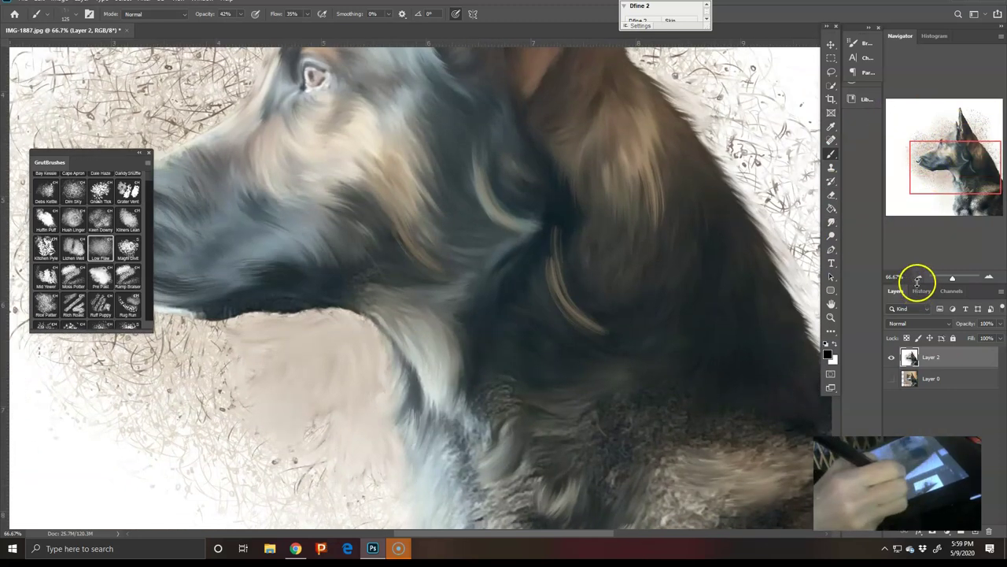
pyautogui.click(921, 277)
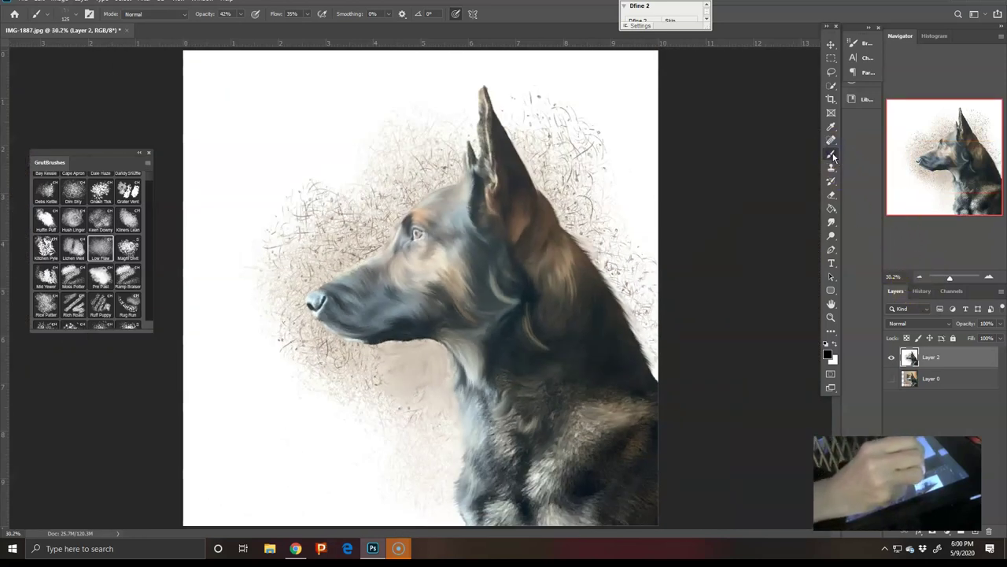
pyautogui.click(158, 191)
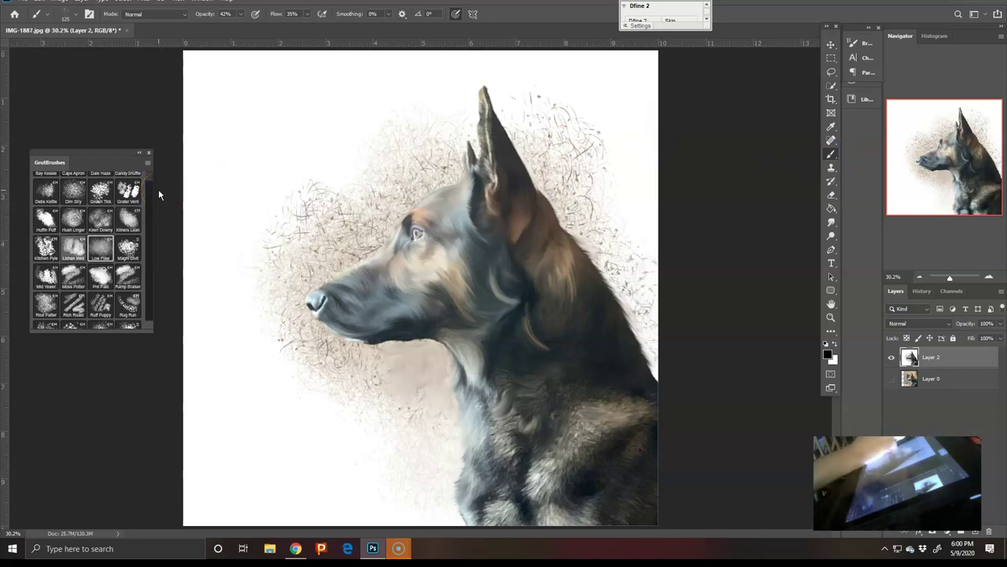
pyautogui.click(76, 14)
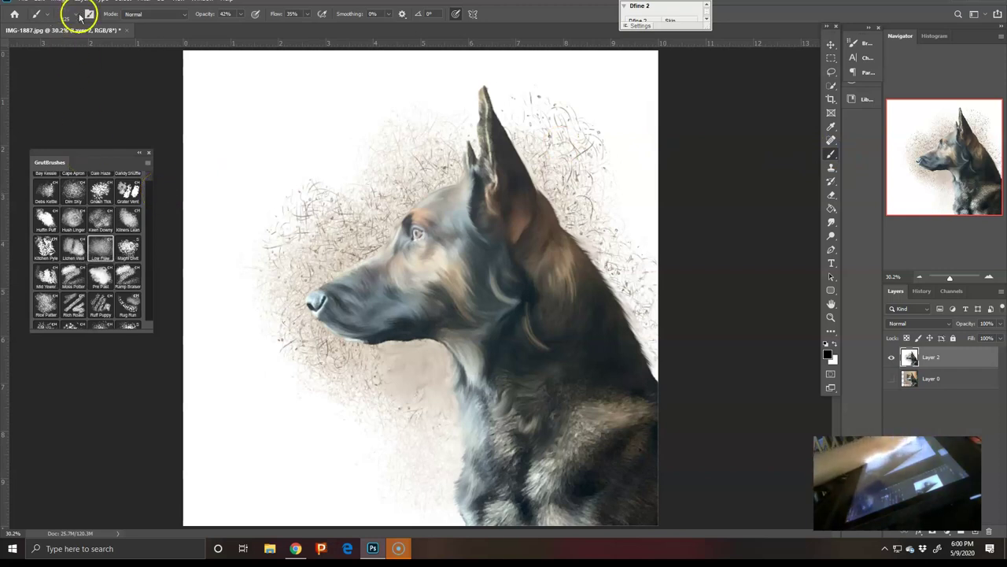
pyautogui.press('Escape')
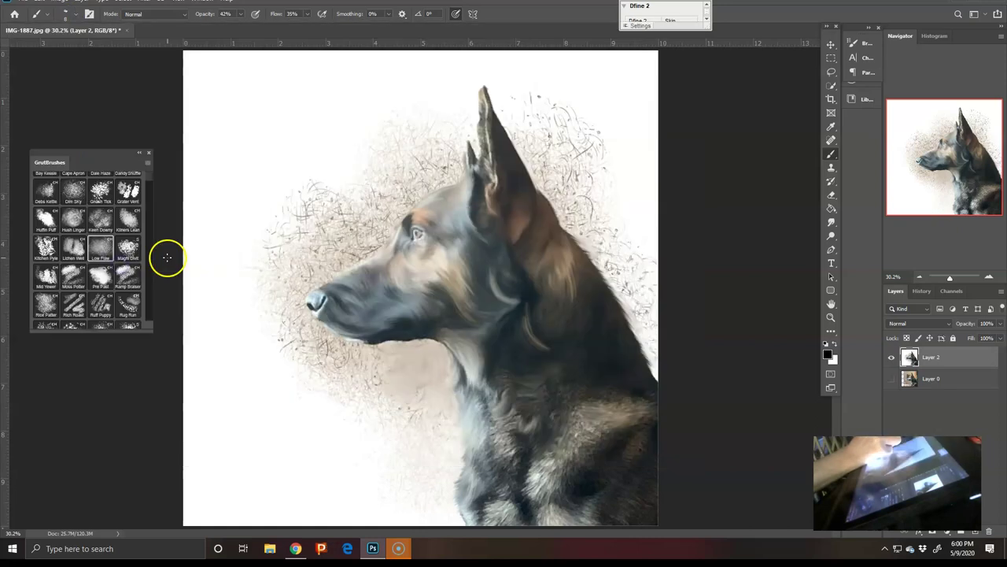
pyautogui.click(75, 14)
pyautogui.click(180, 264)
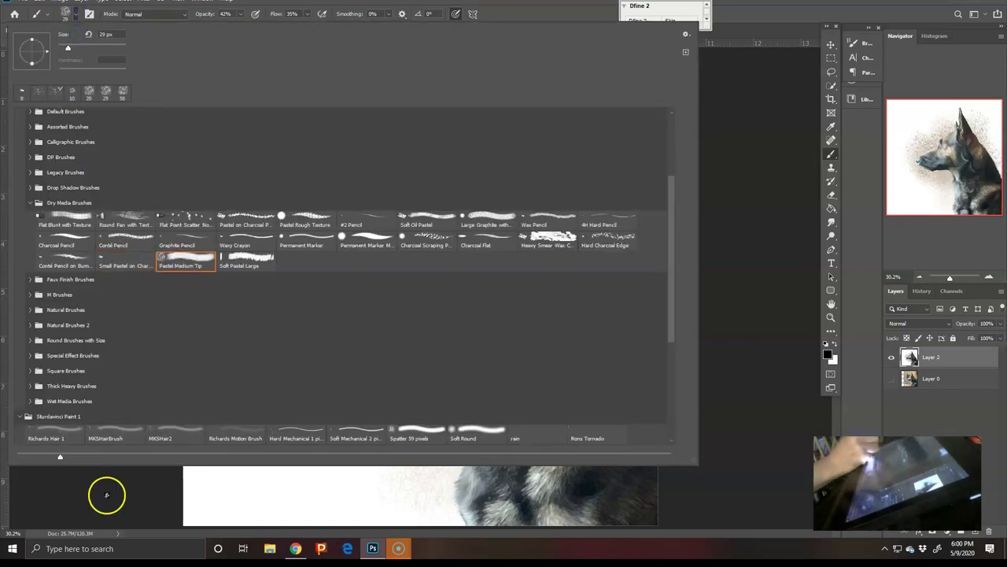
pyautogui.click(106, 495)
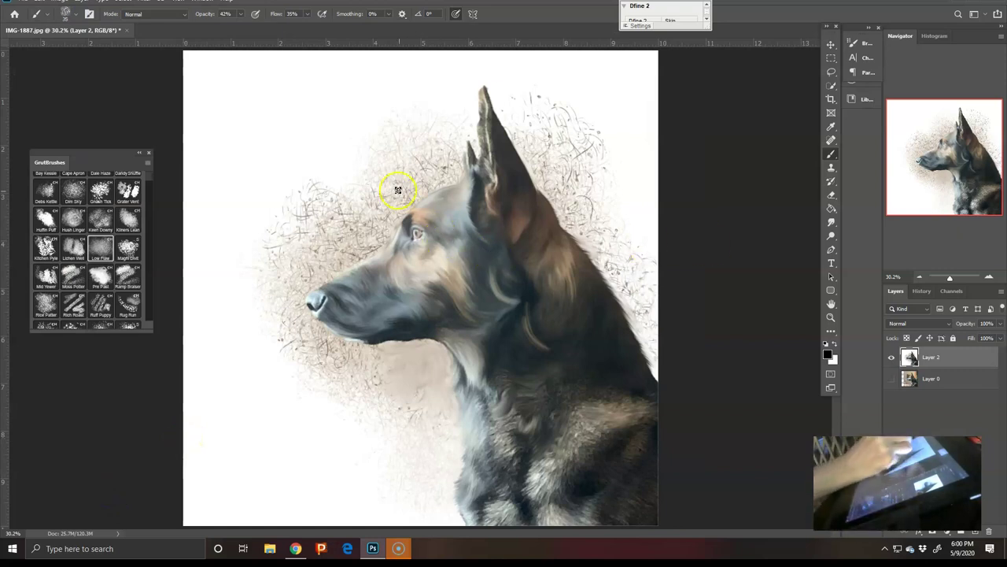
pyautogui.keyDown('alt'); pyautogui.click(428, 256); pyautogui.keyUp('alt')
pyautogui.moveTo(402, 187)
pyautogui.mouseDown()
pyautogui.moveTo(380, 228)
pyautogui.moveTo(304, 278)
pyautogui.moveTo(309, 351)
pyautogui.moveTo(306, 335)
pyautogui.moveTo(349, 360)
pyautogui.moveTo(401, 360)
pyautogui.moveTo(410, 344)
pyautogui.moveTo(462, 383)
pyautogui.mouseUp()
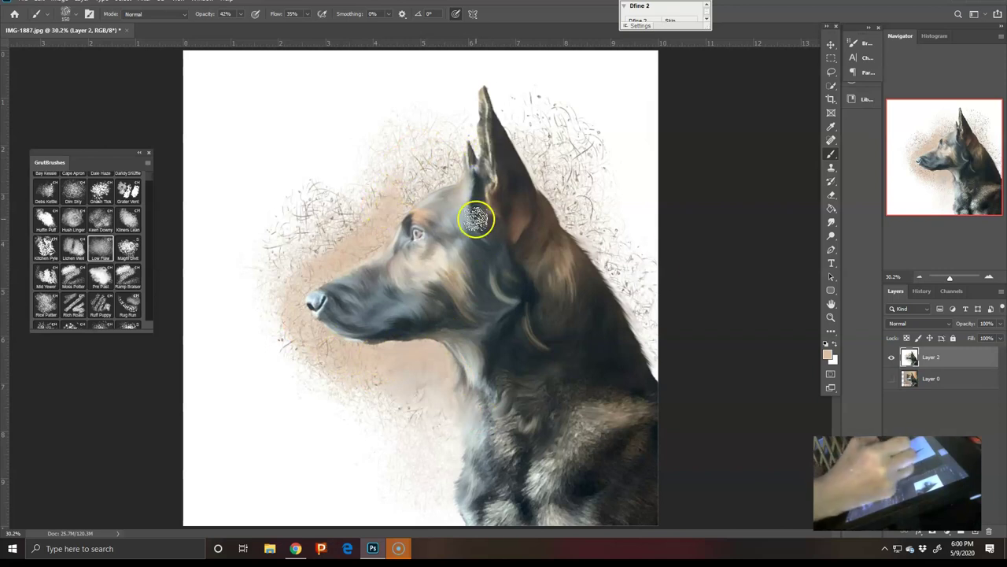
# - Try brushing the sampled tan over the muzzle fur, then undo the stroke
pyautogui.hotkey('ctrl', '+')
pyautogui.hotkey('ctrl', '+')
pyautogui.hotkey('ctrl', '+')
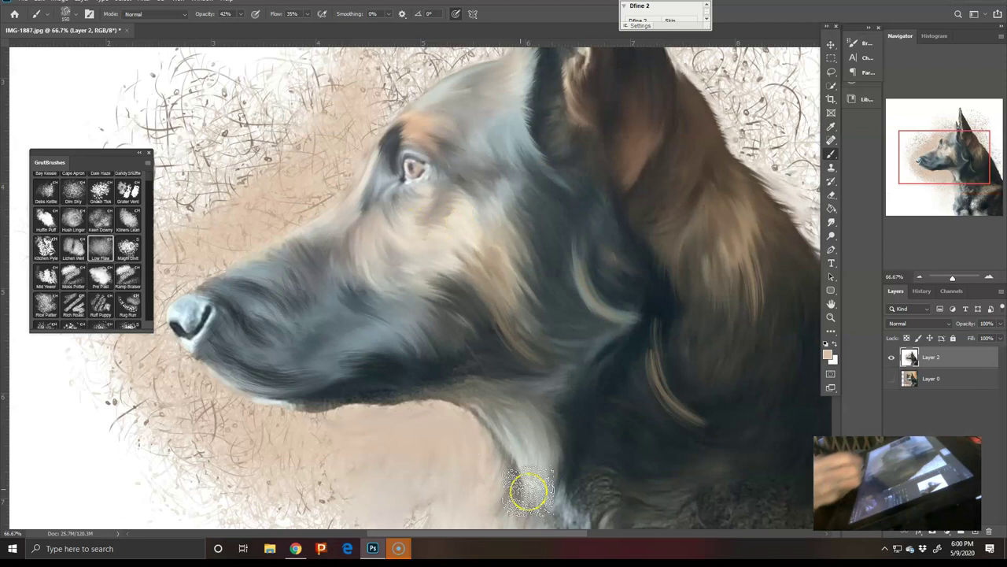
pyautogui.moveTo(299, 412)
pyautogui.mouseDown()
pyautogui.moveTo(323, 261)
pyautogui.moveTo(350, 320)
pyautogui.moveTo(461, 329)
pyautogui.mouseUp()
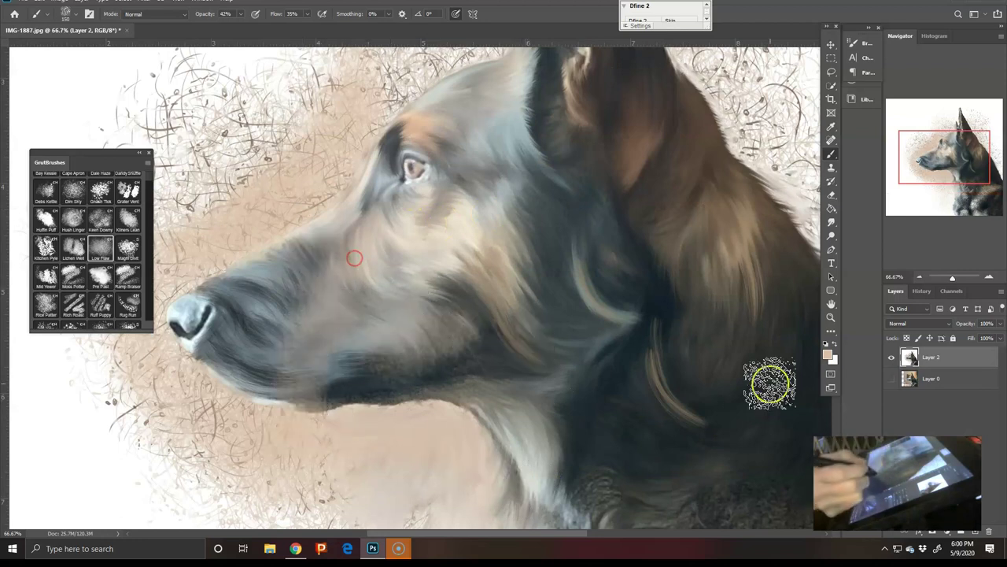
pyautogui.hotkey('ctrl', 'z')
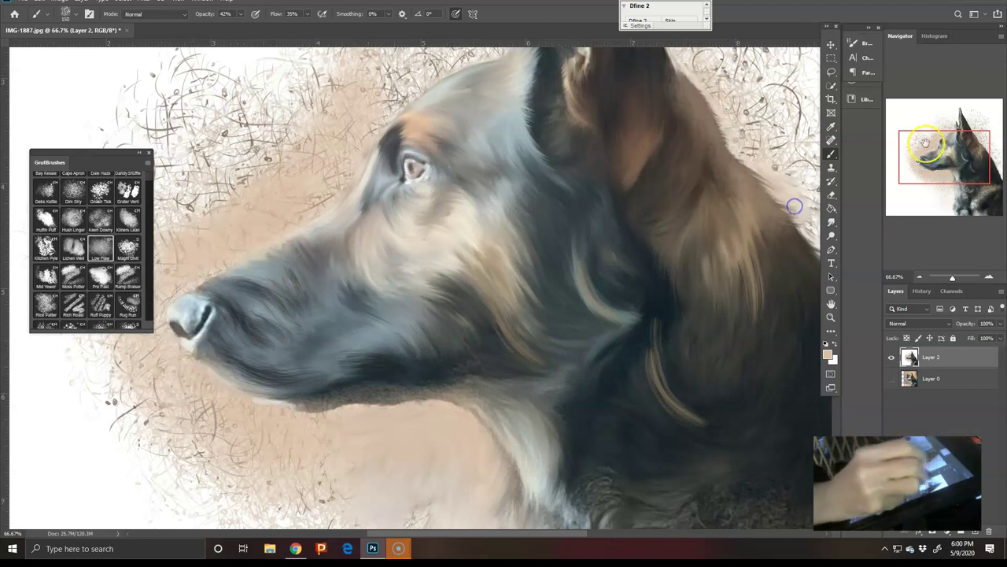
# - Paint the sampled tan into the background along the back edge of the tall ear
pyautogui.moveTo(925, 140); pyautogui.dragTo(954, 117)
pyautogui.moveTo(558, 238)
pyautogui.mouseDown()
pyautogui.moveTo(496, 132)
pyautogui.moveTo(564, 238)
pyautogui.mouseUp()
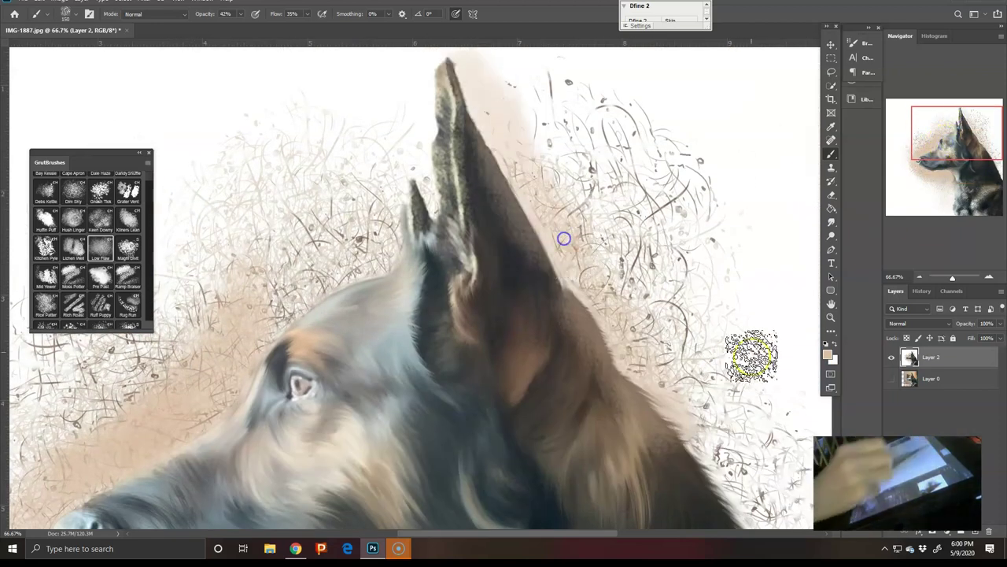
pyautogui.moveTo(898, 192); pyautogui.dragTo(916, 240)
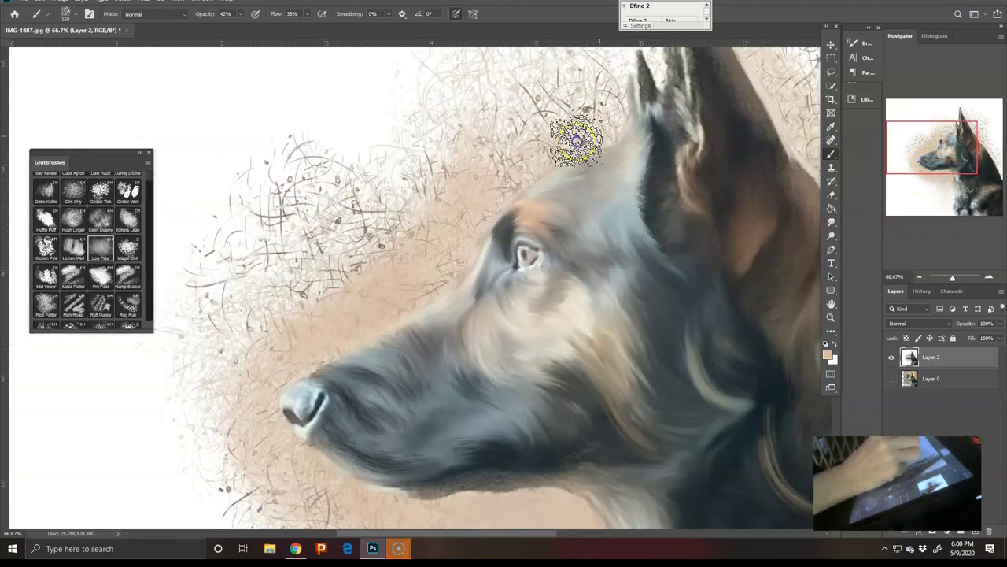
# - Sample dark brown from the ear's base and paint it into the background above the forehead and on both sides of the tall ear
pyautogui.press('alt')
pyautogui.keyDown('alt'); pyautogui.click(751, 217); pyautogui.keyUp('alt')
pyautogui.moveTo(542, 134)
pyautogui.mouseDown()
pyautogui.moveTo(520, 158)
pyautogui.moveTo(599, 119)
pyautogui.moveTo(511, 175)
pyautogui.moveTo(626, 134)
pyautogui.mouseUp()
pyautogui.moveTo(570, 72); pyautogui.dragTo(611, 112)
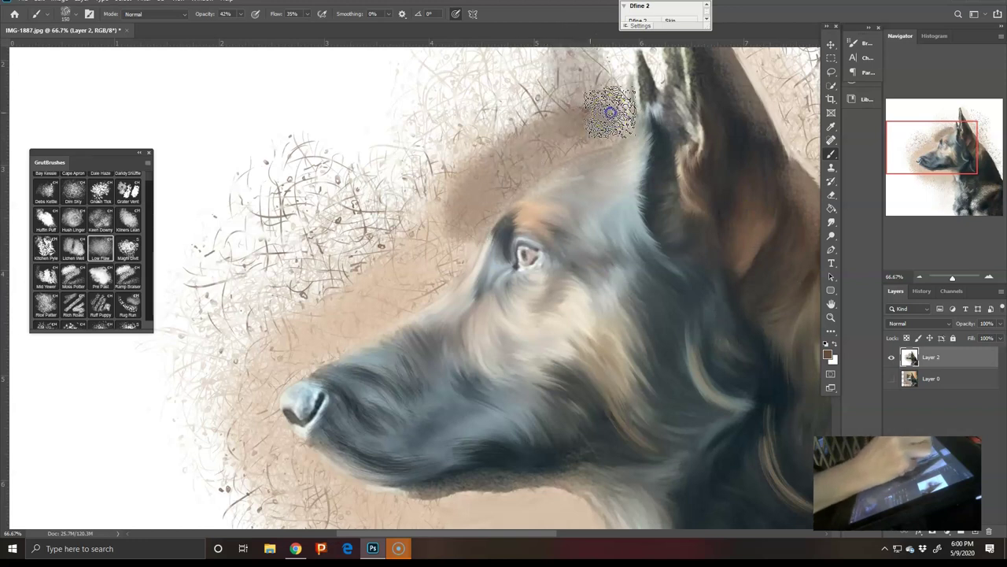
pyautogui.moveTo(908, 163); pyautogui.dragTo(933, 147)
pyautogui.moveTo(519, 114)
pyautogui.mouseDown()
pyautogui.moveTo(557, 245)
pyautogui.moveTo(614, 331)
pyautogui.moveTo(522, 225)
pyautogui.moveTo(651, 366)
pyautogui.moveTo(703, 492)
pyautogui.moveTo(636, 333)
pyautogui.moveTo(589, 294)
pyautogui.moveTo(583, 233)
pyautogui.mouseUp()
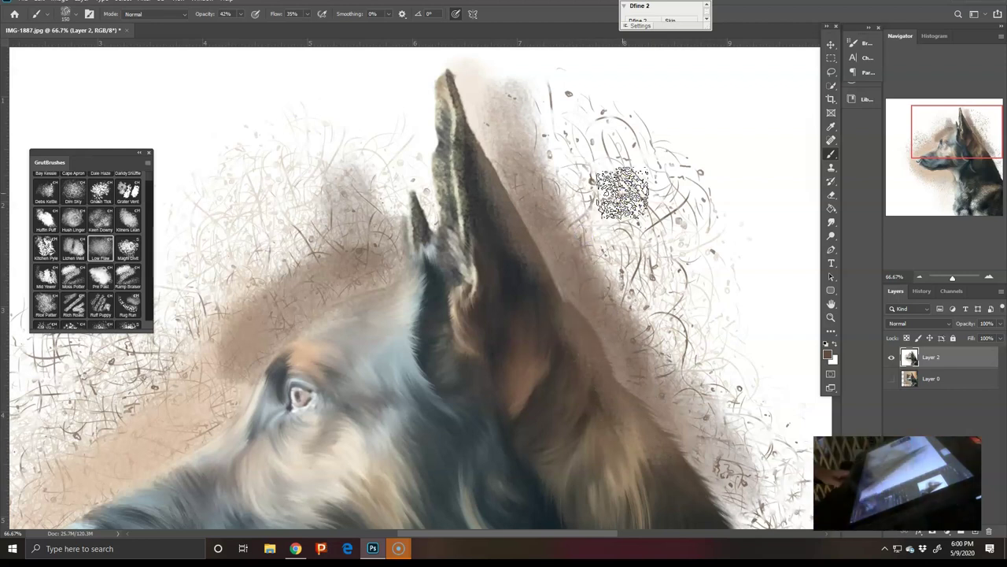
pyautogui.moveTo(410, 126)
pyautogui.mouseDown()
pyautogui.moveTo(376, 167)
pyautogui.moveTo(385, 197)
pyautogui.moveTo(428, 219)
pyautogui.moveTo(426, 159)
pyautogui.mouseUp()
# - Paint the dark brown into the background under the jaw, behind the neck and in front of the eye
pyautogui.moveTo(916, 169); pyautogui.dragTo(943, 170)
pyautogui.moveTo(387, 417)
pyautogui.mouseDown()
pyautogui.moveTo(405, 443)
pyautogui.moveTo(243, 407)
pyautogui.moveTo(233, 396)
pyautogui.moveTo(326, 433)
pyautogui.moveTo(241, 456)
pyautogui.moveTo(386, 468)
pyautogui.moveTo(247, 495)
pyautogui.moveTo(188, 433)
pyautogui.moveTo(191, 387)
pyautogui.moveTo(128, 355)
pyautogui.moveTo(326, 401)
pyautogui.moveTo(445, 359)
pyautogui.mouseUp()
pyautogui.moveTo(930, 168); pyautogui.dragTo(967, 141)
pyautogui.moveTo(704, 251)
pyautogui.mouseDown()
pyautogui.moveTo(763, 350)
pyautogui.moveTo(762, 378)
pyautogui.moveTo(732, 336)
pyautogui.mouseUp()
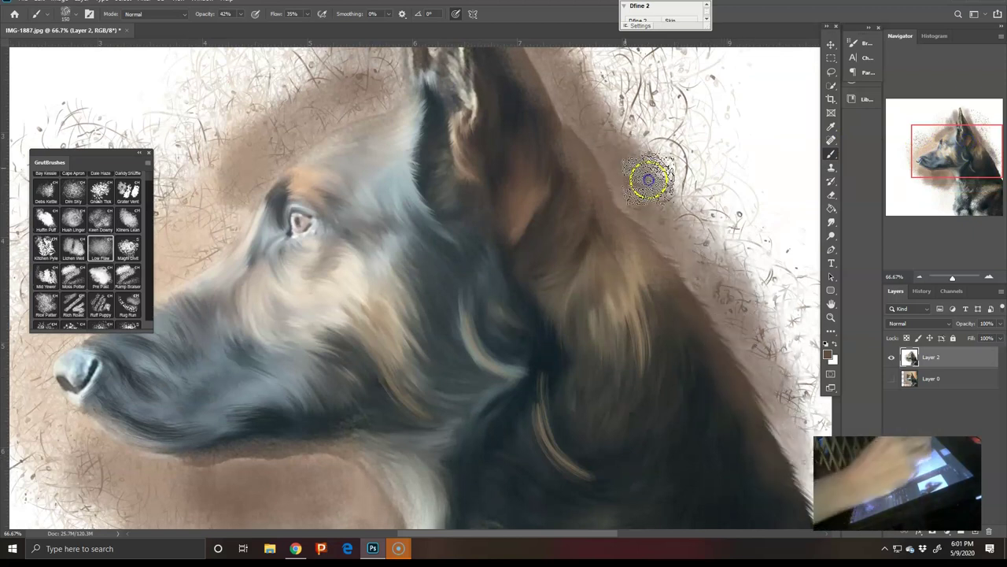
pyautogui.moveTo(222, 217); pyautogui.dragTo(192, 278)
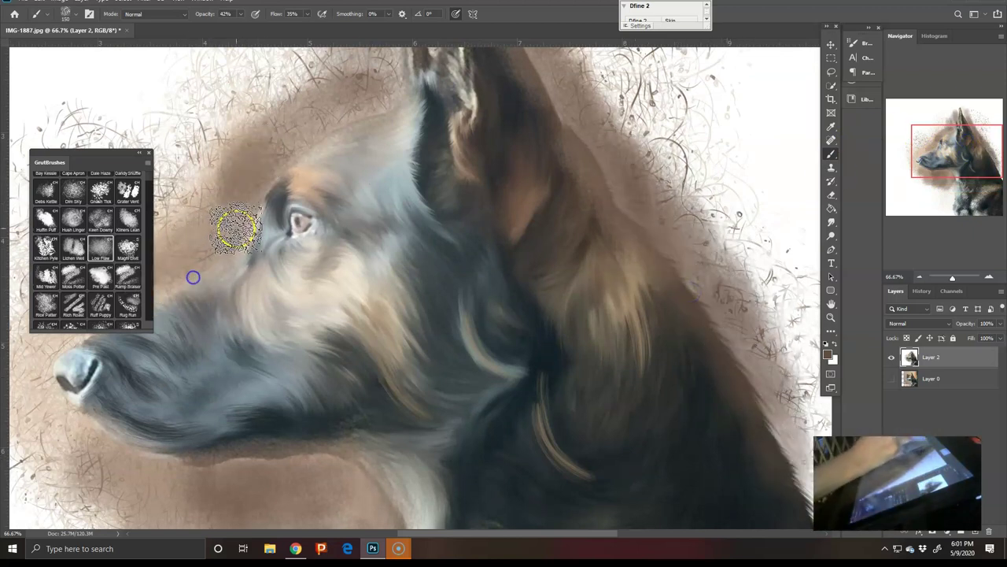
# - Try the Round Fan brush at 150 px in the background above the forehead, then undo the strokes
pyautogui.hotkey('ctrl', '-')
pyautogui.hotkey('ctrl', '-')
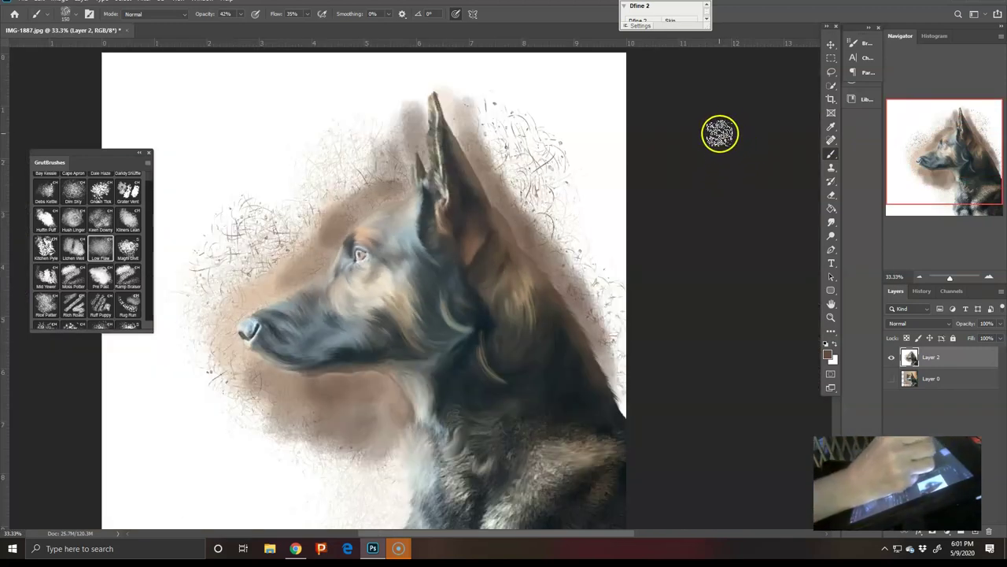
pyautogui.click(832, 154)
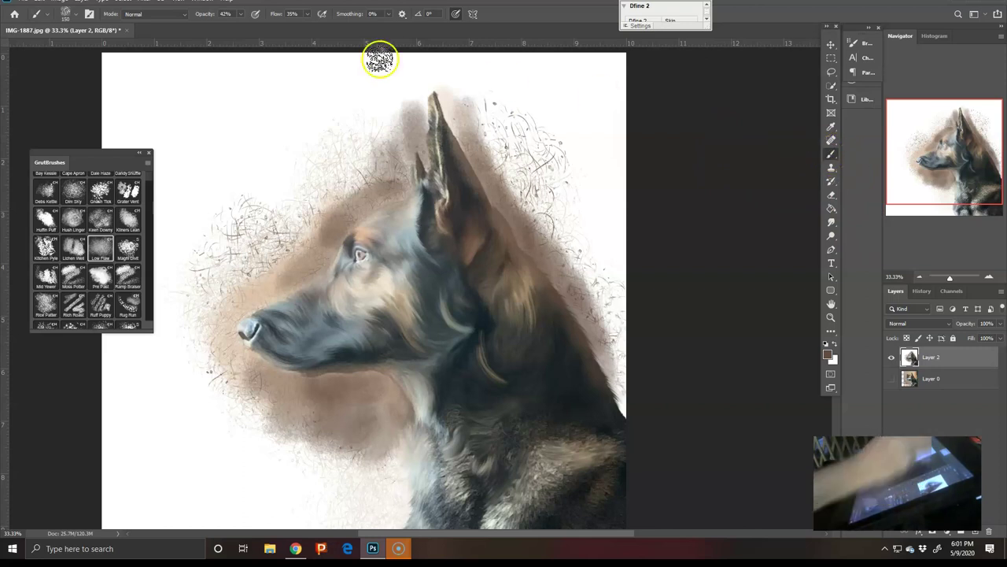
pyautogui.click(76, 15)
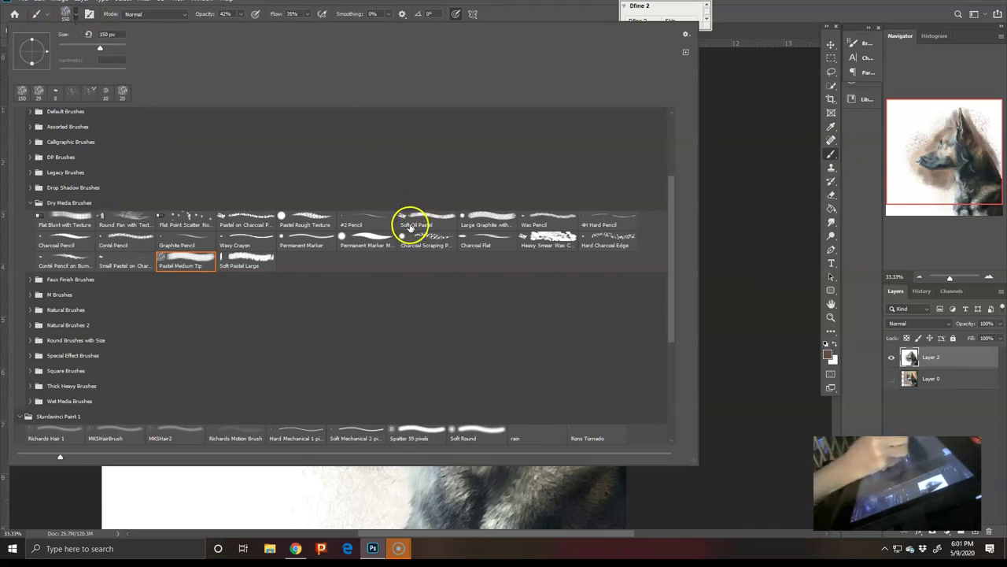
pyautogui.click(134, 219)
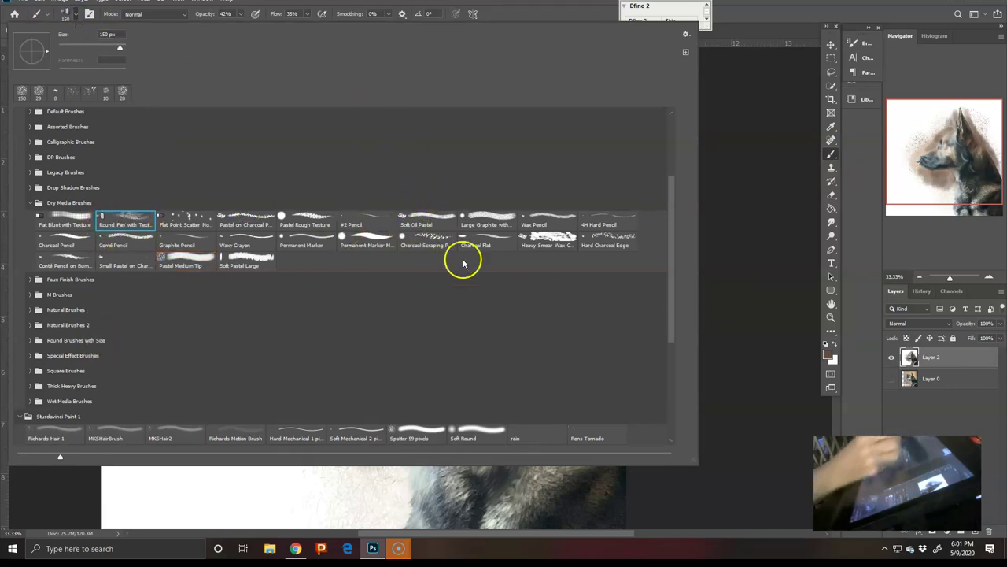
pyautogui.click(767, 238)
pyautogui.moveTo(338, 169)
pyautogui.mouseDown()
pyautogui.moveTo(350, 129)
pyautogui.moveTo(300, 207)
pyautogui.moveTo(342, 164)
pyautogui.moveTo(367, 166)
pyautogui.moveTo(370, 134)
pyautogui.moveTo(384, 135)
pyautogui.moveTo(379, 167)
pyautogui.moveTo(322, 200)
pyautogui.mouseUp()
pyautogui.hotkey('ctrl', 'z')
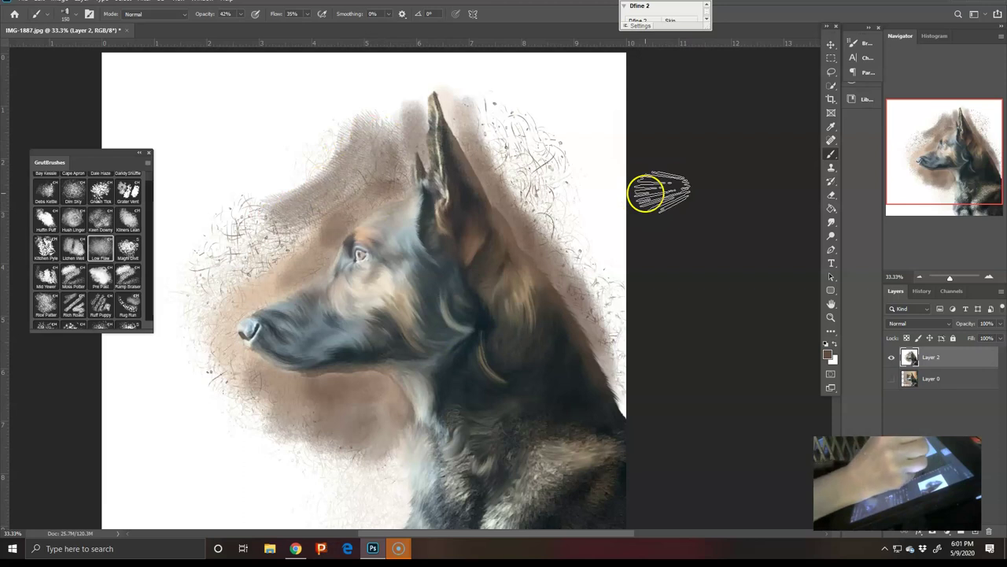
pyautogui.hotkey('ctrl', 'z')
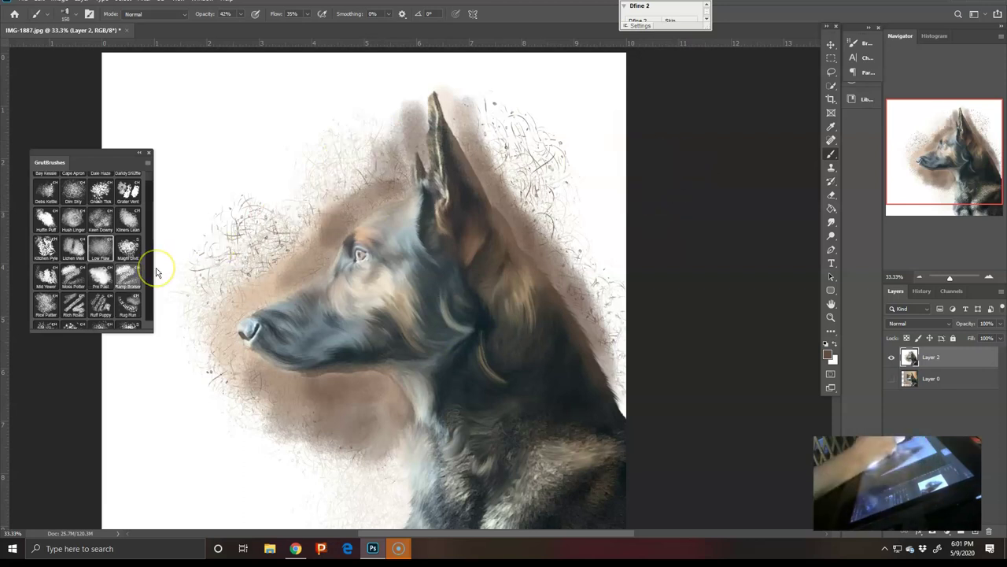
# - Choose the Lily Wilt mixer brush from the GrutBrushes set and blend the background above the forehead at 400 px
pyautogui.scroll(-10, 156, 267)
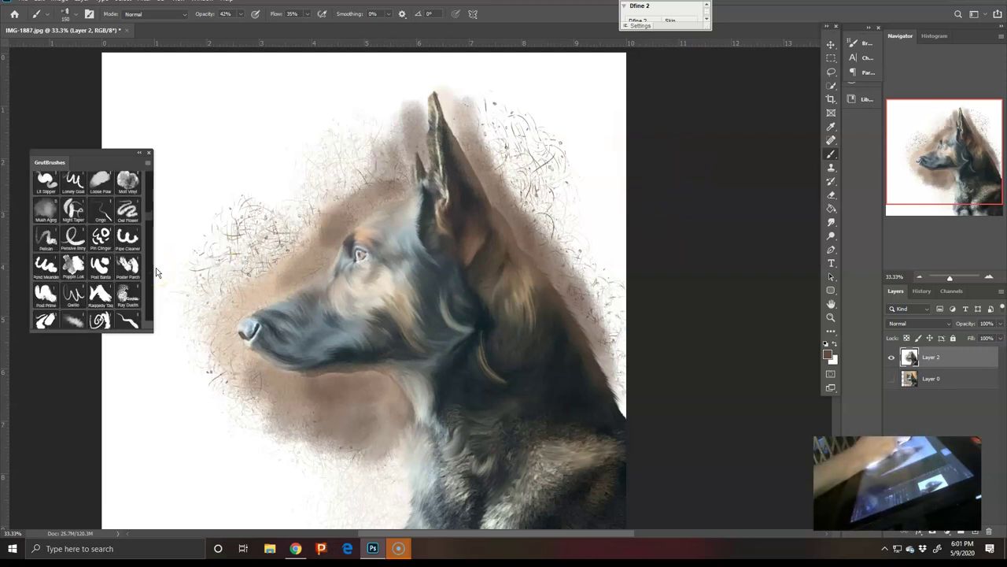
pyautogui.scroll(-10, 156, 269)
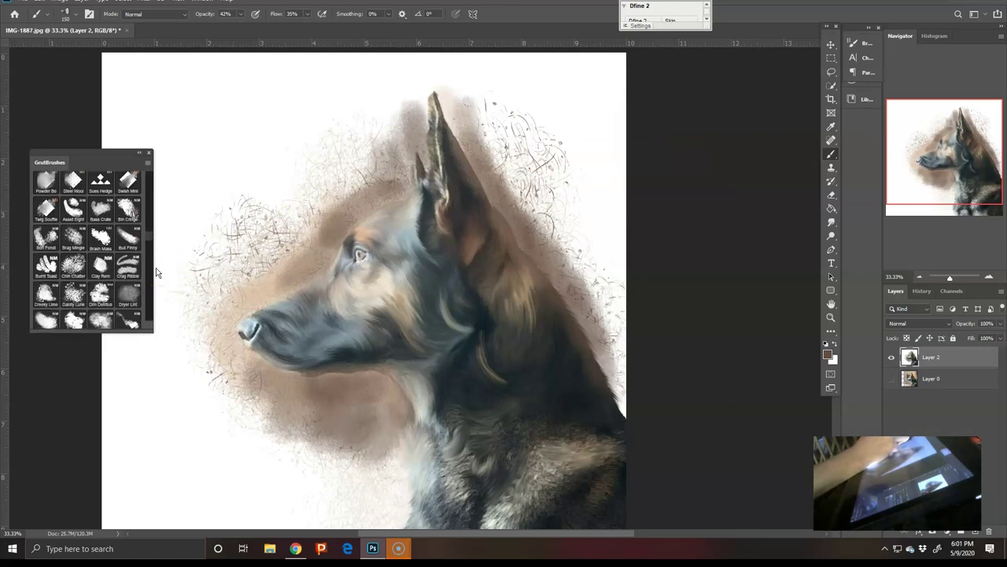
pyautogui.scroll(-4, 155, 267)
pyautogui.scroll(-8, 156, 267)
pyautogui.scroll(-3, 155, 273)
pyautogui.scroll(-6, 156, 272)
pyautogui.scroll(-10, 156, 272)
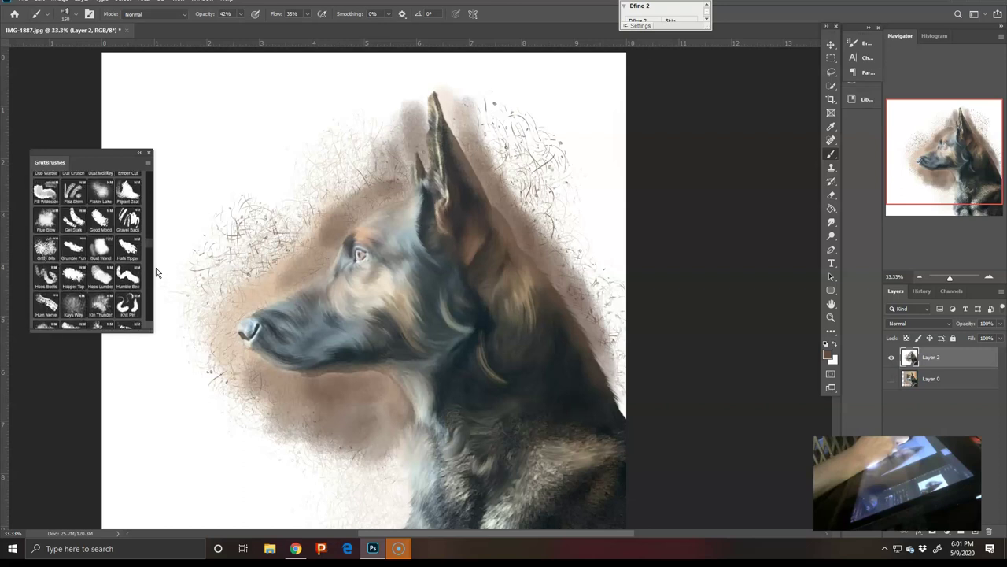
pyautogui.scroll(-10, 156, 272)
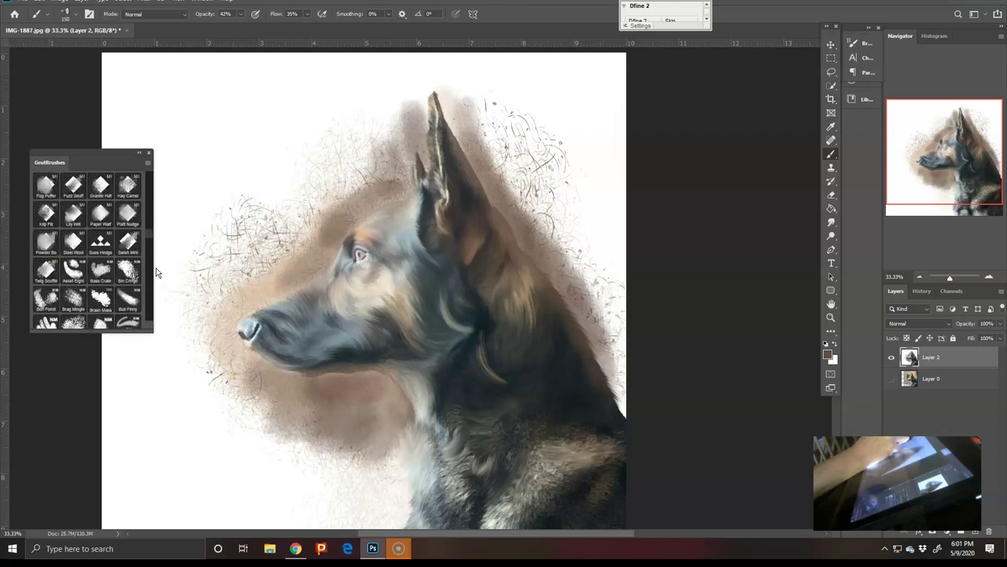
pyautogui.click(154, 230)
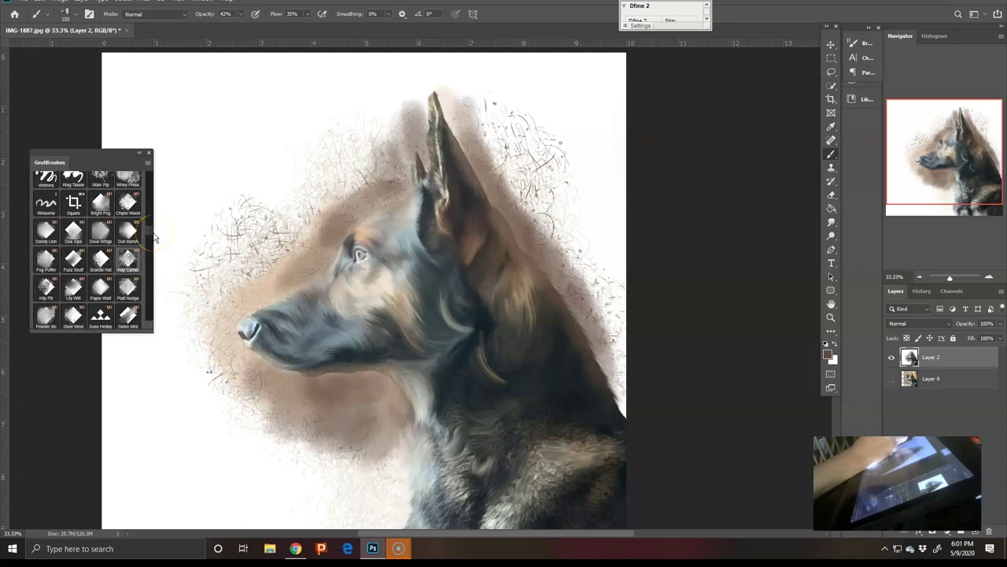
pyautogui.click(73, 288)
pyautogui.moveTo(351, 201)
pyautogui.mouseDown()
pyautogui.moveTo(322, 181)
pyautogui.moveTo(329, 198)
pyautogui.moveTo(338, 183)
pyautogui.moveTo(339, 195)
pyautogui.mouseUp()
pyautogui.moveTo(393, 148)
pyautogui.mouseDown()
pyautogui.moveTo(401, 162)
pyautogui.moveTo(390, 176)
pyautogui.mouseUp()
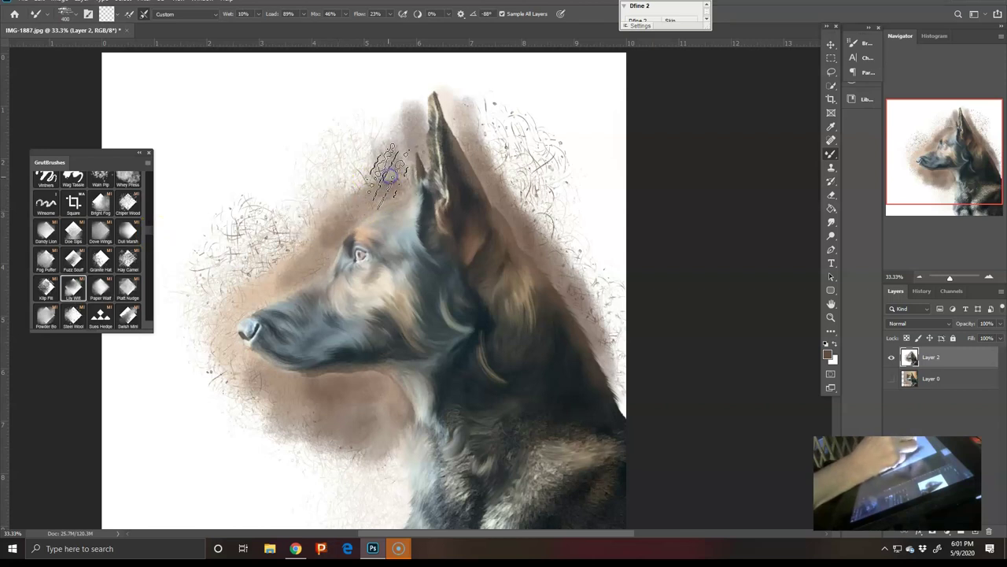
# - Reduce the mixer brush to 200 px and blend the background above the muzzle and behind the neck
pyautogui.press('[')
pyautogui.press('[')
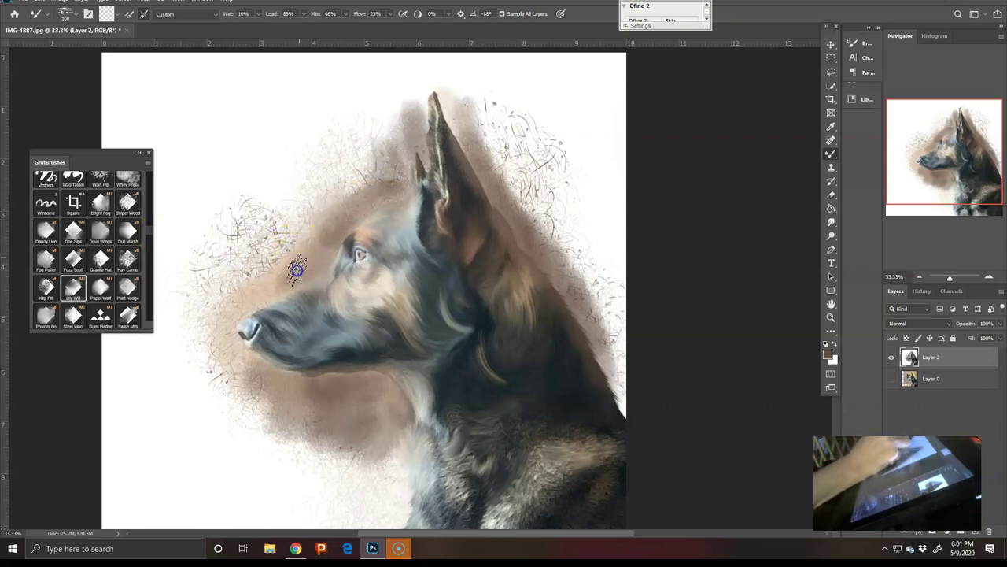
pyautogui.moveTo(305, 276)
pyautogui.mouseDown()
pyautogui.moveTo(257, 300)
pyautogui.moveTo(295, 260)
pyautogui.moveTo(254, 266)
pyautogui.moveTo(266, 203)
pyautogui.mouseUp()
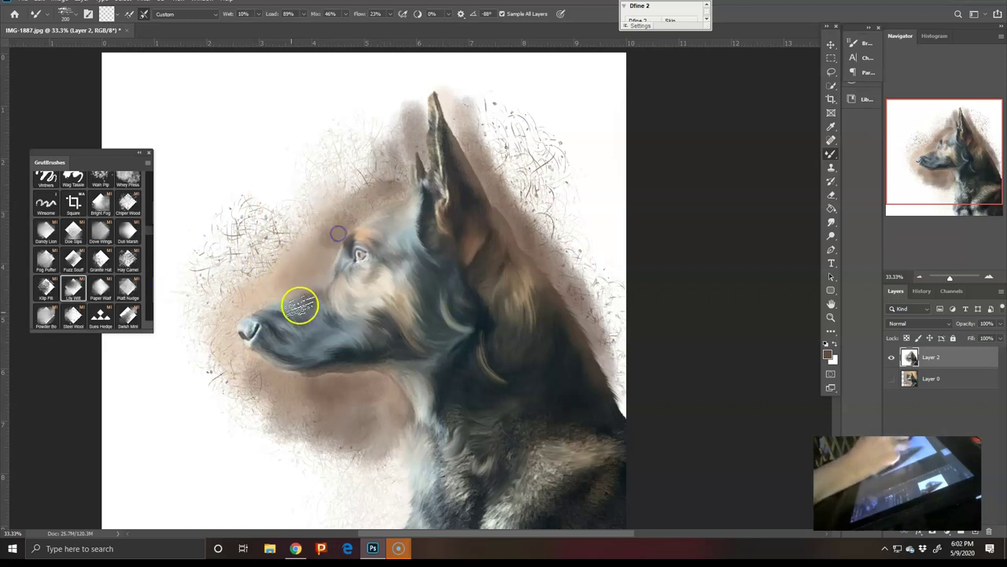
pyautogui.moveTo(614, 371); pyautogui.dragTo(620, 387)
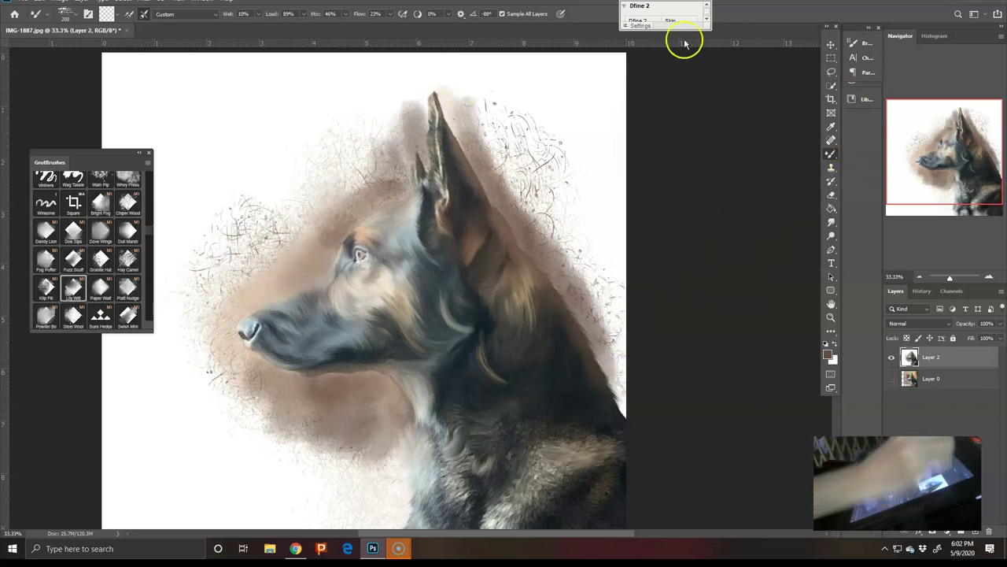
# - Open GrutBrushes-Art-Surface-Pangully-180808.psd from the PaperSurfaces folder on the OneDrive desktop
pyautogui.click(23, 7)
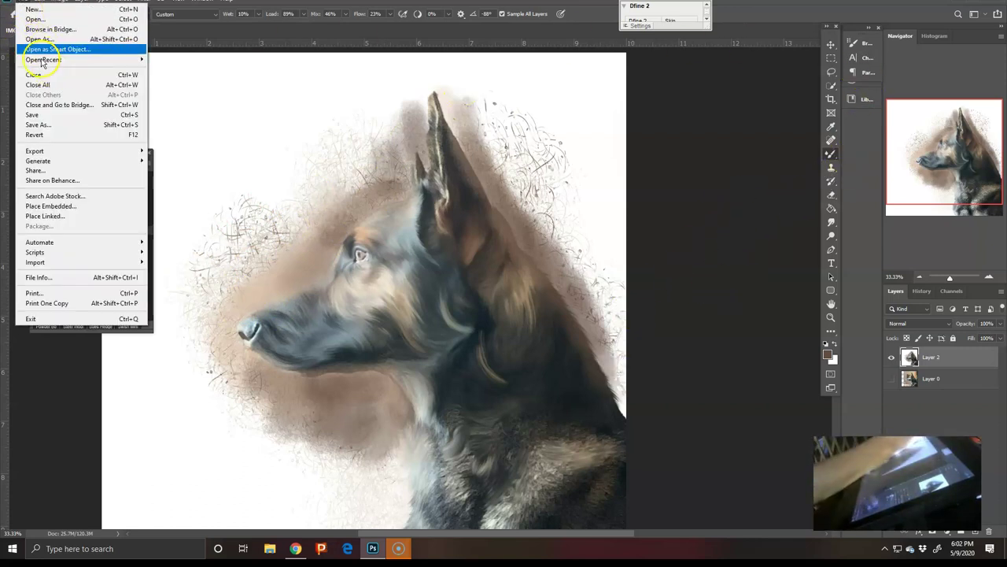
pyautogui.click(33, 19)
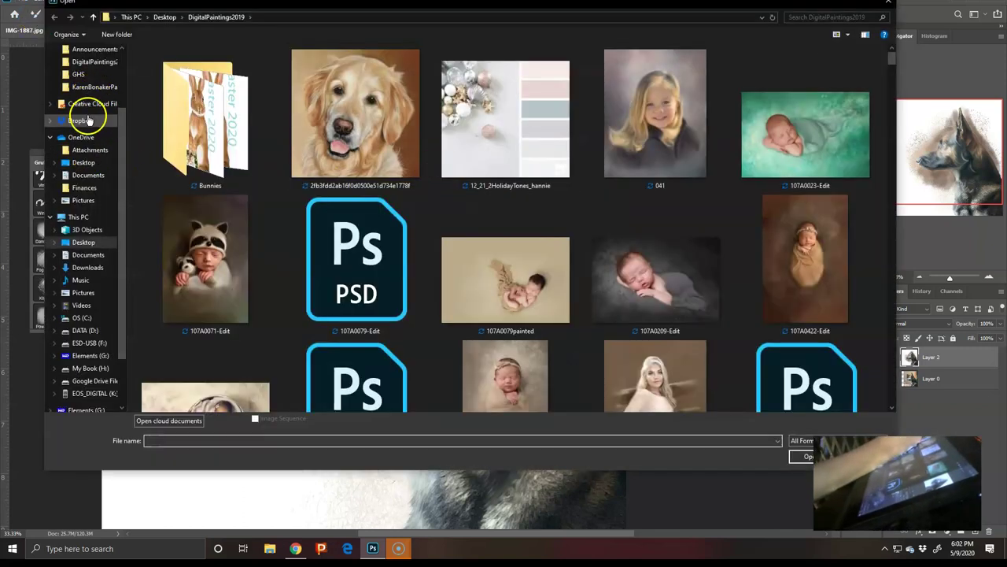
pyautogui.click(83, 162)
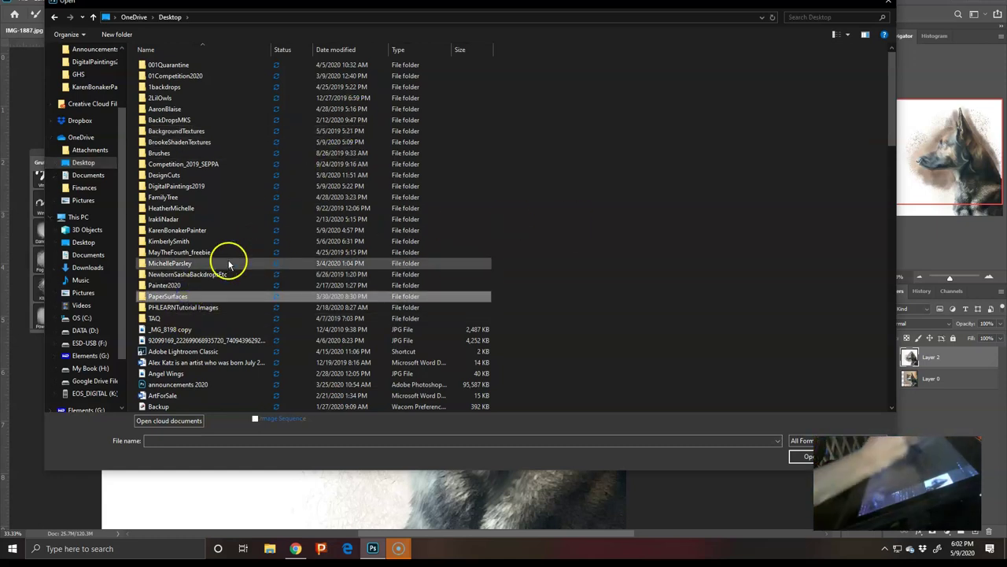
pyautogui.doubleClick(166, 300)
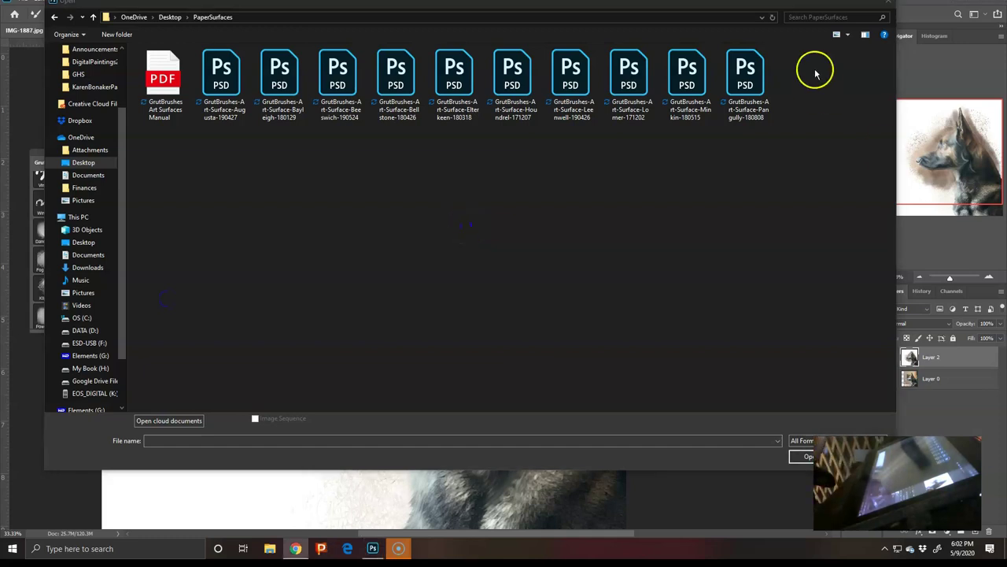
pyautogui.doubleClick(745, 75)
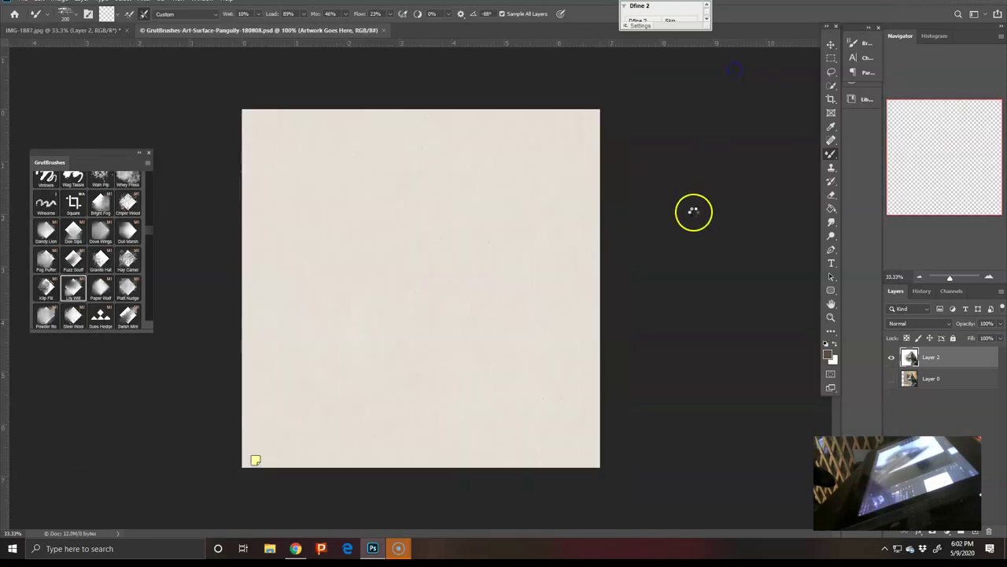
# - Copy the dog painting and paste it into the Artwork Goes Here layer of the Pangully paper surface document
pyautogui.moveTo(196, 32); pyautogui.dragTo(174, 143)
pyautogui.click(545, 95)
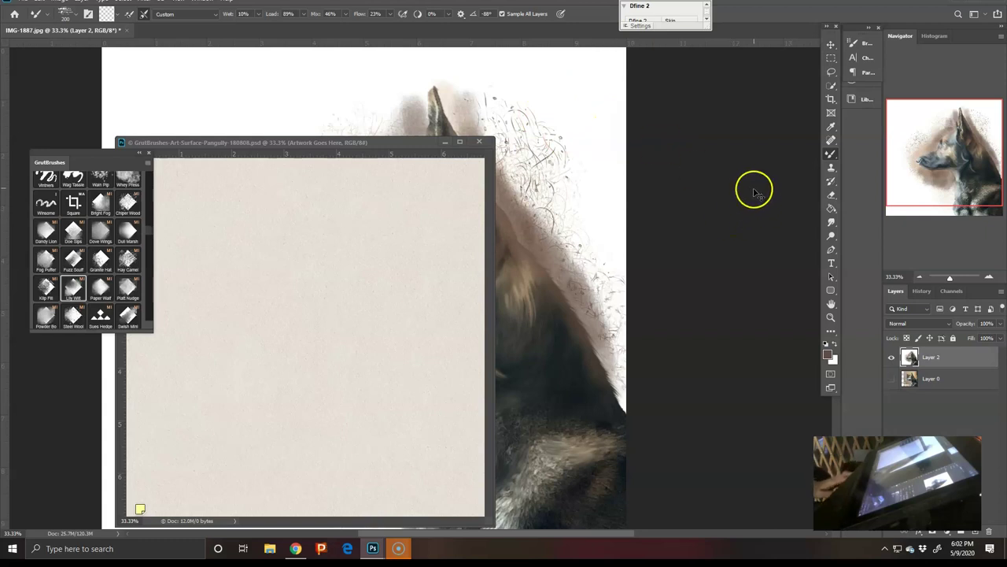
pyautogui.moveTo(355, 144); pyautogui.dragTo(429, 29)
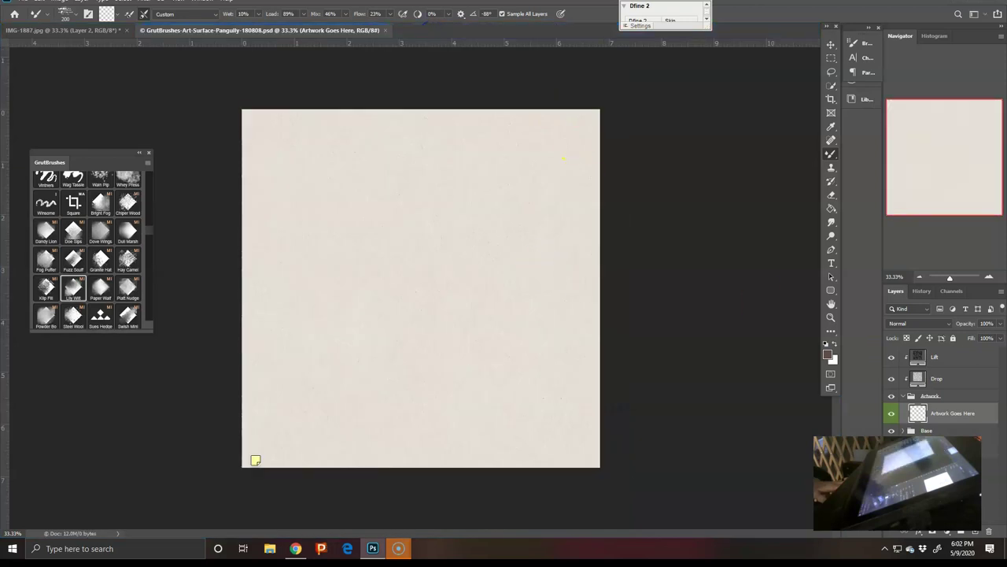
pyautogui.hotkey('ctrl', 'v')
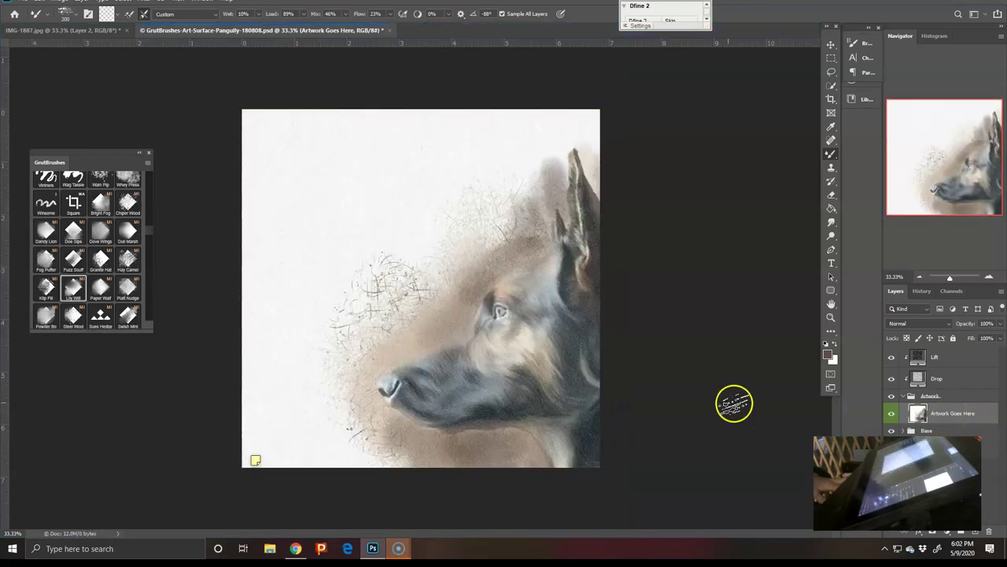
# - Try to move the pasted dog on the paper surface, then undo the move and the paste
pyautogui.click(834, 47)
pyautogui.click(477, 299)
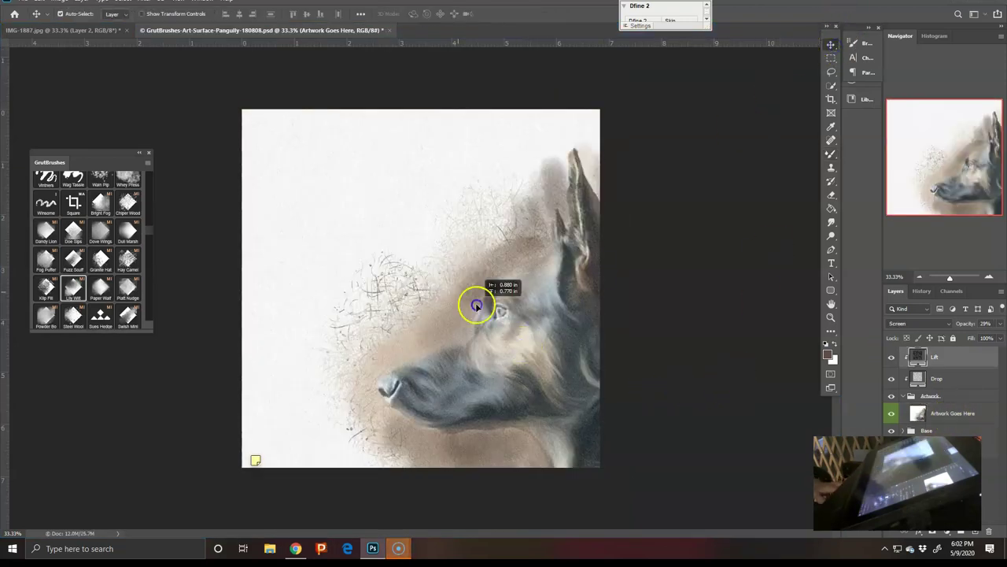
pyautogui.moveTo(421, 289); pyautogui.dragTo(417, 284)
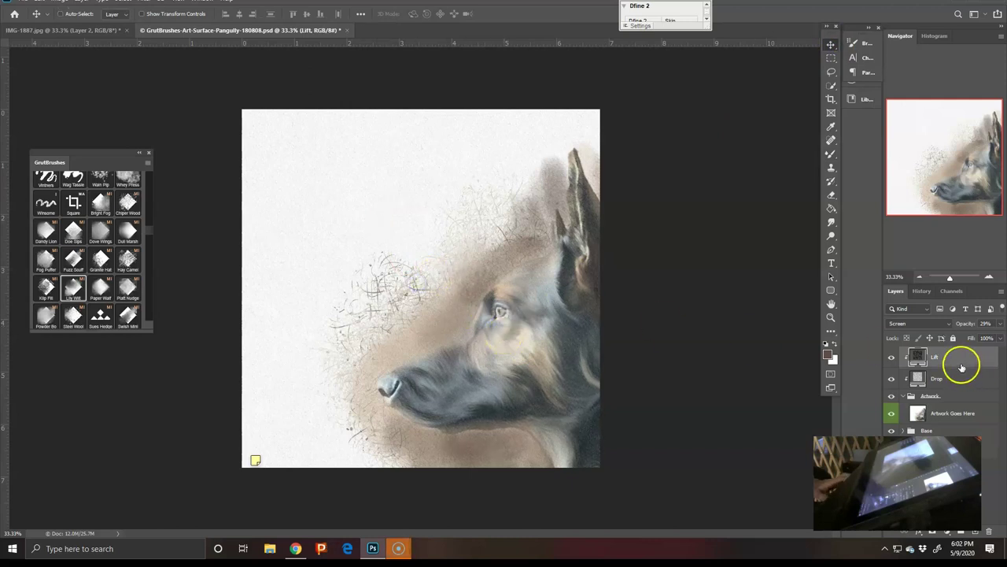
pyautogui.hotkey('ctrl', 'z')
pyautogui.hotkey('ctrl', 'z')
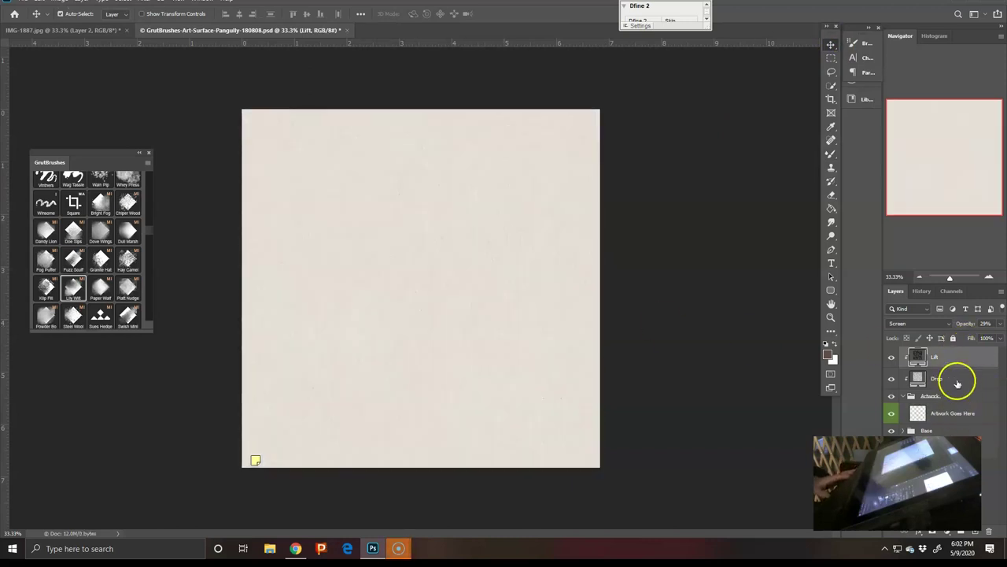
# - Restore the pasted dog on the Artwork Goes Here layer and nudge it left and up on the paper surface
pyautogui.click(957, 416)
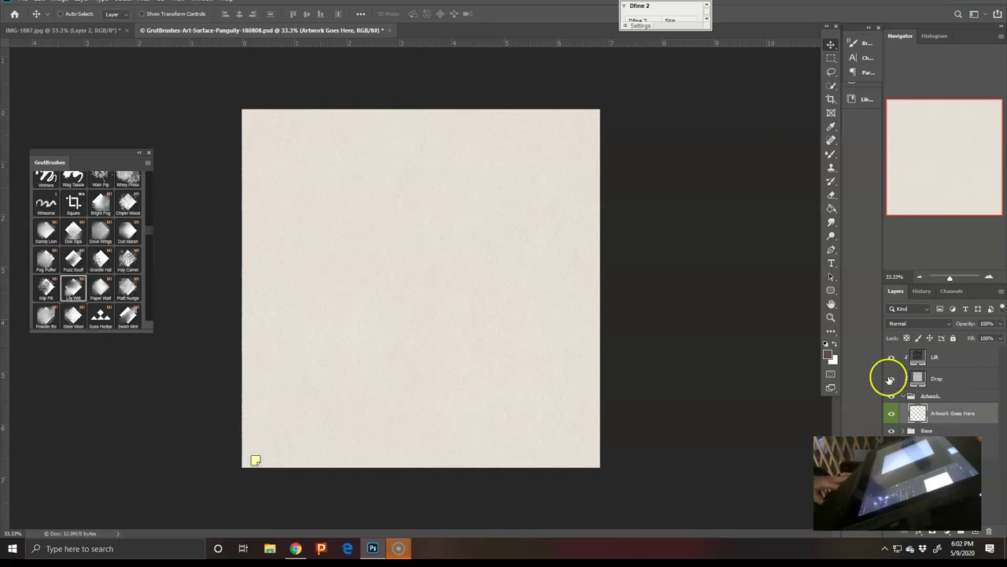
pyautogui.hotkey('ctrl', 'shift', 'z')
pyautogui.press('Left')
pyautogui.press('Left')
pyautogui.press('Left')
pyautogui.press('Left')
pyautogui.press('Left')
pyautogui.press('Left')
pyautogui.press('Left')
pyautogui.press('Left')
pyautogui.press('Left')
pyautogui.press('Left')
pyautogui.press('Left')
pyautogui.press('Left')
pyautogui.press('Left')
pyautogui.press('Left')
pyautogui.press('Left')
pyautogui.press('Left')
pyautogui.press('Left')
pyautogui.press('Left')
pyautogui.press('Left')
pyautogui.press('Left')
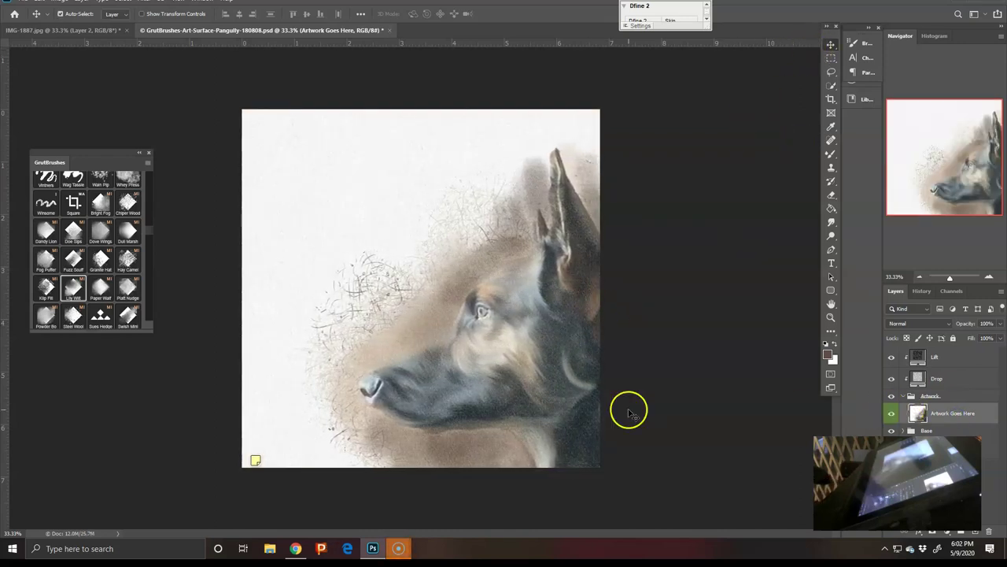
pyautogui.press('Left')
pyautogui.press('Left')
pyautogui.press('Left')
pyautogui.press('Left')
pyautogui.press('Left')
pyautogui.press('Left')
pyautogui.press('Left')
pyautogui.press('Left')
pyautogui.press('Left')
pyautogui.press('Left')
pyautogui.press('Left')
pyautogui.press('Left')
pyautogui.press('Up')
pyautogui.press('Up')
pyautogui.press('Up')
pyautogui.press('Up')
pyautogui.press('Up')
pyautogui.press('Up')
pyautogui.press('Up')
pyautogui.press('Up')
pyautogui.press('Up')
pyautogui.press('Up')
pyautogui.press('Up')
pyautogui.press('Up')
pyautogui.press('Up')
pyautogui.press('Up')
pyautogui.press('Up')
pyautogui.press('Up')
pyautogui.press('Up')
pyautogui.press('Up')
pyautogui.press('Up')
pyautogui.press('Up')
# - Shift the dog artwork further left and scale it down so the head and chest fit on the paper surface
pyautogui.click(922, 410)
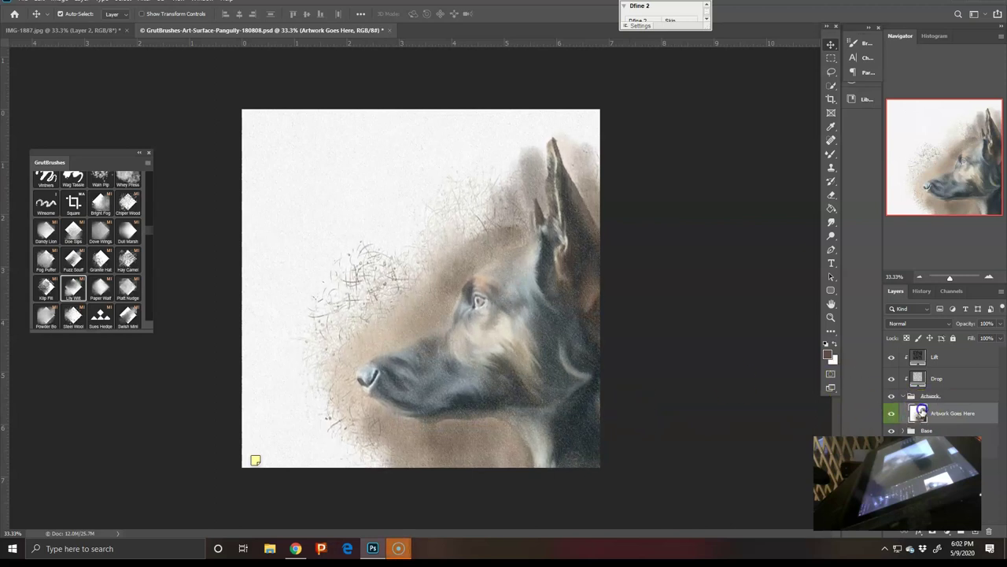
pyautogui.click(549, 336)
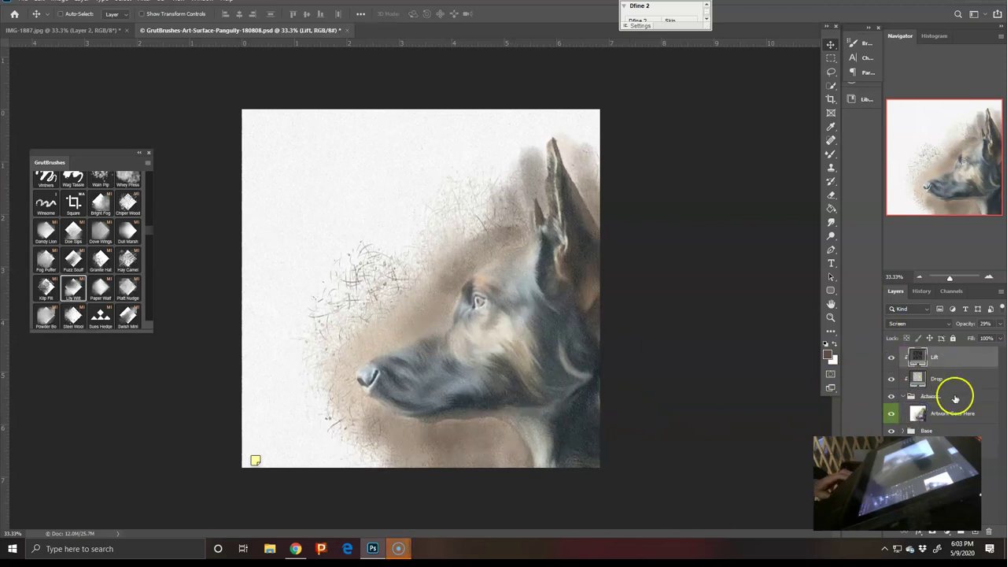
pyautogui.click(893, 358)
pyautogui.moveTo(640, 354); pyautogui.dragTo(481, 358)
pyautogui.hotkey('ctrl', 't')
pyautogui.moveTo(659, 343); pyautogui.dragTo(558, 293)
pyautogui.click(911, 393)
pyautogui.click(892, 412)
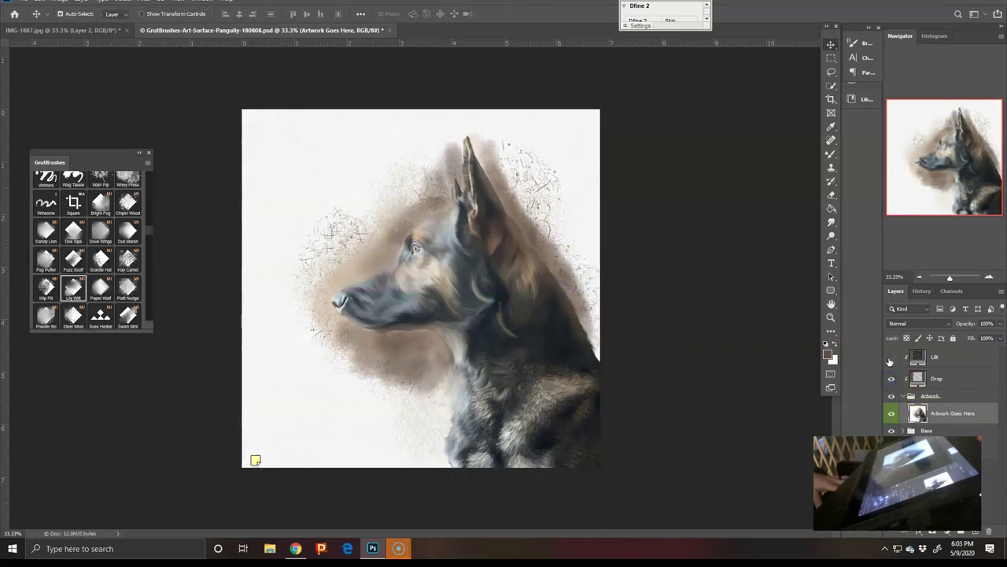
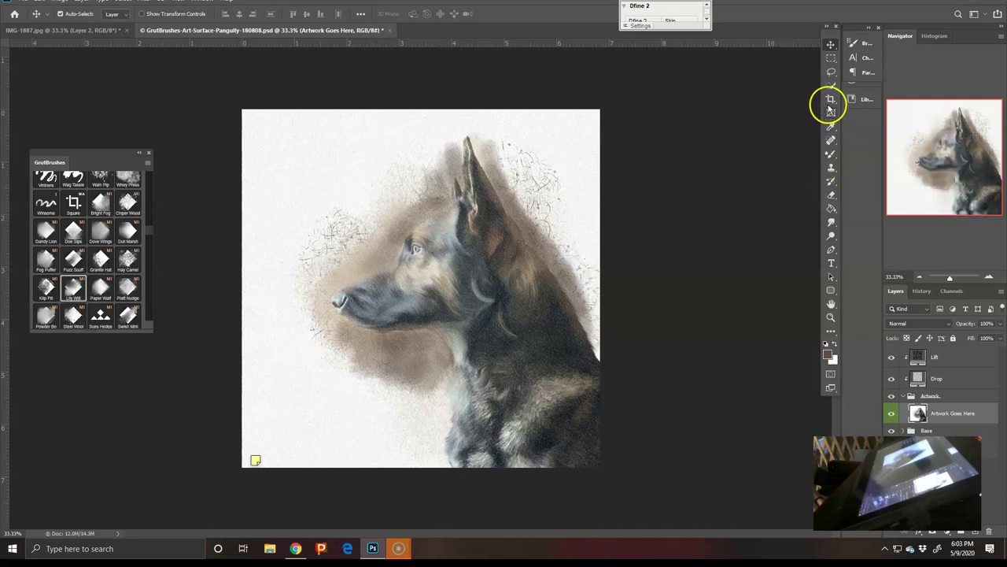
# - Regroup the Paragraph panel with the Libraries panel
pyautogui.click(860, 102)
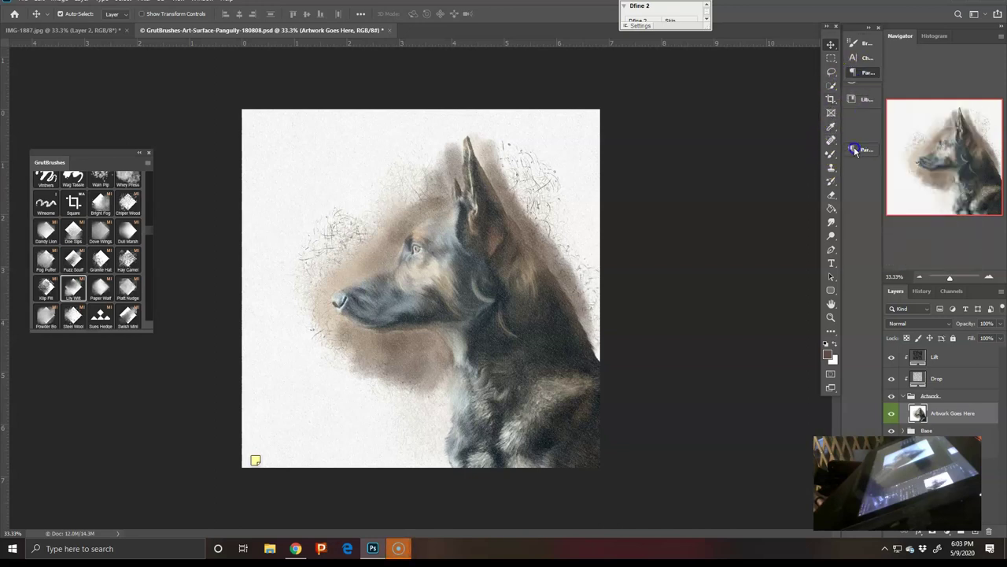
pyautogui.moveTo(858, 122); pyautogui.dragTo(851, 137)
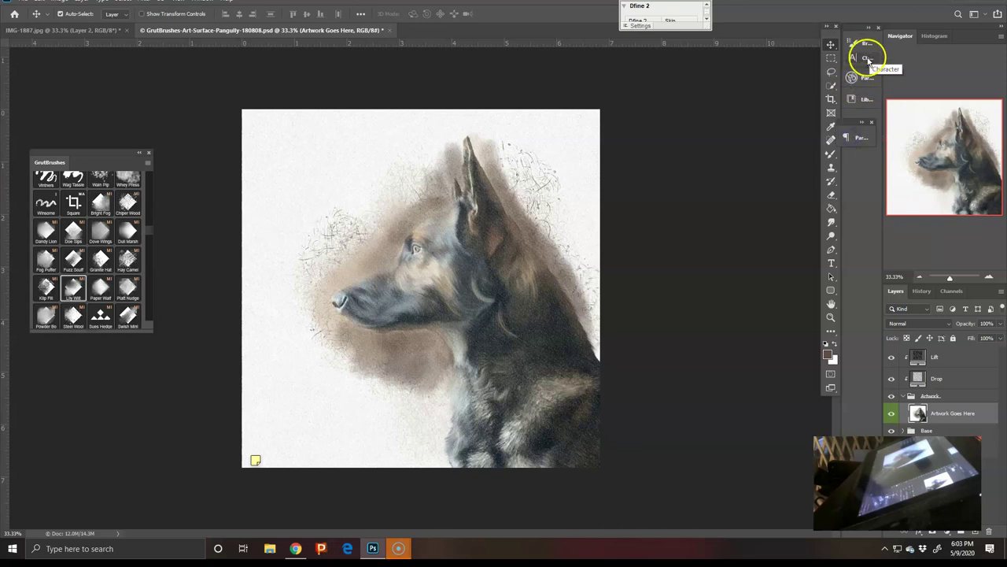
pyautogui.moveTo(860, 97)
pyautogui.mouseDown()
pyautogui.moveTo(858, 111)
pyautogui.moveTo(851, 104)
pyautogui.mouseUp()
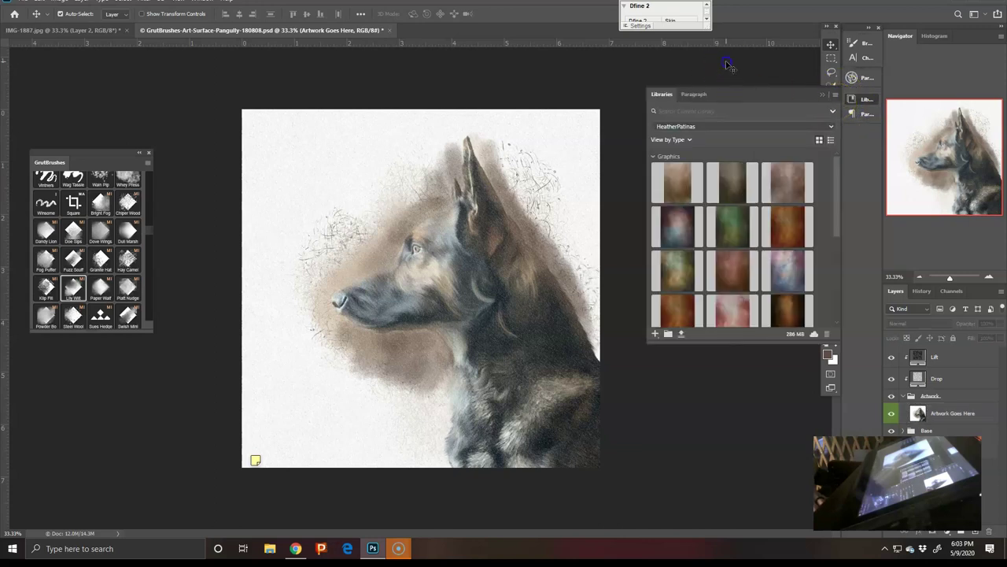
pyautogui.click(830, 97)
pyautogui.click(851, 78)
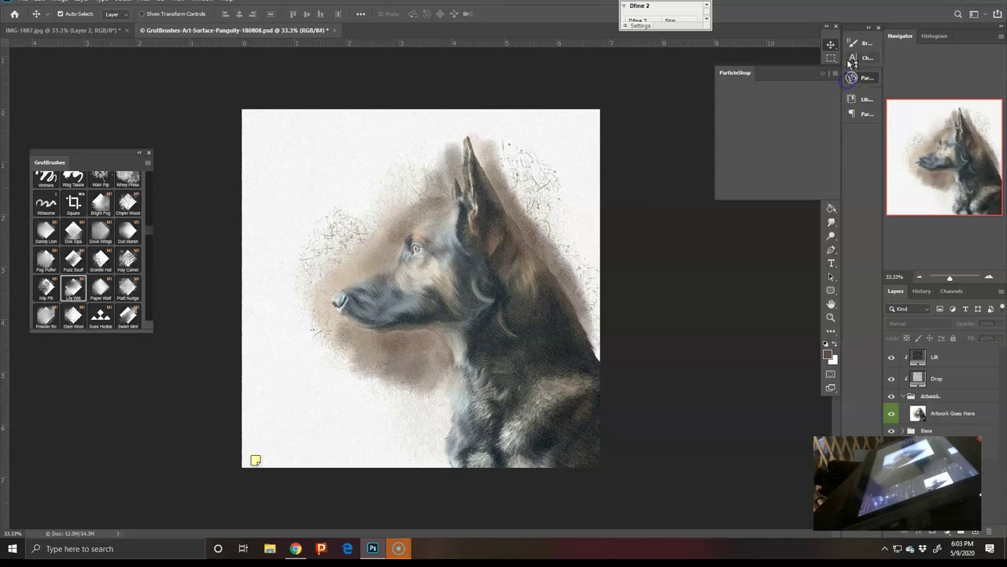
pyautogui.click(848, 58)
pyautogui.click(853, 43)
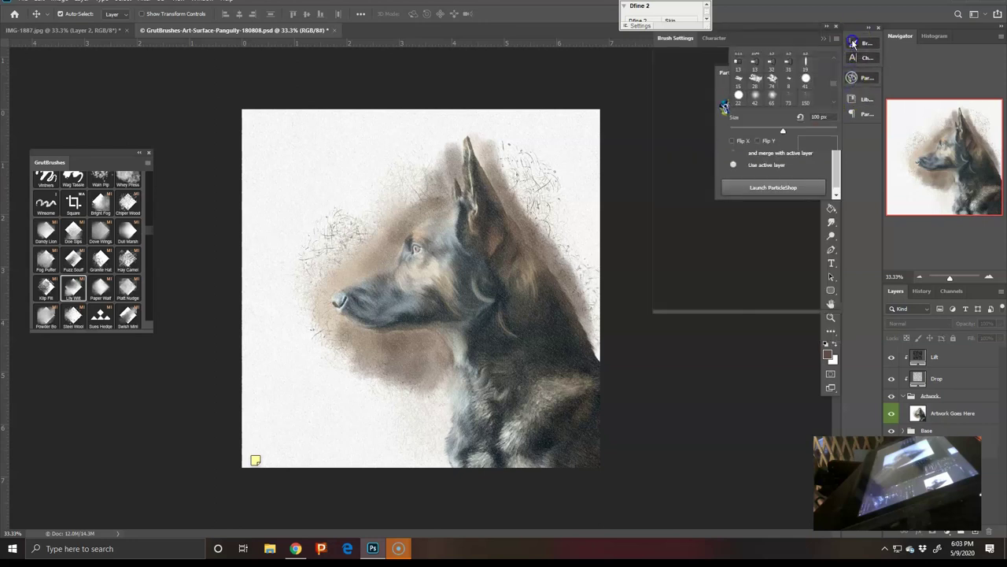
pyautogui.click(833, 36)
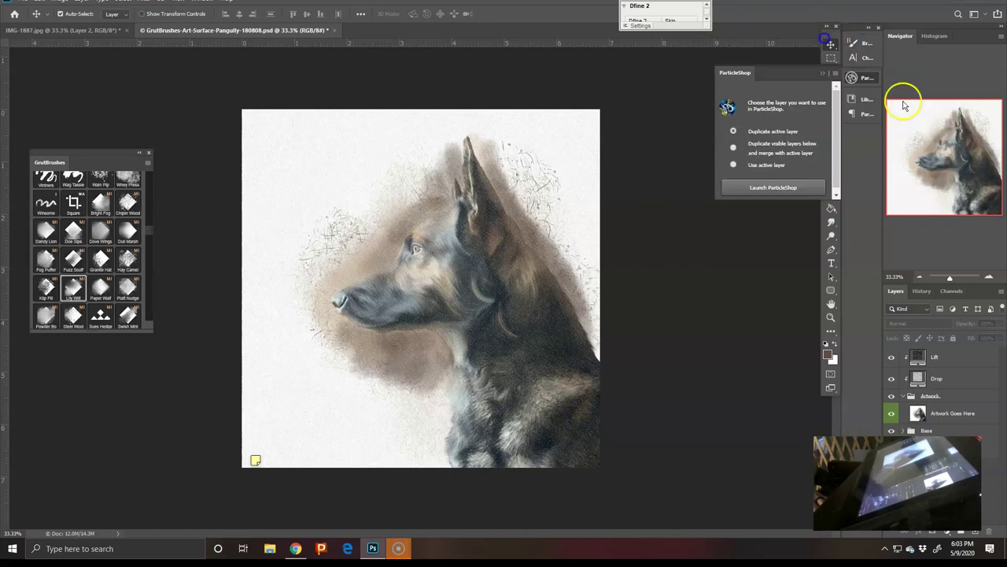
pyautogui.click(824, 73)
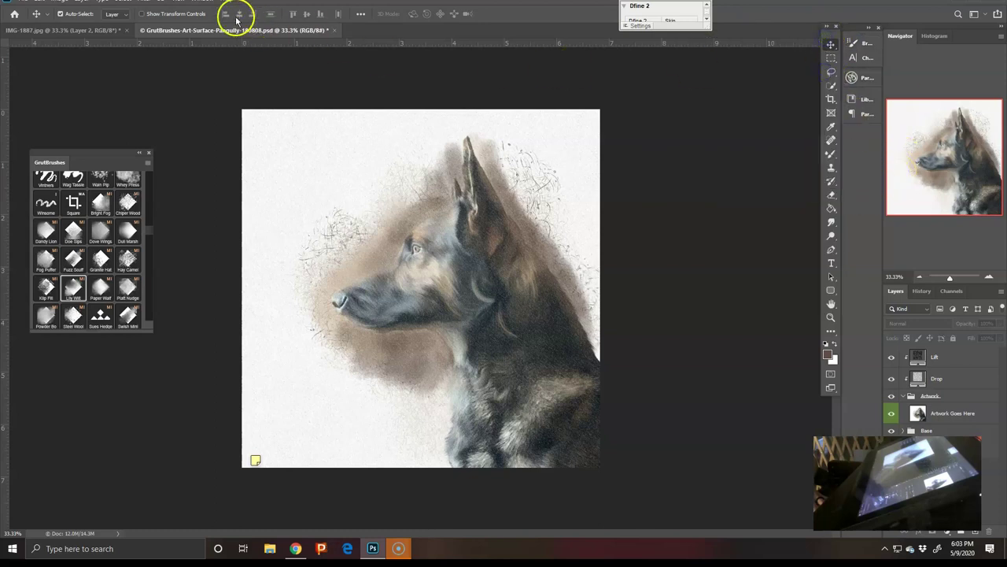
# - Show the Adjustments panel in the workspace
pyautogui.click(202, 3)
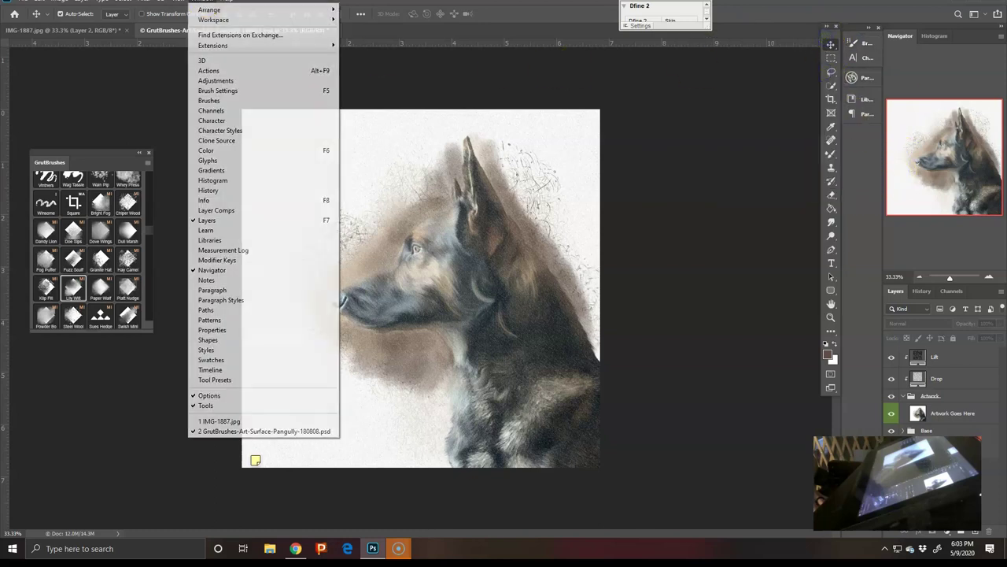
pyautogui.click(206, 80)
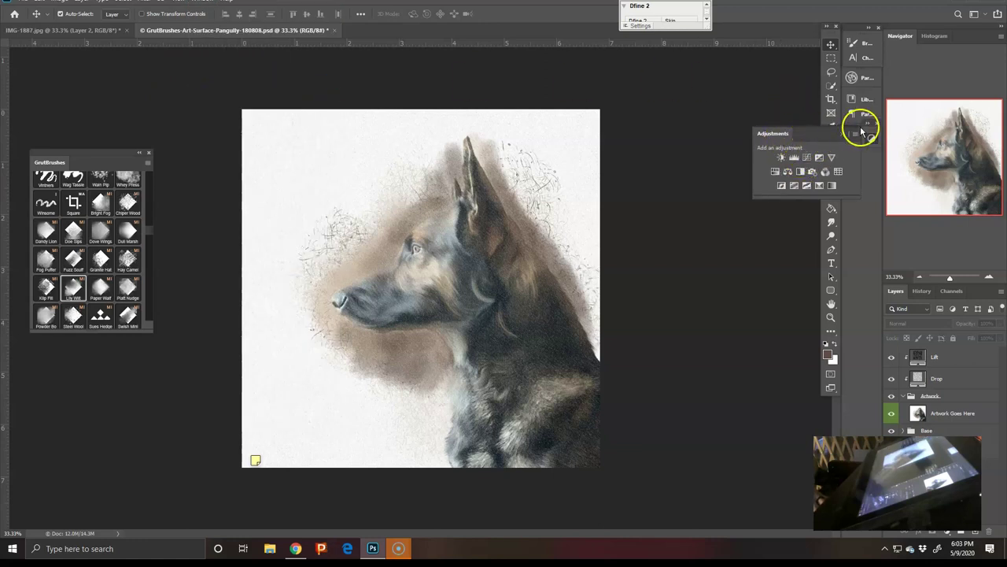
# - Dock the Adjustments panel in the collapsed panel column below Paragraph
pyautogui.moveTo(840, 138); pyautogui.dragTo(872, 132)
pyautogui.click(202, 1)
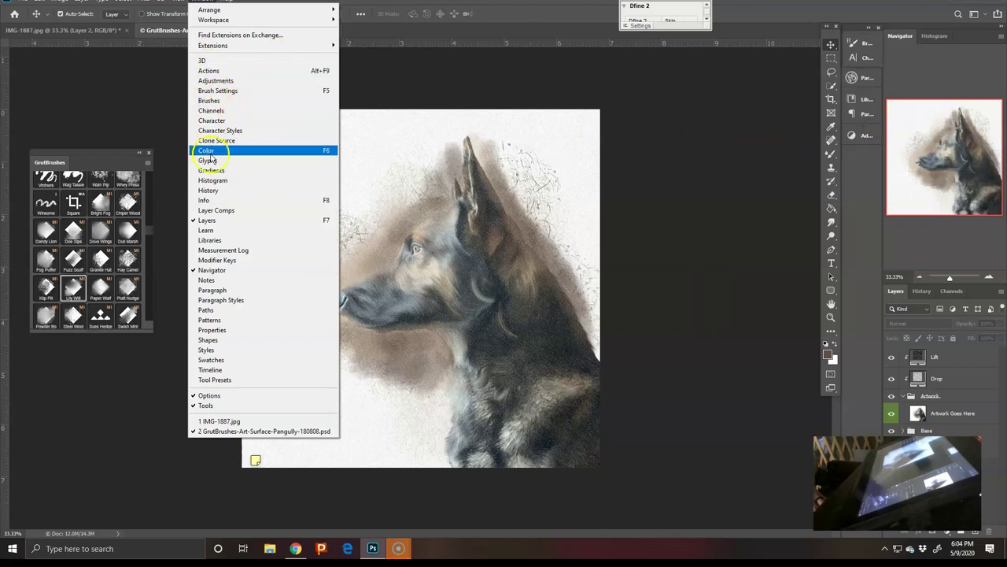
pyautogui.click(536, 152)
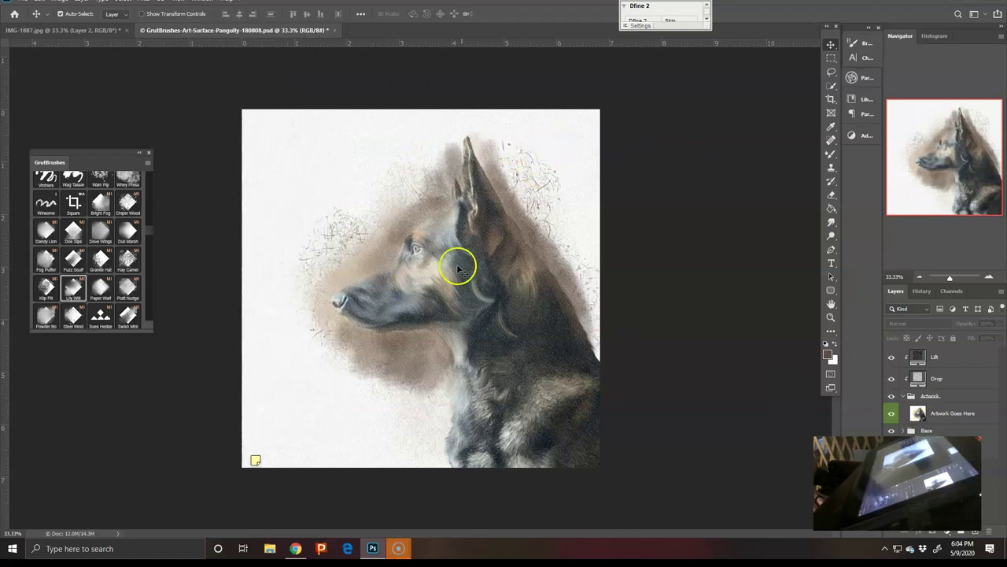
# - Apply the Color Efex Pro 4 Tonal Contrast filter with raised Shadows to the Artwork Goes Here layer
pyautogui.click(956, 414)
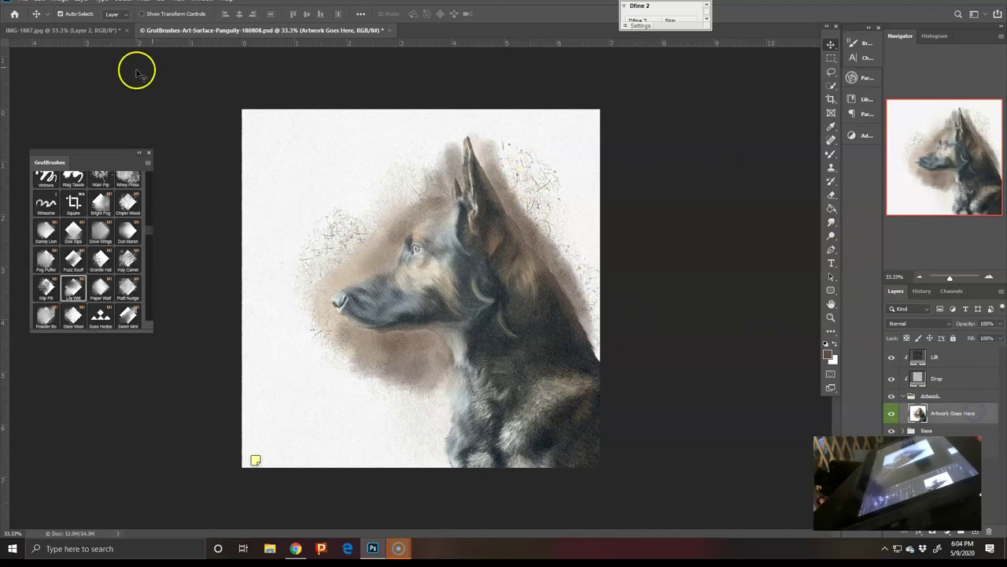
pyautogui.click(142, 2)
pyautogui.moveTo(182, 251)
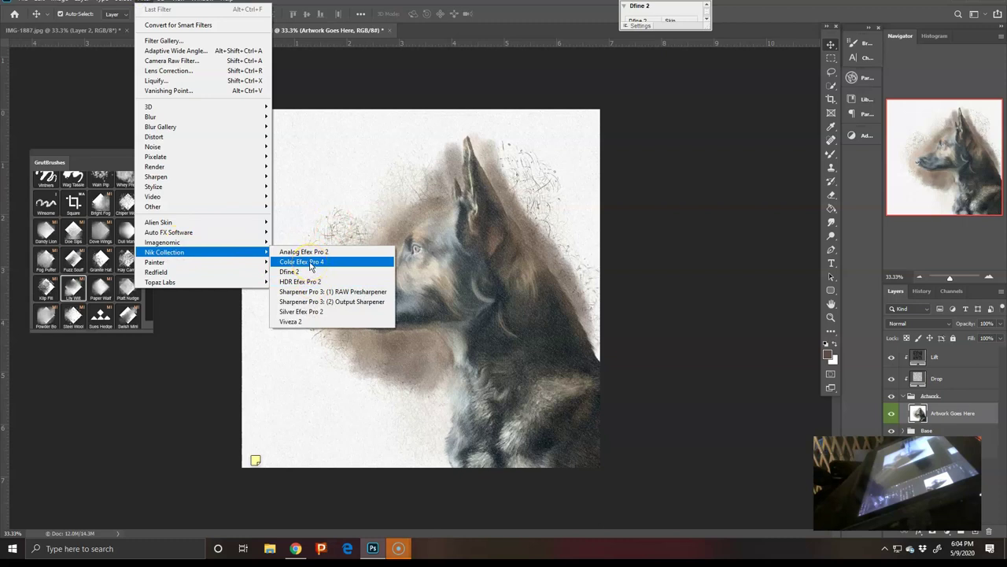
pyautogui.click(309, 262)
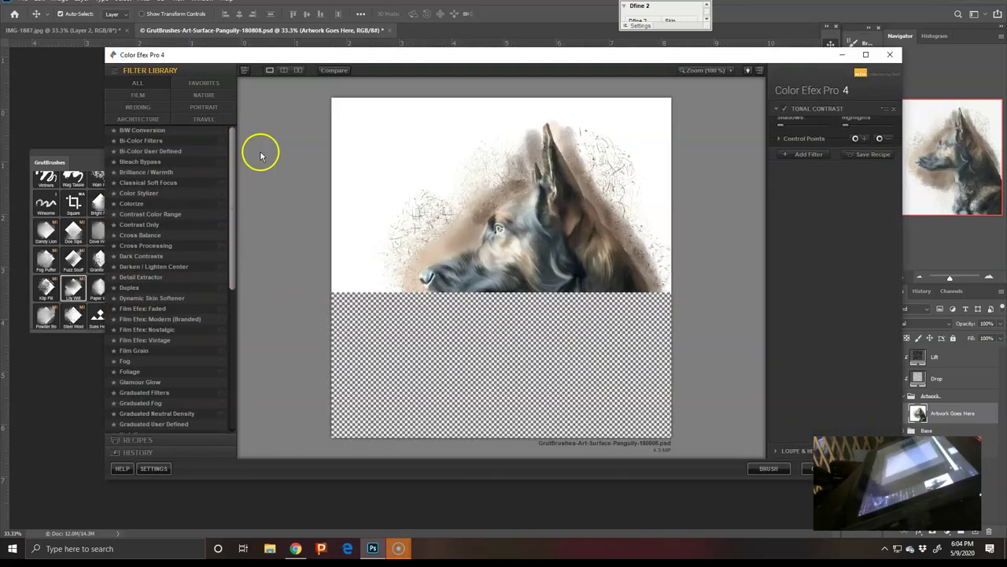
pyautogui.scroll(-1, 217, 295)
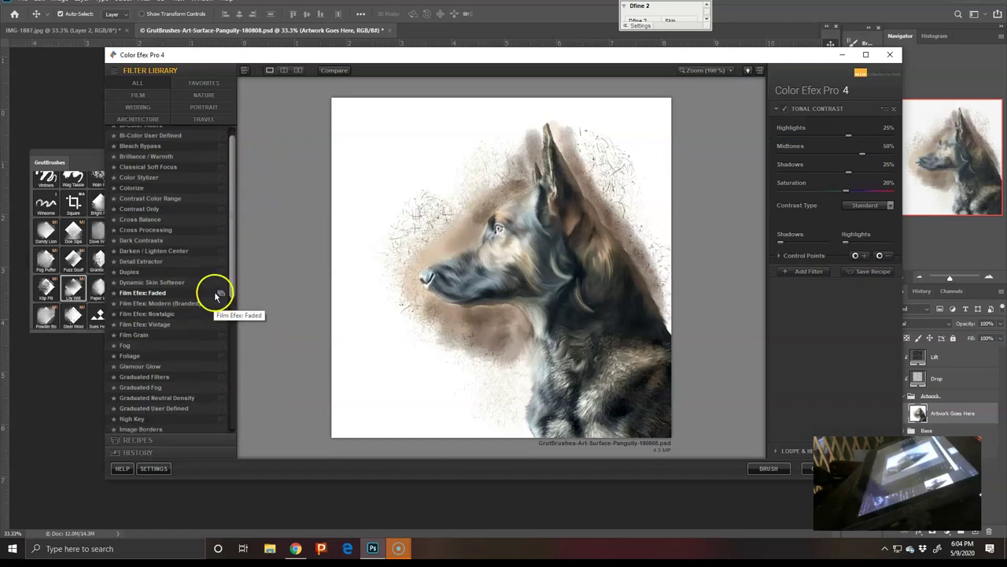
pyautogui.moveTo(231, 282); pyautogui.dragTo(238, 406)
pyautogui.click(130, 399)
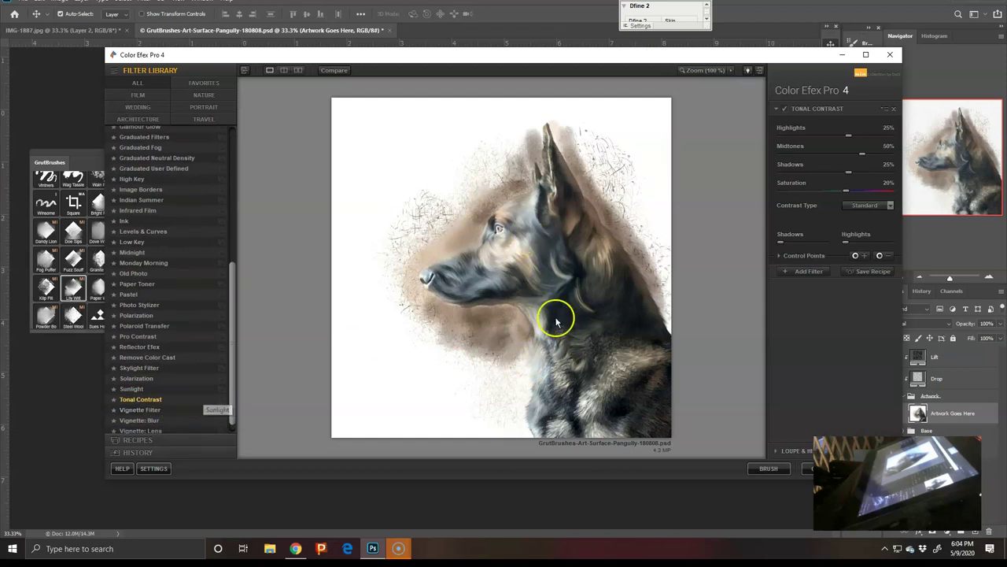
pyautogui.click(168, 402)
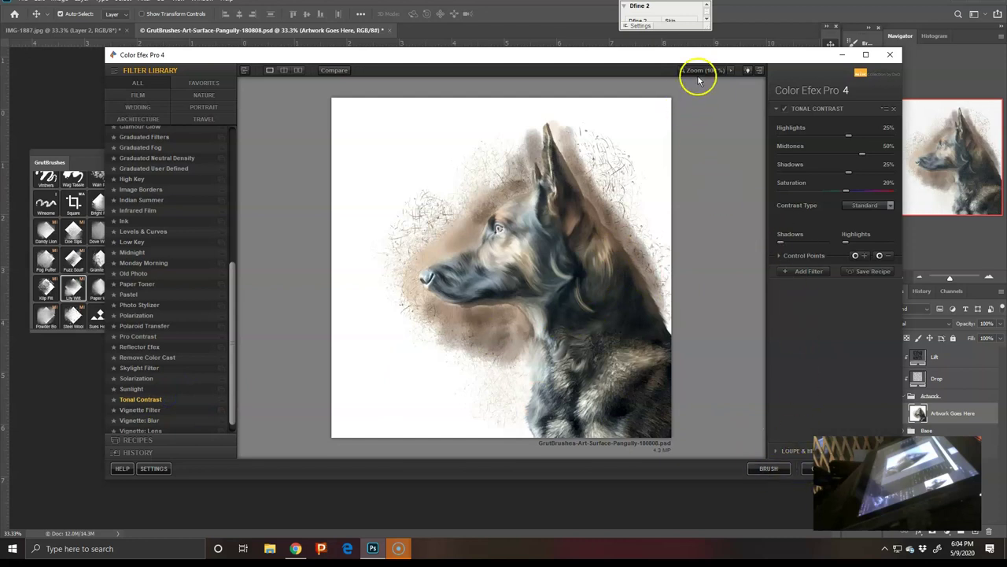
pyautogui.moveTo(702, 53); pyautogui.dragTo(614, 61)
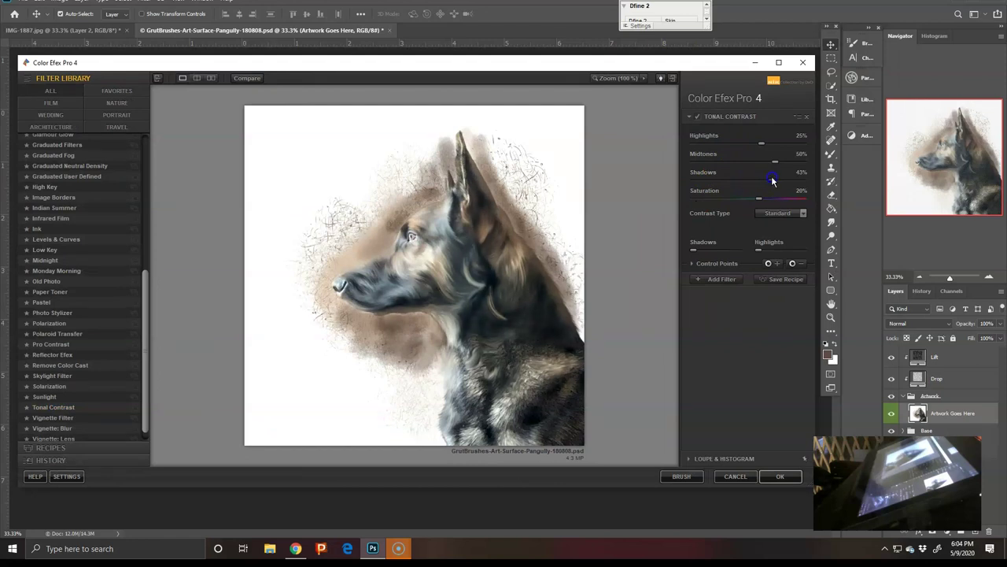
pyautogui.click(780, 476)
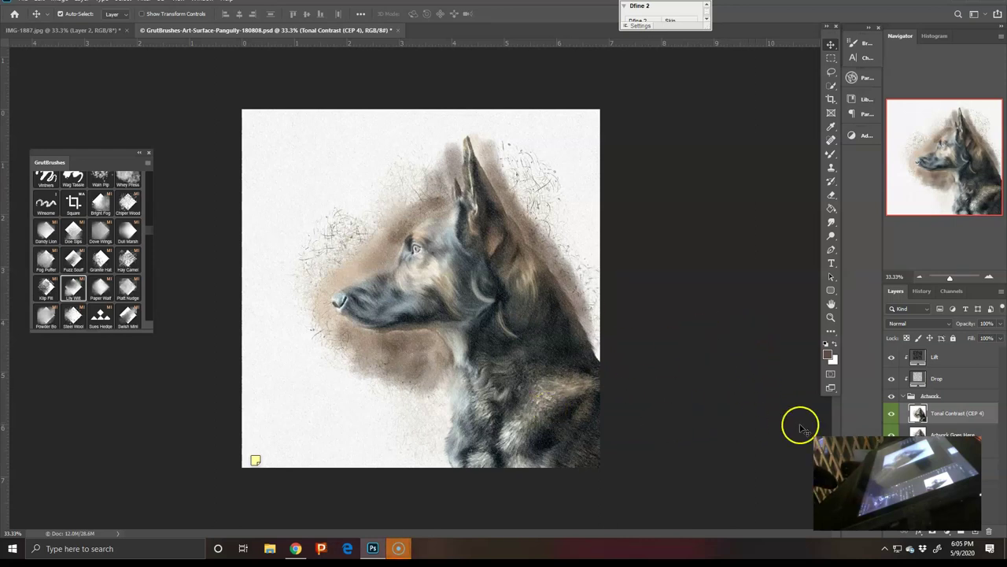
# - Hide the Lift and Drop texture layers and compare the portrait with and without the Tonal Contrast layer
pyautogui.click(894, 417)
pyautogui.click(894, 417)
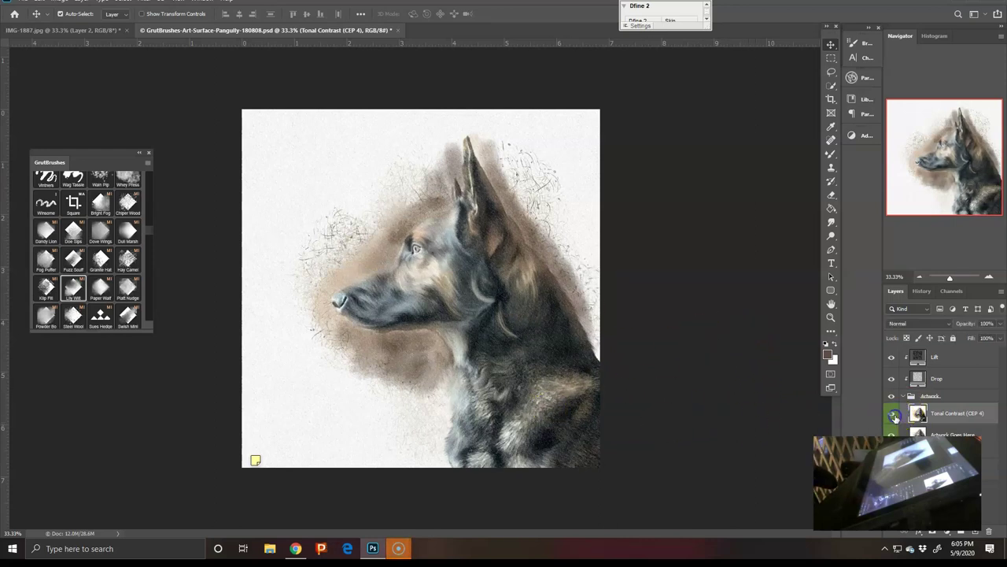
pyautogui.click(894, 360)
pyautogui.click(894, 381)
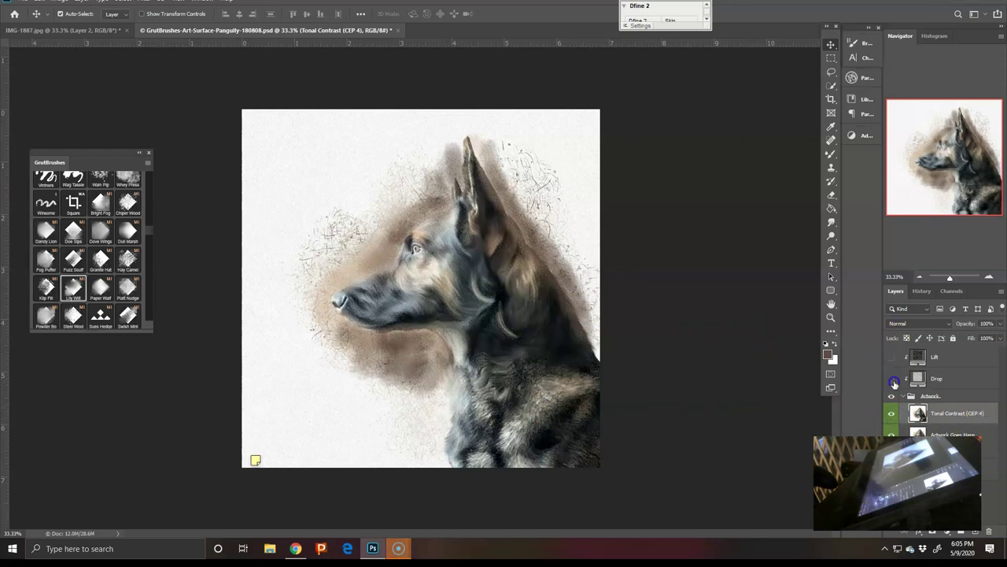
pyautogui.click(892, 415)
pyautogui.click(892, 415)
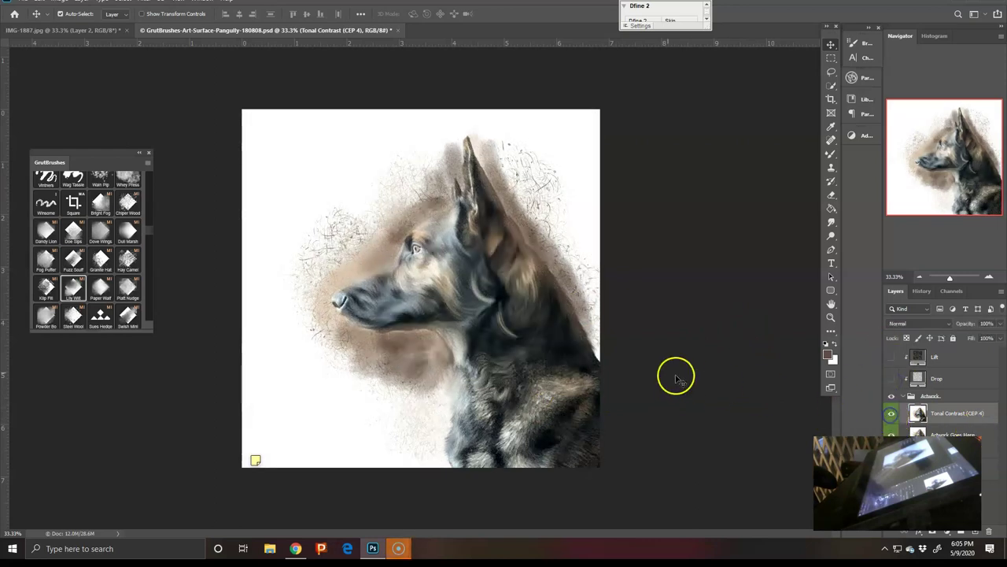
# - Close the GrutBrushes-Art-Surface-Pangully document without saving its changes
pyautogui.click(659, 216)
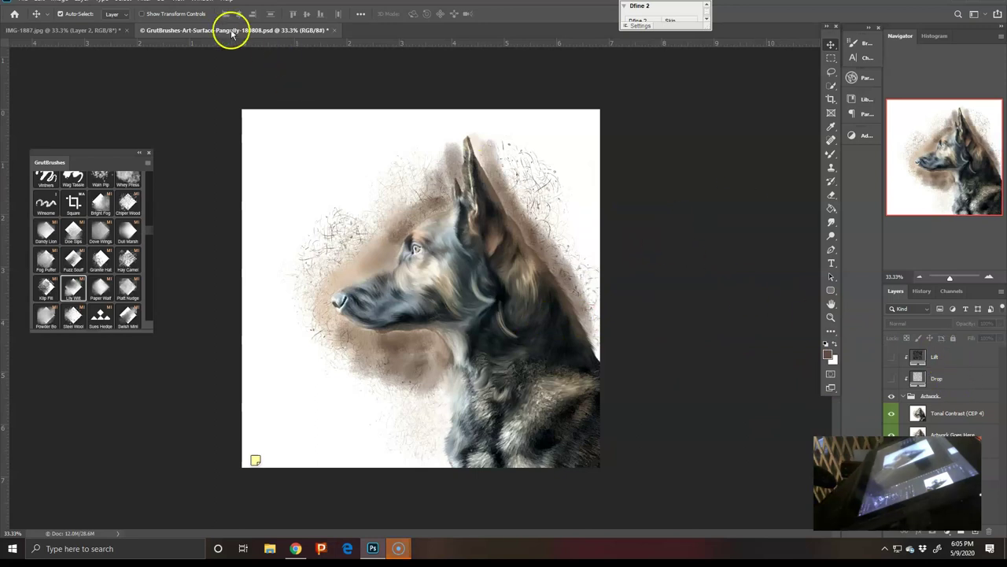
pyautogui.click(335, 30)
pyautogui.click(500, 198)
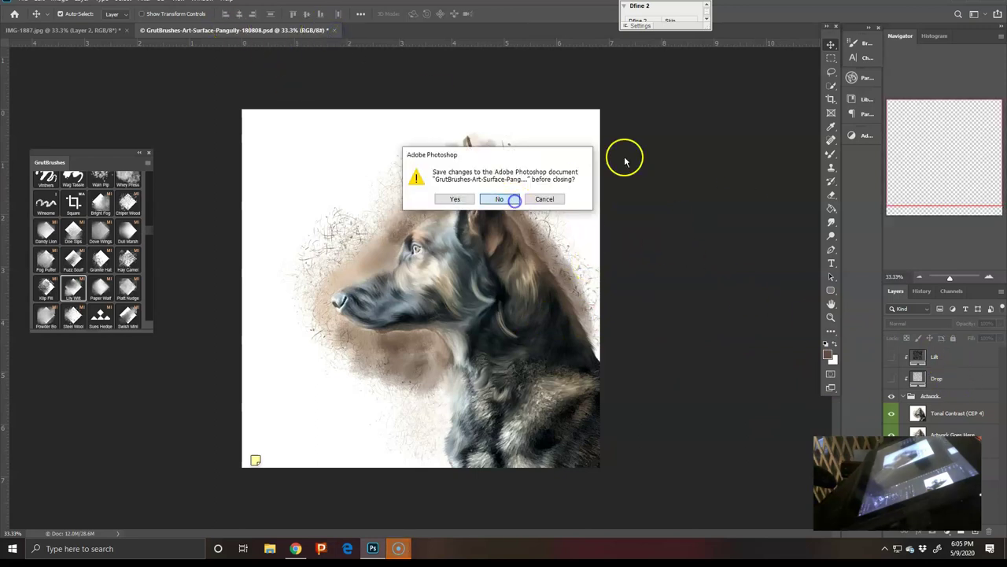
# - Reapply the last filter, Color Efex Pro 4 Tonal Contrast, to the dog portrait in IMG-1887.jpg
pyautogui.click(153, 3)
pyautogui.click(151, 10)
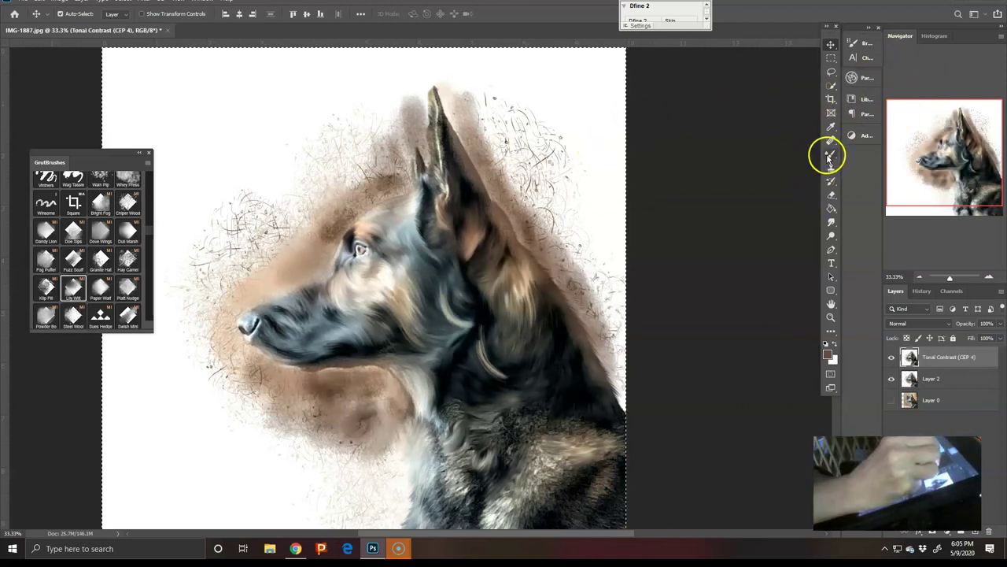
# - Set the Mixer Brush to the Richards Hair preset and test a stroke on the chest edge, undoing it
pyautogui.click(831, 154)
pyautogui.click(66, 14)
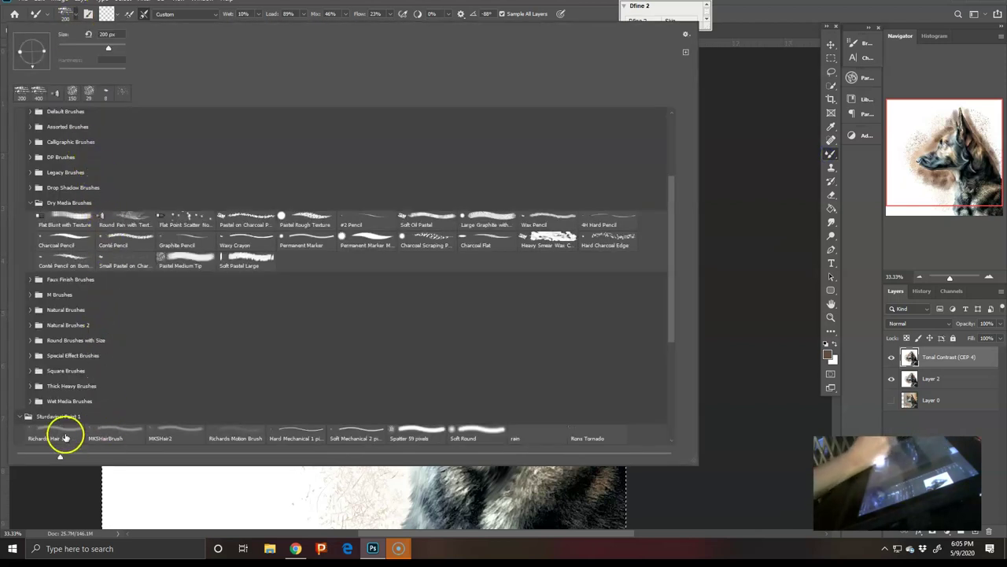
pyautogui.click(65, 438)
pyautogui.click(755, 152)
pyautogui.moveTo(410, 378); pyautogui.dragTo(383, 407)
pyautogui.hotkey('ctrl', 'z')
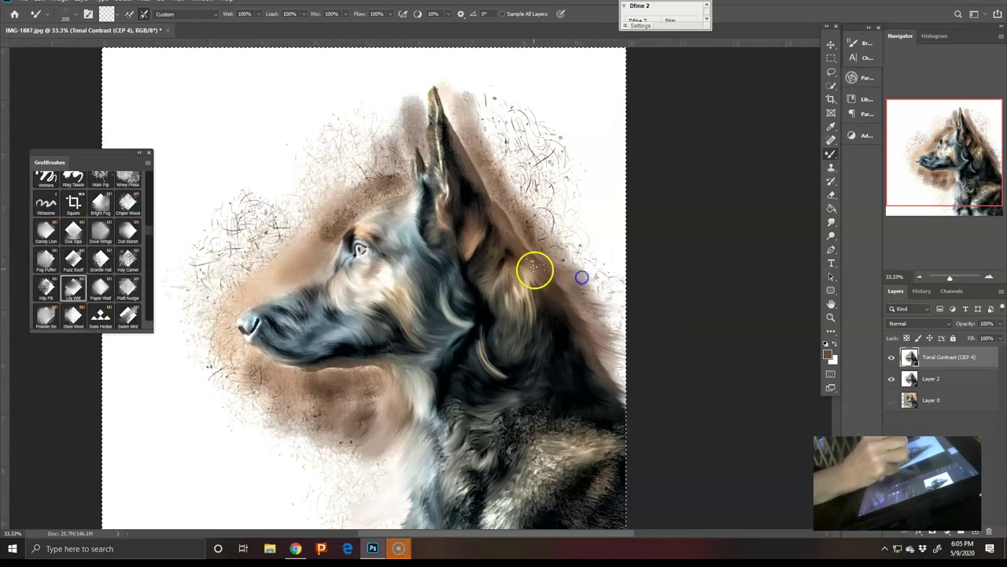
# - Pull hair strokes outward from the back of the ear and neck into the tan background
pyautogui.moveTo(496, 215); pyautogui.dragTo(556, 283)
pyautogui.moveTo(508, 236); pyautogui.dragTo(579, 273)
pyautogui.moveTo(464, 154); pyautogui.dragTo(567, 204)
pyautogui.moveTo(494, 186)
pyautogui.mouseDown()
pyautogui.moveTo(582, 197)
pyautogui.moveTo(566, 212)
pyautogui.mouseUp()
pyautogui.moveTo(473, 168)
pyautogui.mouseDown()
pyautogui.moveTo(538, 207)
pyautogui.moveTo(544, 157)
pyautogui.moveTo(556, 234)
pyautogui.moveTo(594, 265)
pyautogui.moveTo(581, 299)
pyautogui.mouseUp()
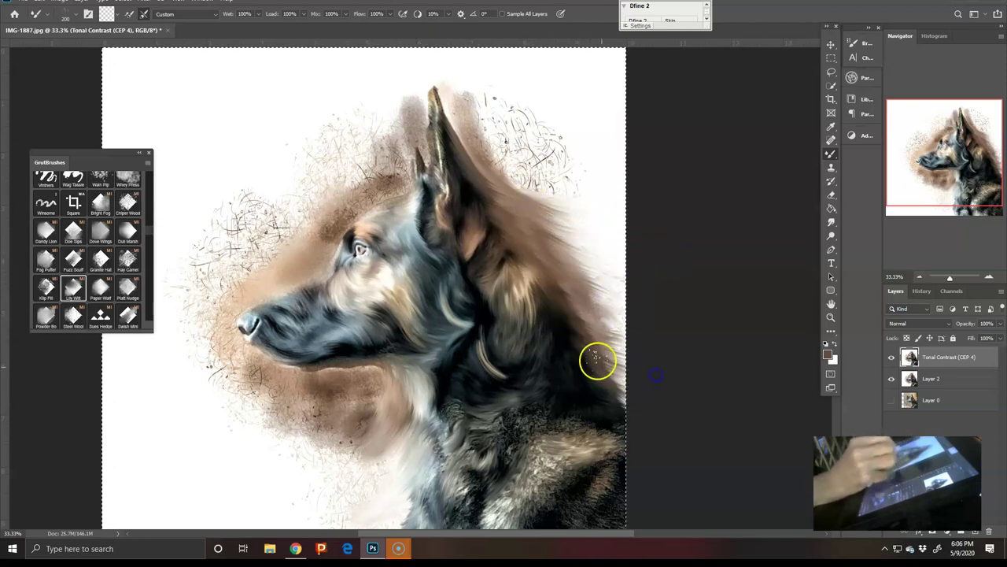
# - Blend the neck, chest and upper shoulder fur with hair strokes and soften the background behind the ear
pyautogui.moveTo(543, 242)
pyautogui.mouseDown()
pyautogui.moveTo(517, 327)
pyautogui.moveTo(540, 333)
pyautogui.moveTo(519, 287)
pyautogui.moveTo(535, 352)
pyautogui.moveTo(535, 296)
pyautogui.moveTo(536, 387)
pyautogui.moveTo(527, 332)
pyautogui.moveTo(501, 395)
pyautogui.moveTo(510, 281)
pyautogui.moveTo(484, 365)
pyautogui.moveTo(476, 346)
pyautogui.moveTo(475, 369)
pyautogui.moveTo(505, 386)
pyautogui.moveTo(493, 446)
pyautogui.moveTo(428, 442)
pyautogui.moveTo(443, 418)
pyautogui.moveTo(451, 467)
pyautogui.mouseUp()
pyautogui.moveTo(441, 428); pyautogui.dragTo(494, 407)
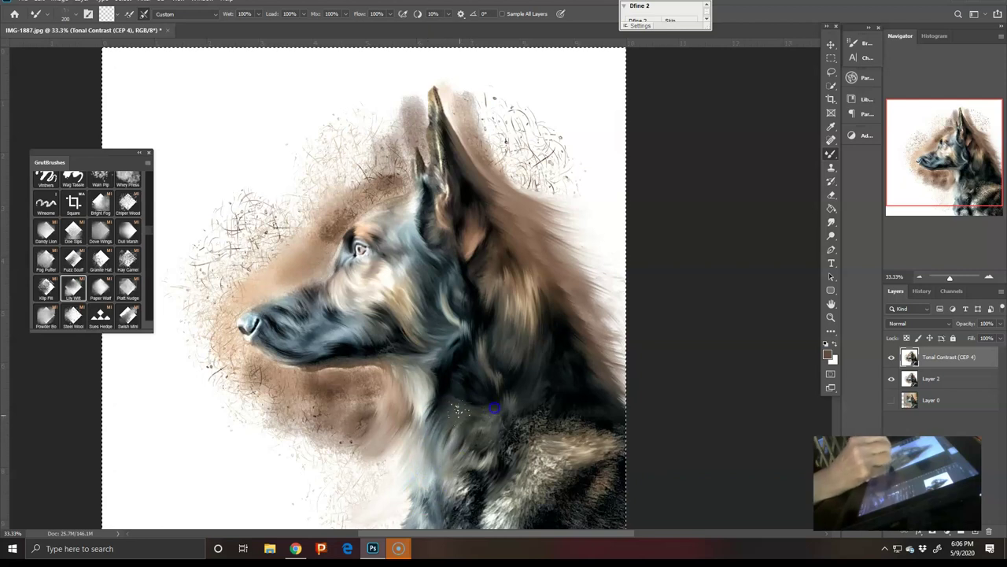
pyautogui.moveTo(433, 436)
pyautogui.mouseDown()
pyautogui.moveTo(465, 443)
pyautogui.moveTo(450, 475)
pyautogui.mouseUp()
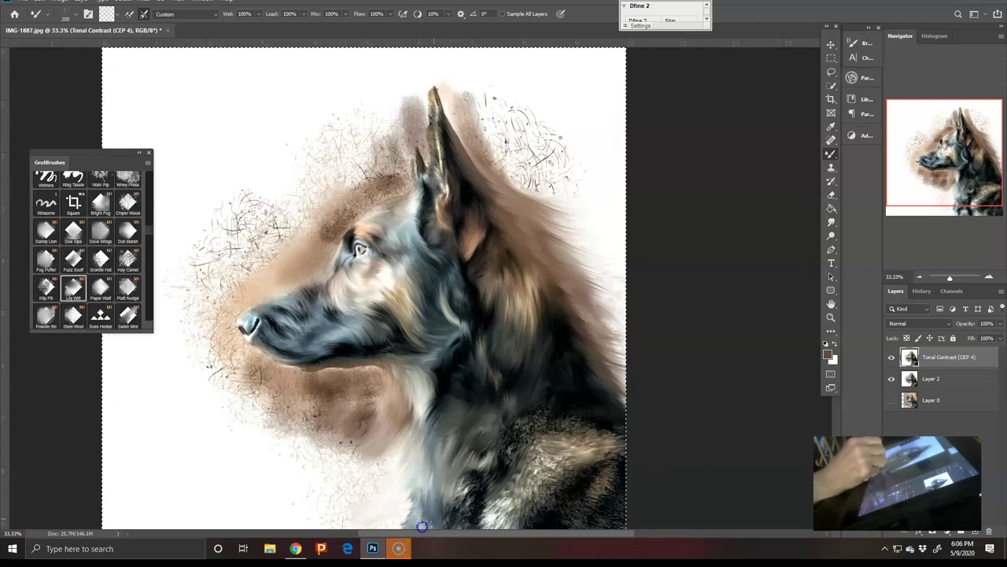
pyautogui.moveTo(460, 387)
pyautogui.mouseDown()
pyautogui.moveTo(470, 398)
pyautogui.moveTo(448, 402)
pyautogui.moveTo(483, 434)
pyautogui.moveTo(469, 385)
pyautogui.mouseUp()
pyautogui.moveTo(444, 124)
pyautogui.mouseDown()
pyautogui.moveTo(461, 154)
pyautogui.moveTo(610, 173)
pyautogui.mouseUp()
pyautogui.moveTo(479, 147); pyautogui.dragTo(632, 165)
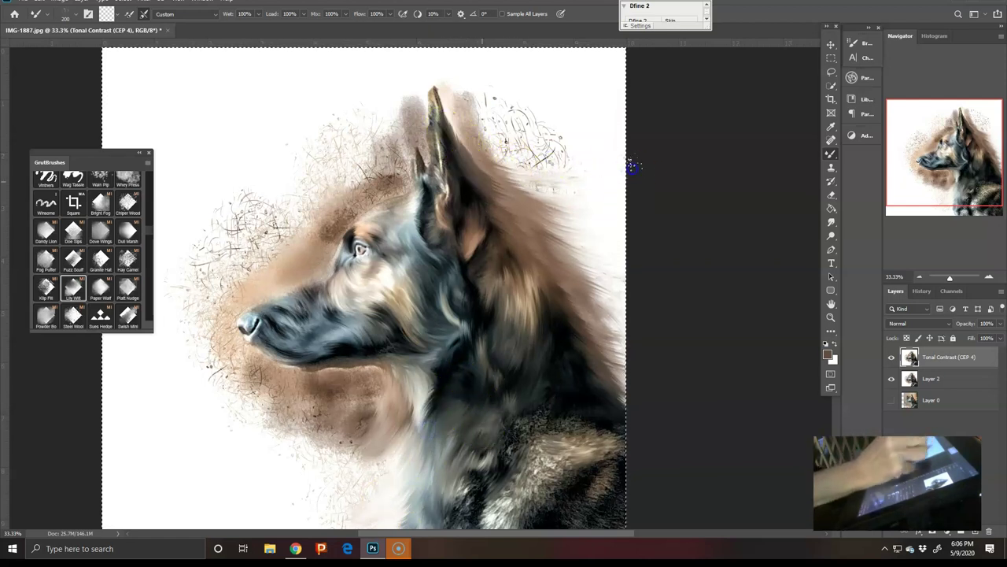
pyautogui.moveTo(554, 405); pyautogui.dragTo(538, 456)
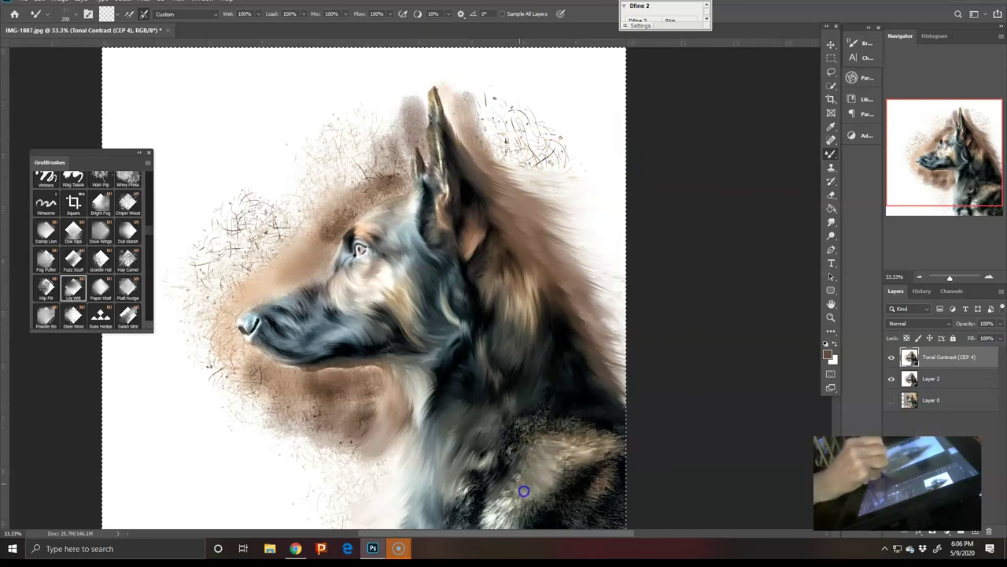
# - Smooth the fur along the jaw, forehead and muzzle with short hair strokes
pyautogui.moveTo(444, 331)
pyautogui.mouseDown()
pyautogui.moveTo(393, 343)
pyautogui.moveTo(334, 376)
pyautogui.moveTo(352, 376)
pyautogui.moveTo(308, 379)
pyautogui.mouseUp()
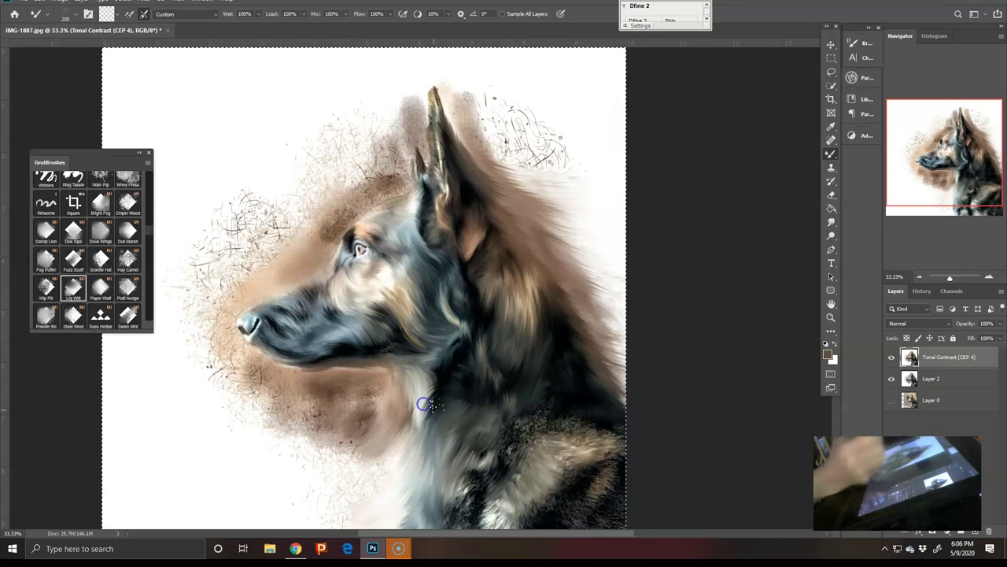
pyautogui.moveTo(367, 225)
pyautogui.mouseDown()
pyautogui.moveTo(411, 196)
pyautogui.moveTo(419, 201)
pyautogui.mouseUp()
pyautogui.moveTo(475, 339)
pyautogui.mouseDown()
pyautogui.moveTo(391, 327)
pyautogui.moveTo(345, 299)
pyautogui.moveTo(351, 292)
pyautogui.moveTo(303, 303)
pyautogui.mouseUp()
pyautogui.moveTo(304, 338)
pyautogui.mouseDown()
pyautogui.moveTo(292, 330)
pyautogui.moveTo(329, 289)
pyautogui.mouseUp()
# - Paint hair strokes over the speckled shoulder and lower chest until the fur looks smooth and painterly
pyautogui.moveTo(563, 359)
pyautogui.mouseDown()
pyautogui.moveTo(514, 441)
pyautogui.moveTo(539, 397)
pyautogui.moveTo(483, 449)
pyautogui.moveTo(532, 412)
pyautogui.moveTo(511, 468)
pyautogui.moveTo(517, 483)
pyautogui.moveTo(497, 504)
pyautogui.moveTo(506, 437)
pyautogui.moveTo(501, 506)
pyautogui.moveTo(479, 490)
pyautogui.moveTo(517, 391)
pyautogui.moveTo(452, 507)
pyautogui.moveTo(473, 480)
pyautogui.moveTo(471, 511)
pyautogui.moveTo(435, 528)
pyautogui.moveTo(465, 486)
pyautogui.moveTo(459, 499)
pyautogui.moveTo(509, 491)
pyautogui.moveTo(518, 471)
pyautogui.moveTo(543, 498)
pyautogui.mouseUp()
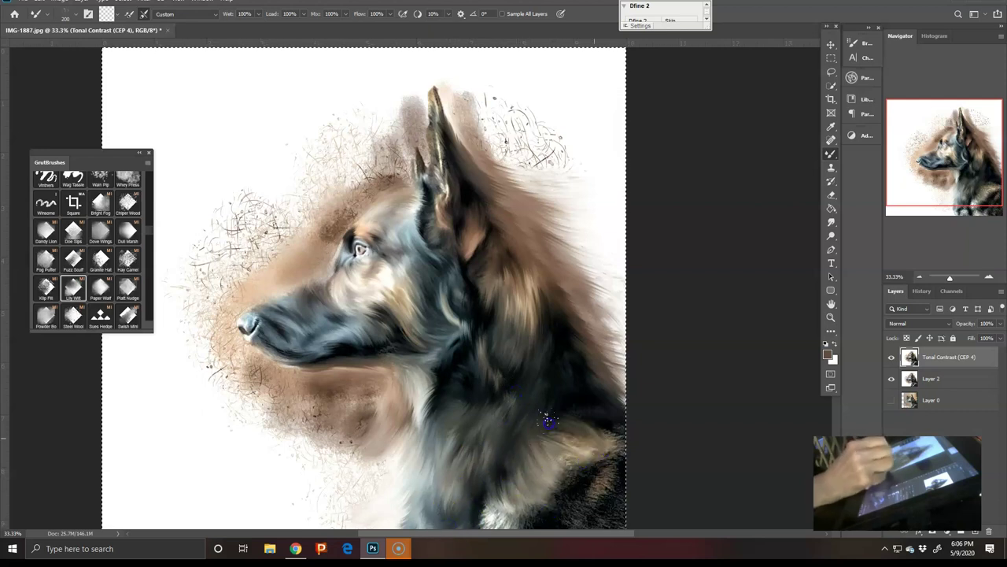
pyautogui.moveTo(555, 449)
pyautogui.mouseDown()
pyautogui.moveTo(567, 461)
pyautogui.moveTo(558, 425)
pyautogui.mouseUp()
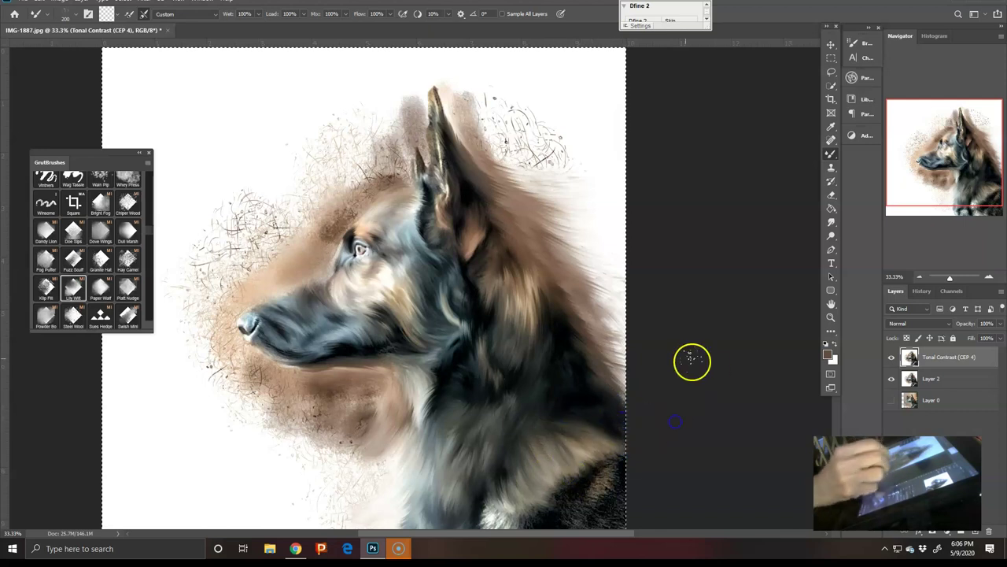
pyautogui.moveTo(544, 533)
pyautogui.mouseDown()
pyautogui.moveTo(510, 491)
pyautogui.moveTo(521, 526)
pyautogui.moveTo(487, 499)
pyautogui.moveTo(483, 524)
pyautogui.mouseUp()
pyautogui.moveTo(501, 469)
pyautogui.mouseDown()
pyautogui.moveTo(509, 554)
pyautogui.moveTo(554, 494)
pyautogui.moveTo(520, 504)
pyautogui.moveTo(542, 493)
pyautogui.moveTo(555, 473)
pyautogui.mouseUp()
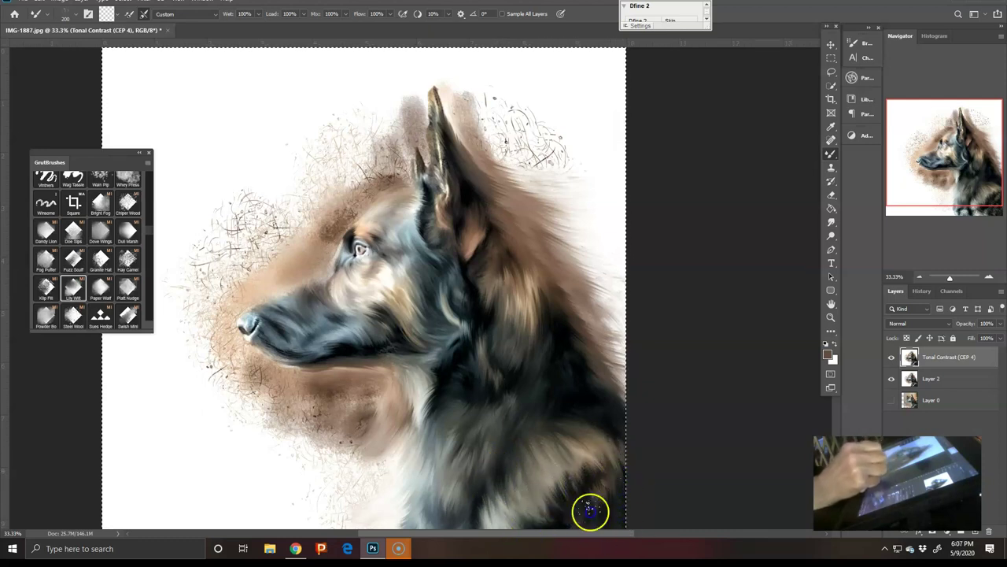
pyautogui.moveTo(542, 482); pyautogui.dragTo(574, 478)
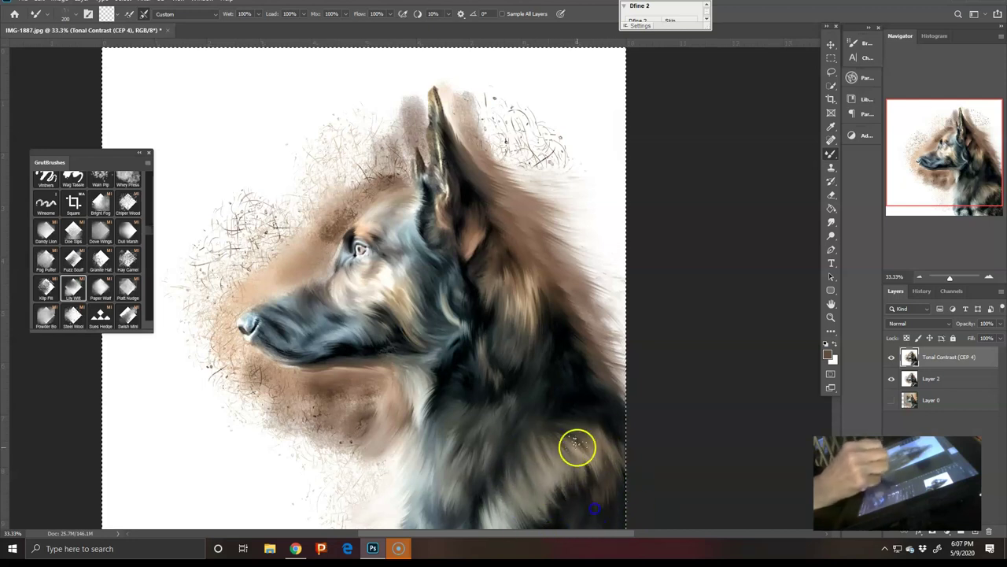
pyautogui.moveTo(531, 442); pyautogui.dragTo(506, 497)
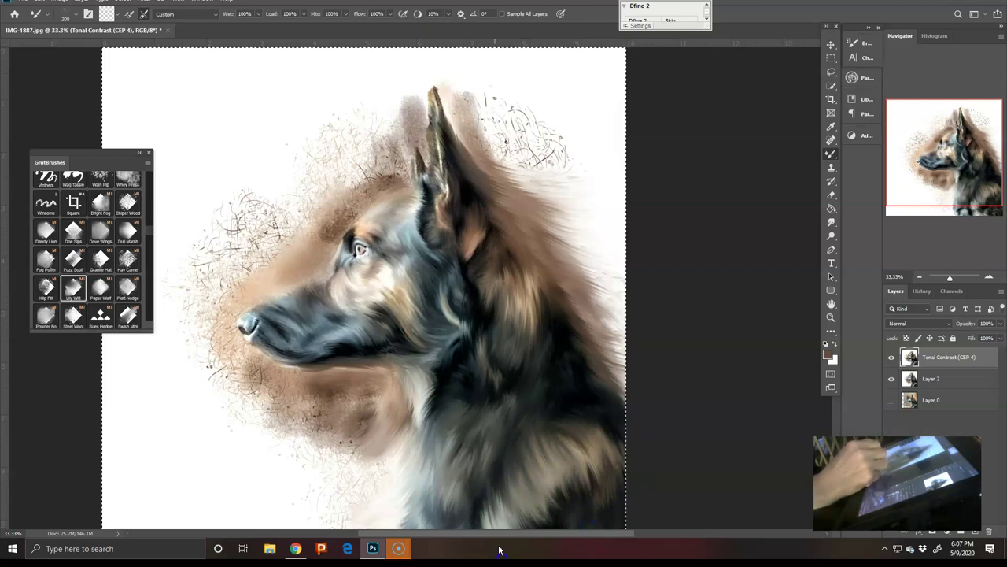
pyautogui.moveTo(521, 405); pyautogui.dragTo(487, 467)
# - Blend the fur on the back of the neck, around both ears and along the rear ear's back edge
pyautogui.moveTo(567, 332)
pyautogui.mouseDown()
pyautogui.moveTo(549, 385)
pyautogui.moveTo(561, 344)
pyautogui.mouseUp()
pyautogui.moveTo(443, 263)
pyautogui.mouseDown()
pyautogui.moveTo(432, 122)
pyautogui.moveTo(433, 240)
pyautogui.moveTo(415, 159)
pyautogui.mouseUp()
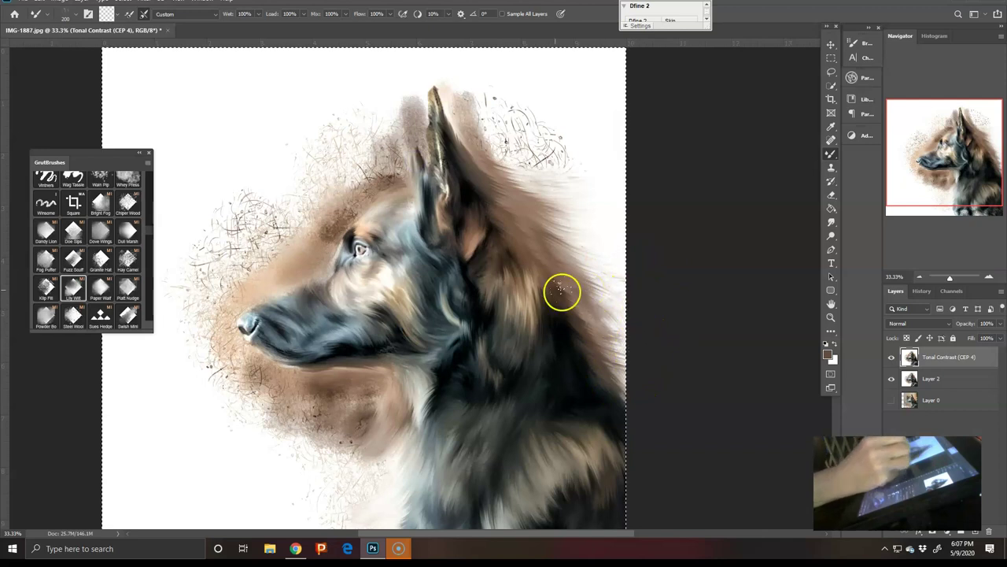
pyautogui.click(687, 266)
pyautogui.moveTo(449, 110)
pyautogui.mouseDown()
pyautogui.moveTo(462, 142)
pyautogui.moveTo(439, 93)
pyautogui.moveTo(459, 182)
pyautogui.moveTo(441, 128)
pyautogui.moveTo(452, 198)
pyautogui.moveTo(462, 156)
pyautogui.moveTo(528, 178)
pyautogui.moveTo(502, 168)
pyautogui.moveTo(445, 98)
pyautogui.moveTo(479, 155)
pyautogui.moveTo(550, 204)
pyautogui.moveTo(510, 186)
pyautogui.mouseUp()
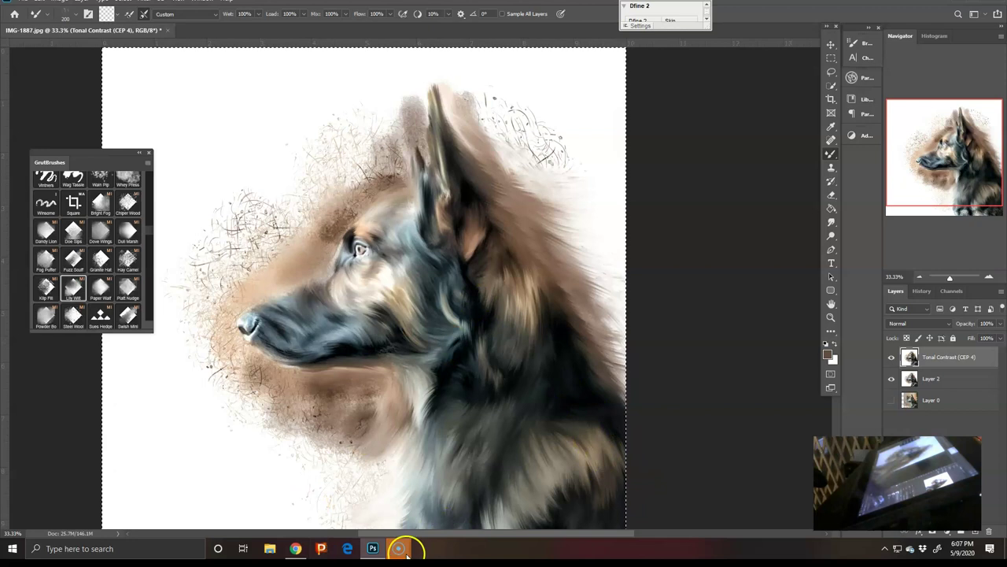
pyautogui.moveTo(399, 548)
pyautogui.moveTo(394, 472)
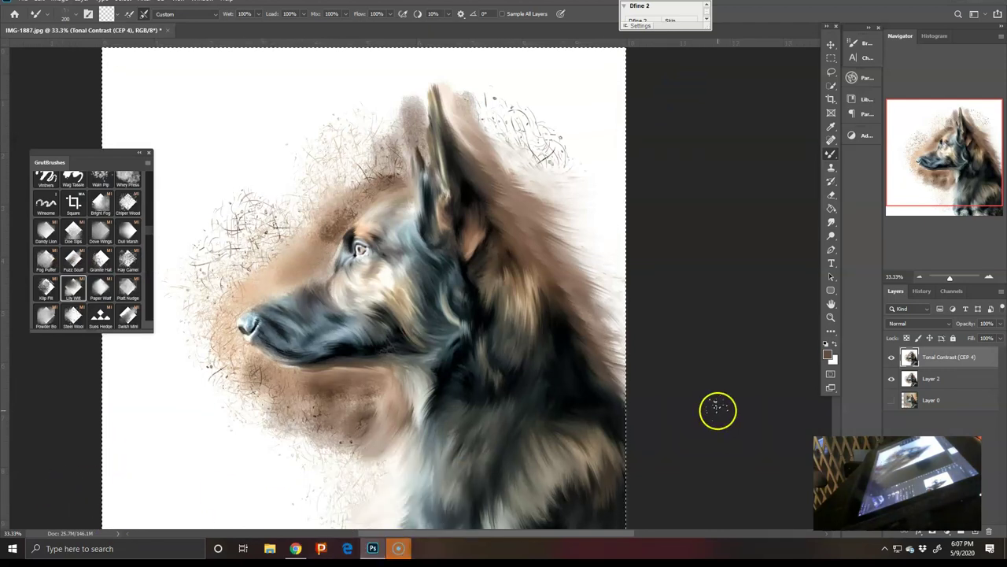
pyautogui.moveTo(399, 549)
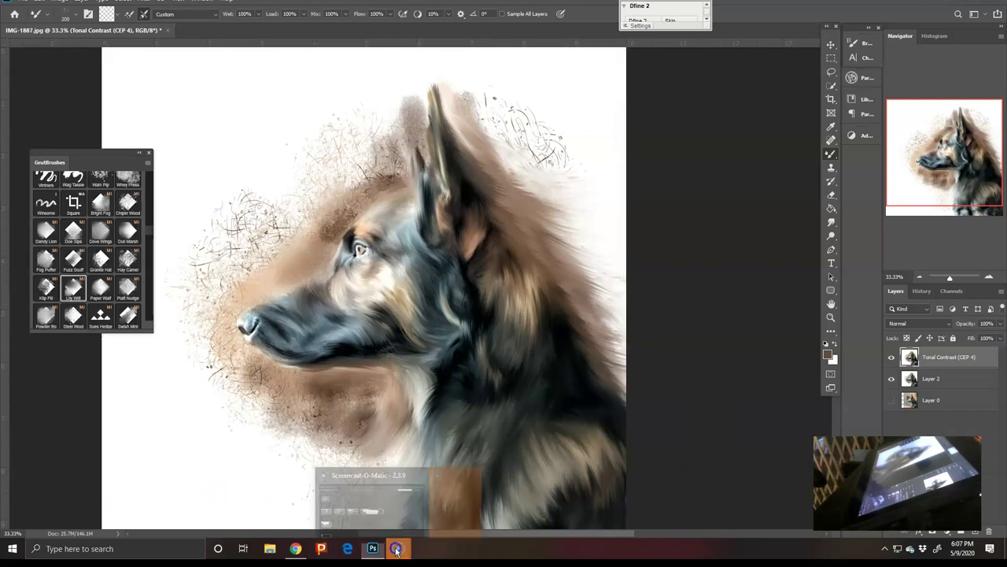
pyautogui.click(394, 504)
pyautogui.click(522, 280)
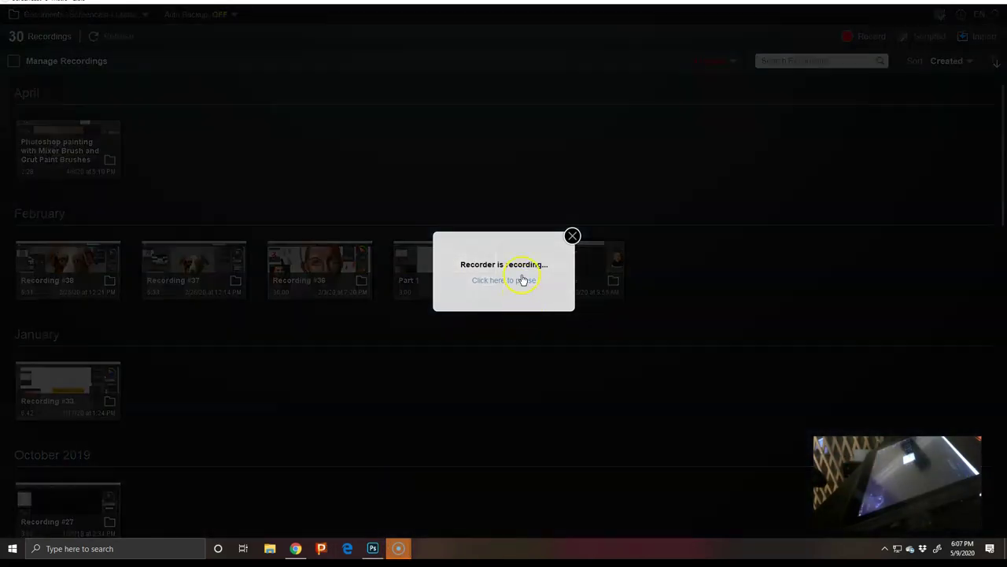
pyautogui.click(573, 236)
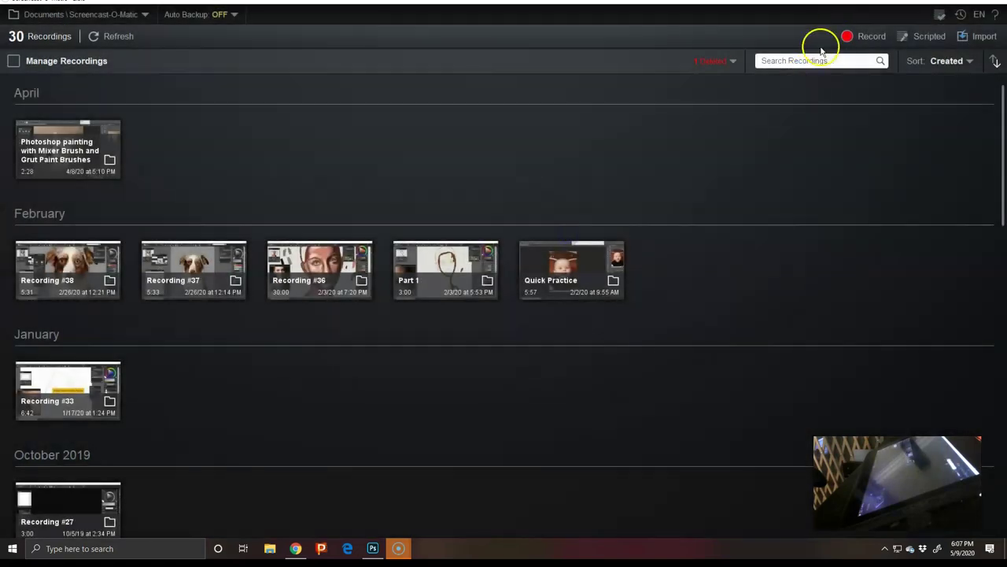
pyautogui.click(845, 37)
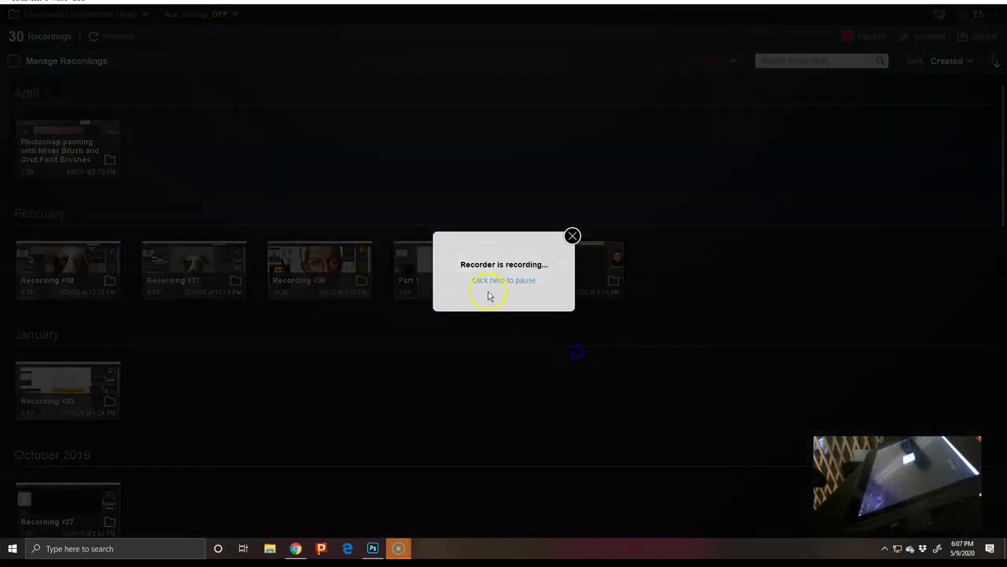